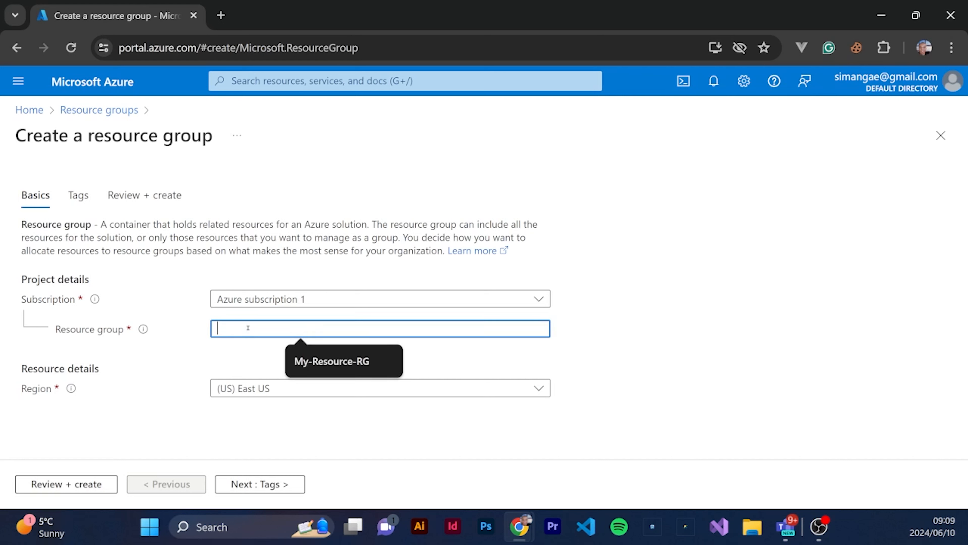
Name the new resource group LoadBalancerLab and set its region to (Africa) South Africa North
type("Load")
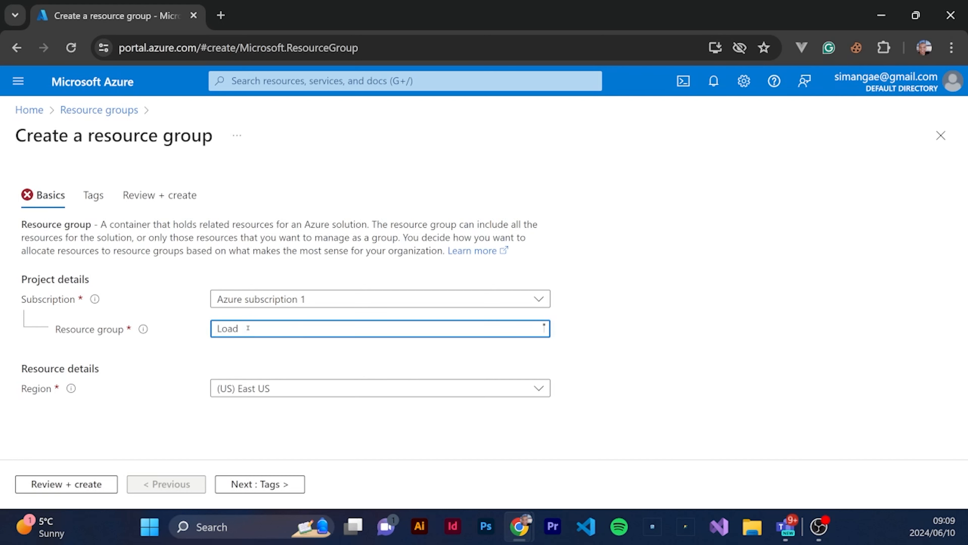
type("BalancerLab")
left_click(510, 390)
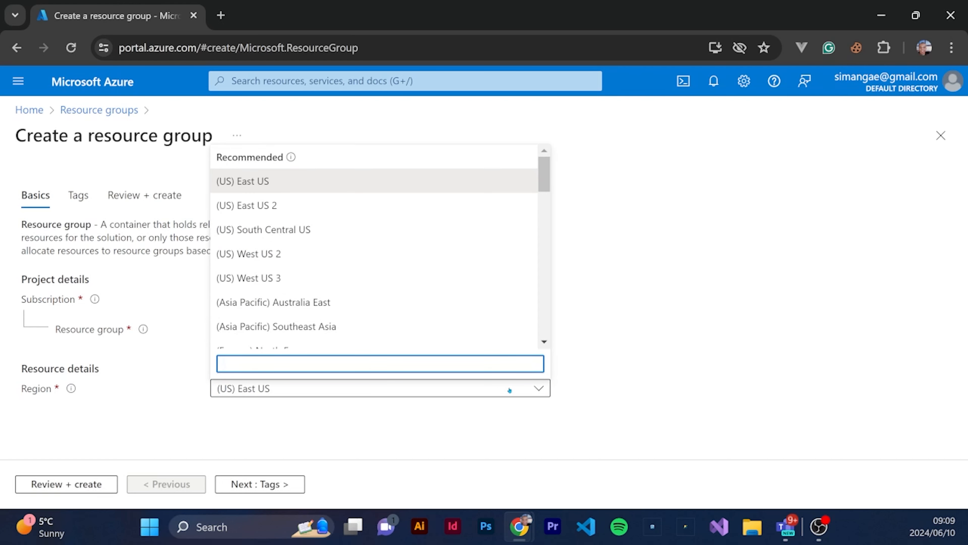
type("n")
key("BackSpace")
type("sou")
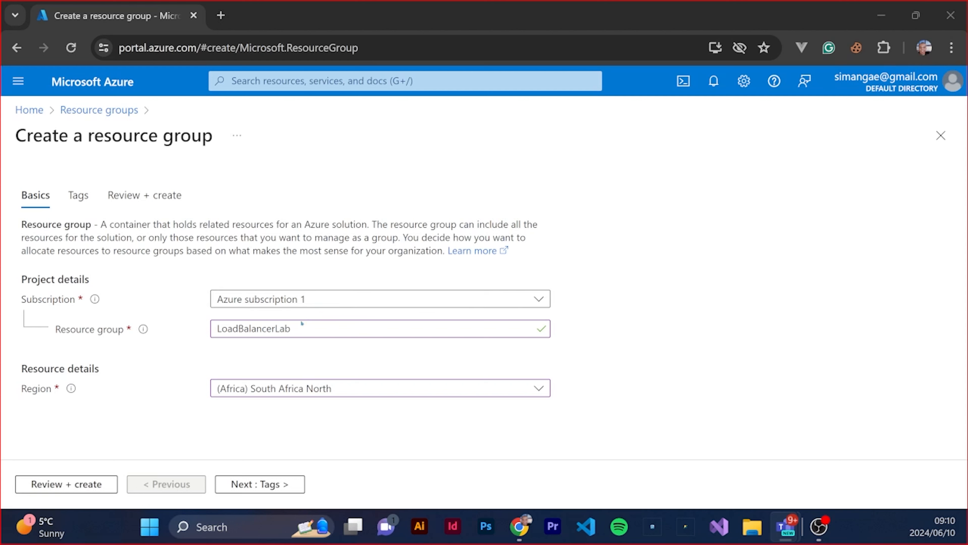
Validate and create the resource group, and close the resource groups list
left_click(66, 484)
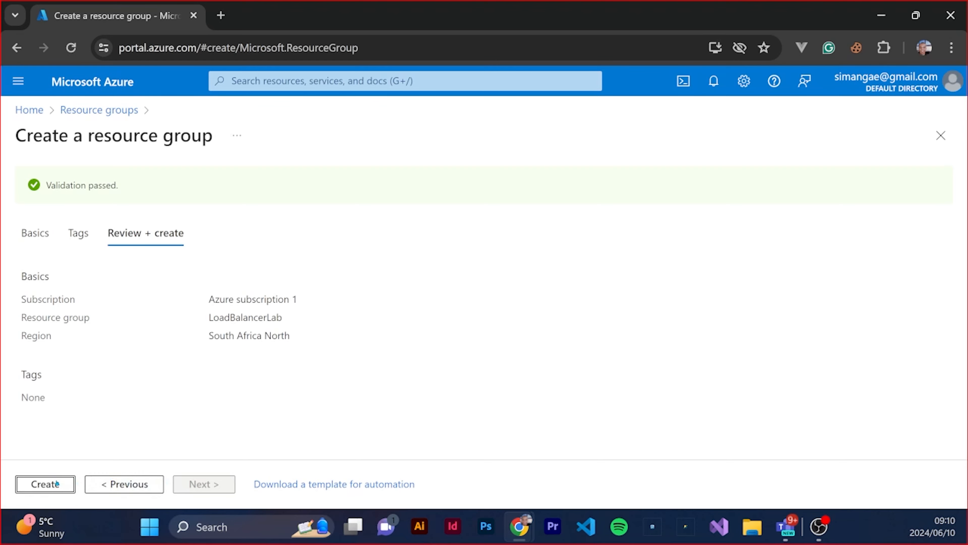
left_click(71, 483)
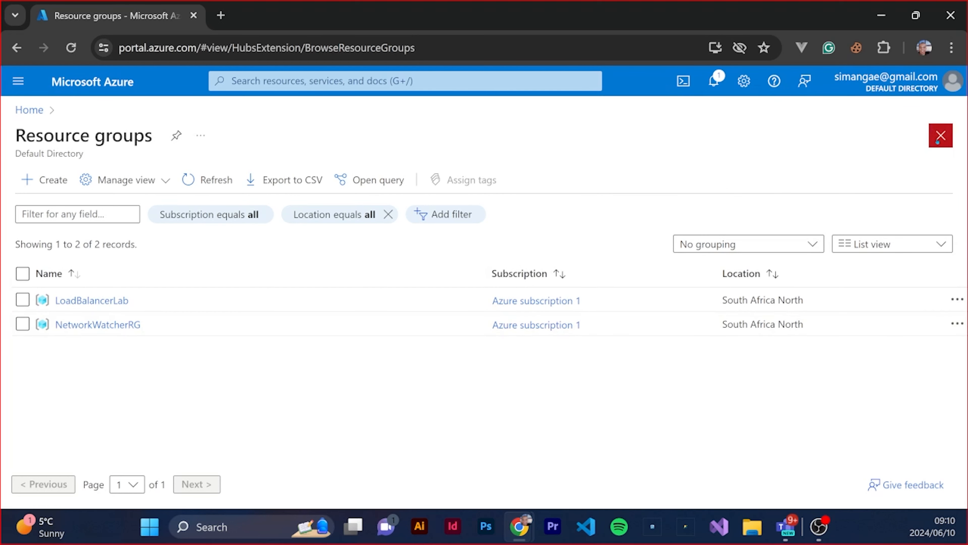
left_click(941, 136)
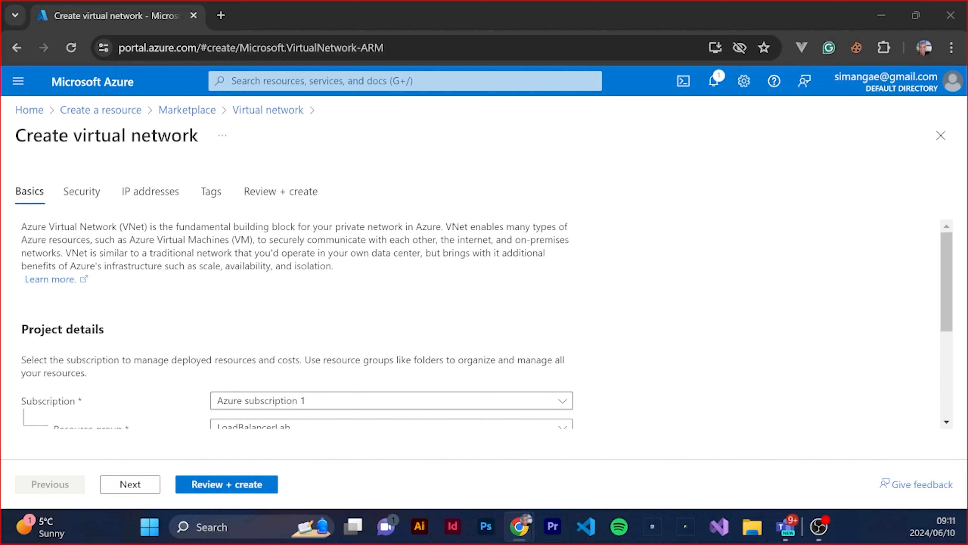
Name the new virtual network MyVNet in its instance details
scroll(197, 351, "down", 4)
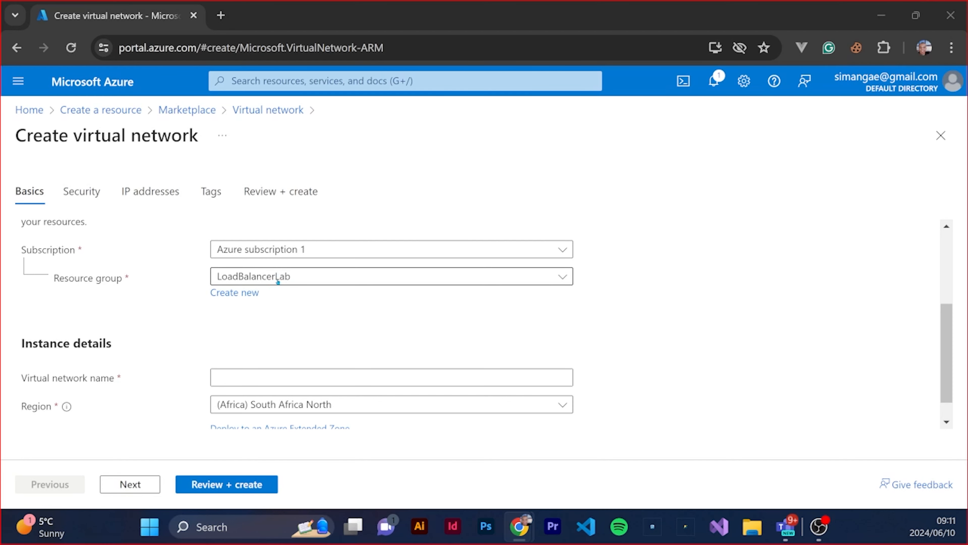
scroll(266, 347, "down", 1)
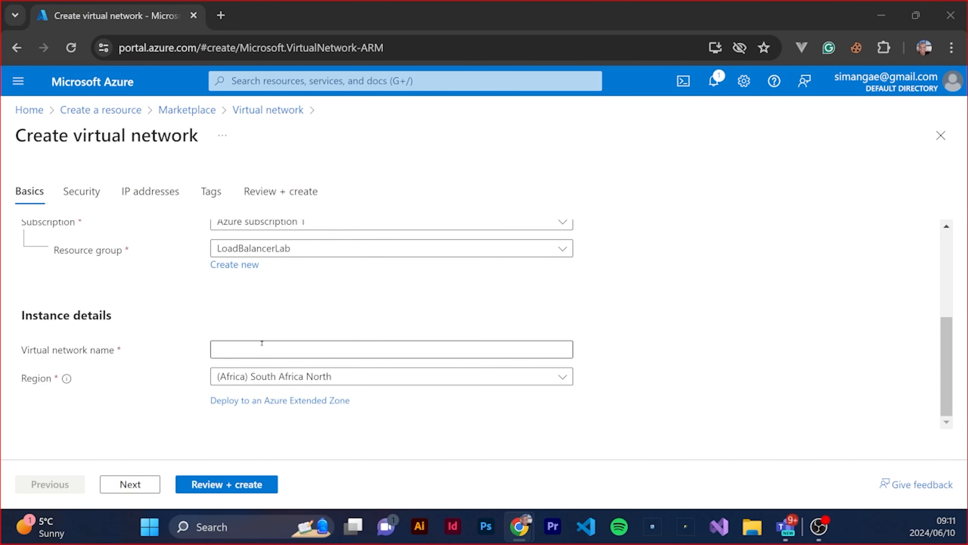
left_click(262, 344)
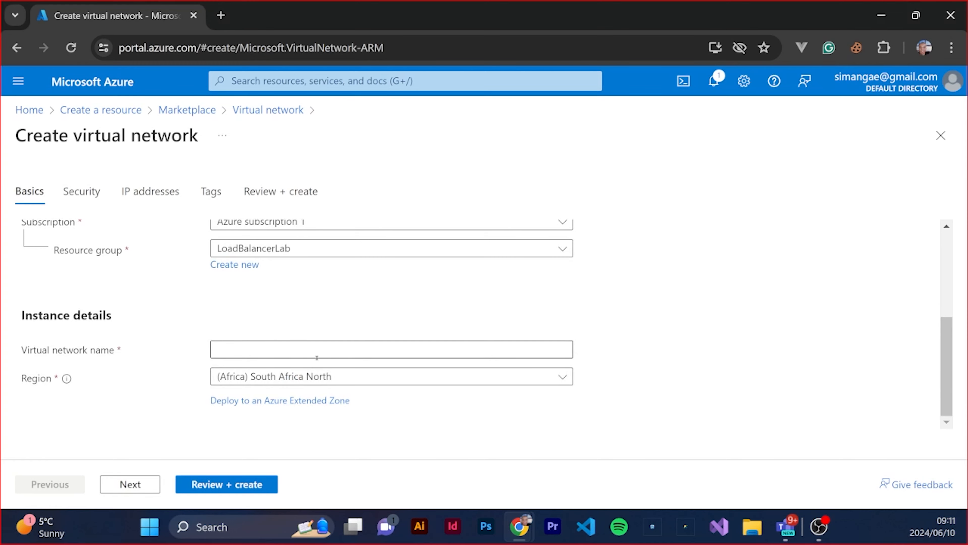
left_click(270, 344)
type("MyVNet")
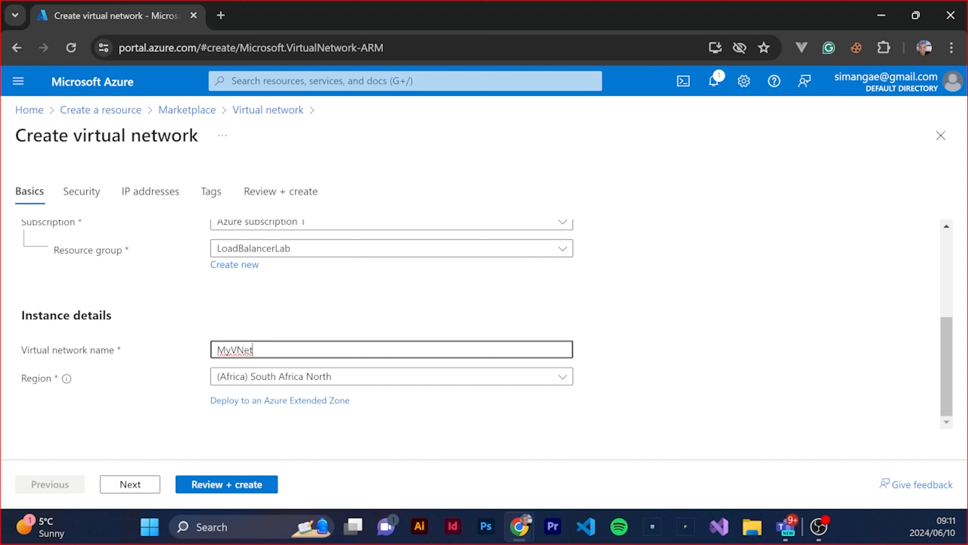
key("alt+Tab")
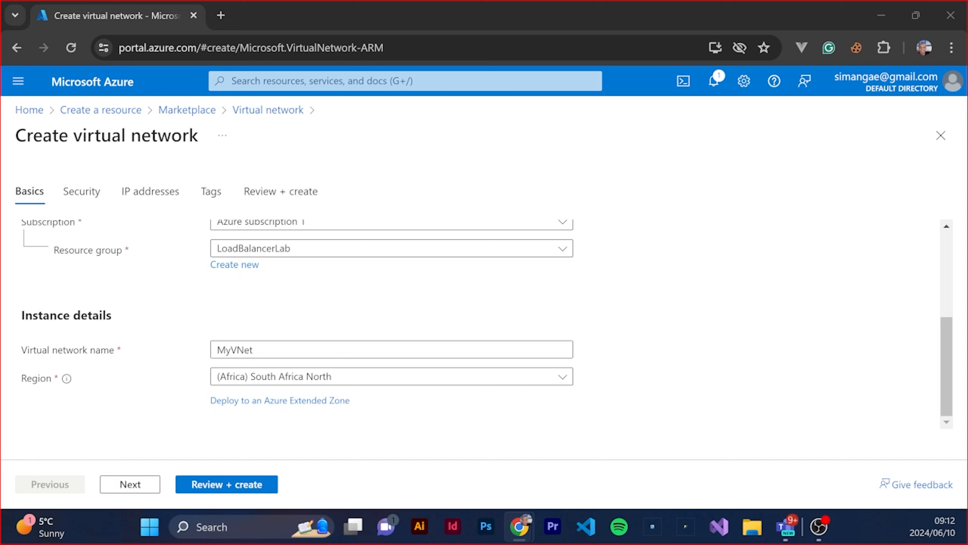
Keep the default security settings and rename the default subnet in the 10.0.0.0/16 address space to MySubset
left_click(145, 488)
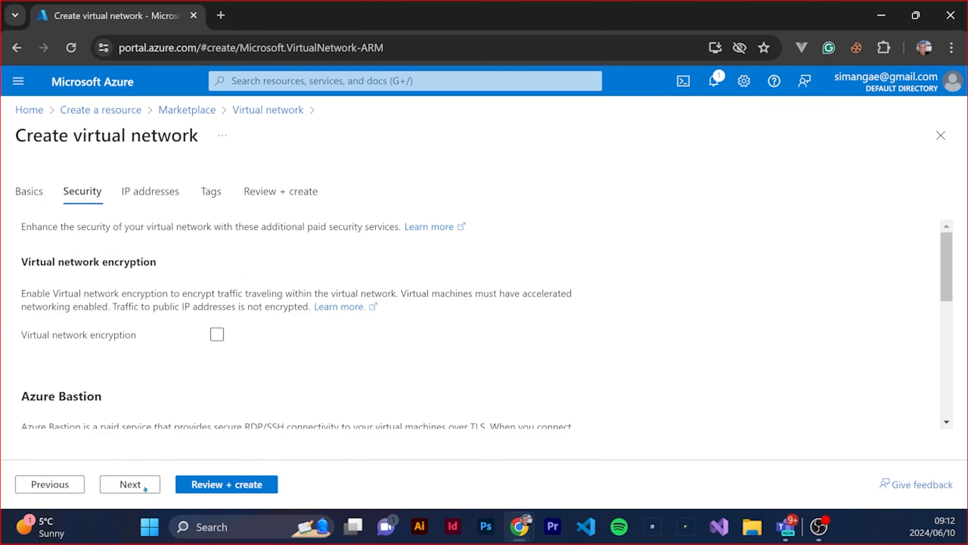
left_click(126, 485)
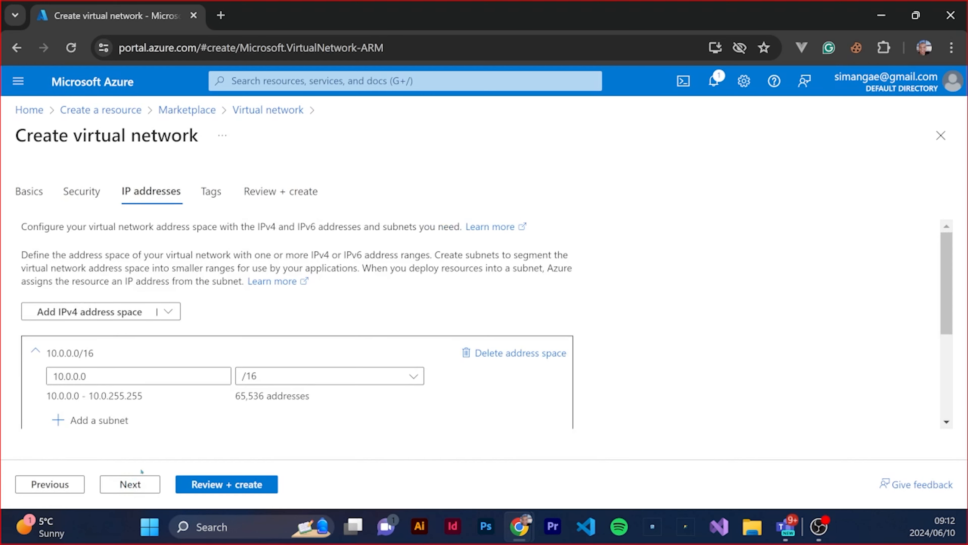
scroll(218, 395, "down", 4)
scroll(121, 257, "up", 2)
left_click(114, 299)
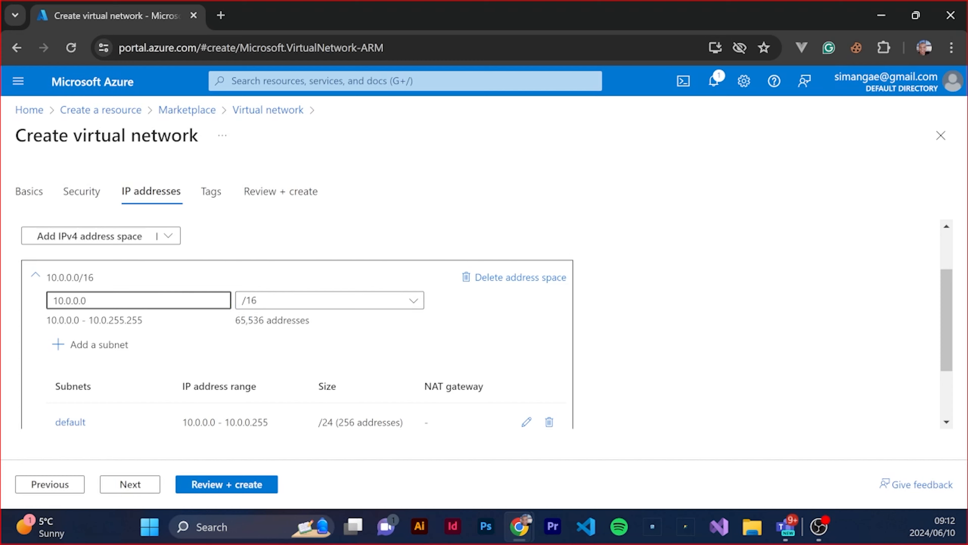
scroll(345, 347, "down", 2)
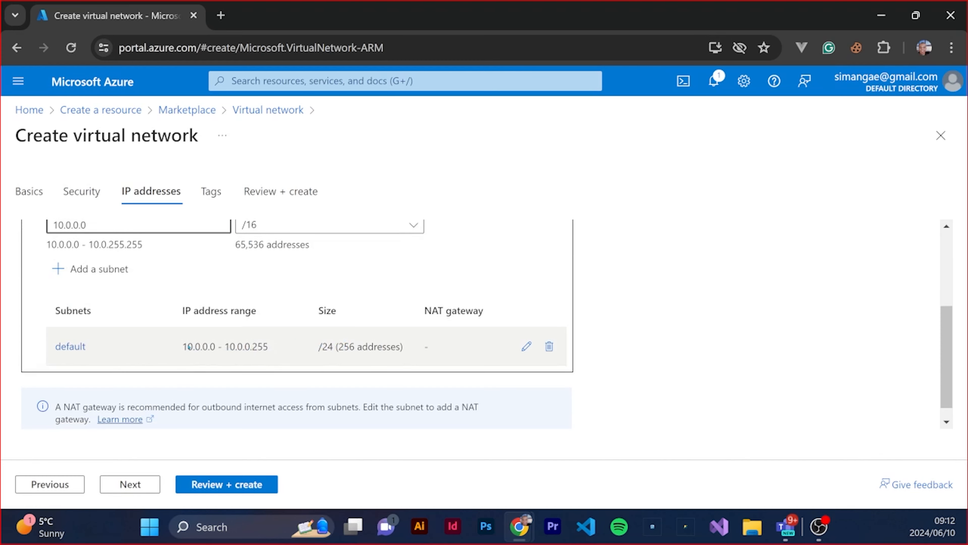
left_click(527, 346)
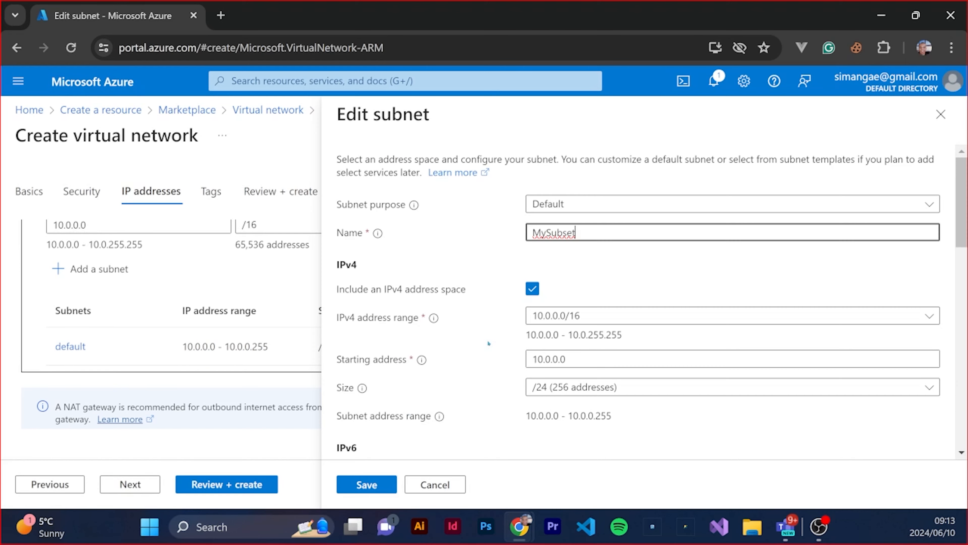
left_click(374, 484)
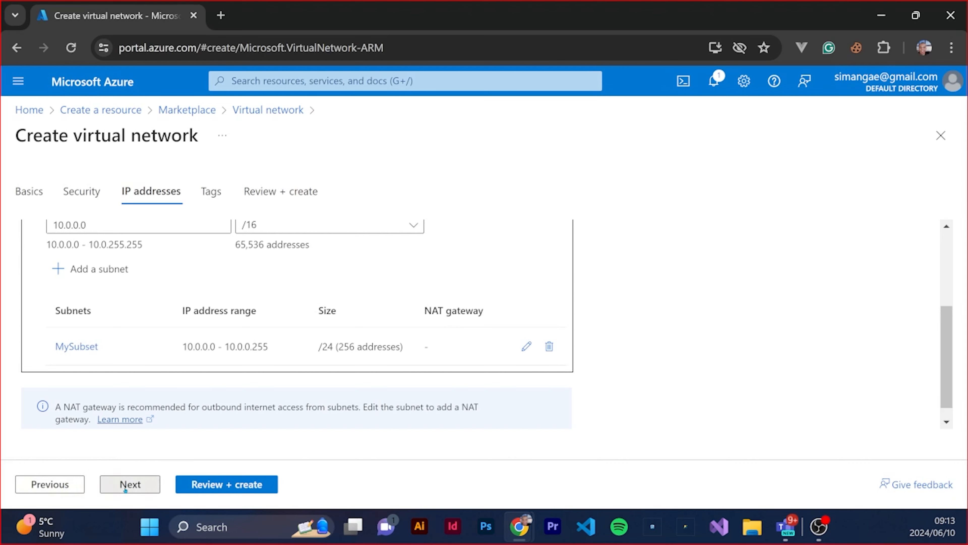
Create the virtual network without any tags and close its deployment overview
left_click(116, 488)
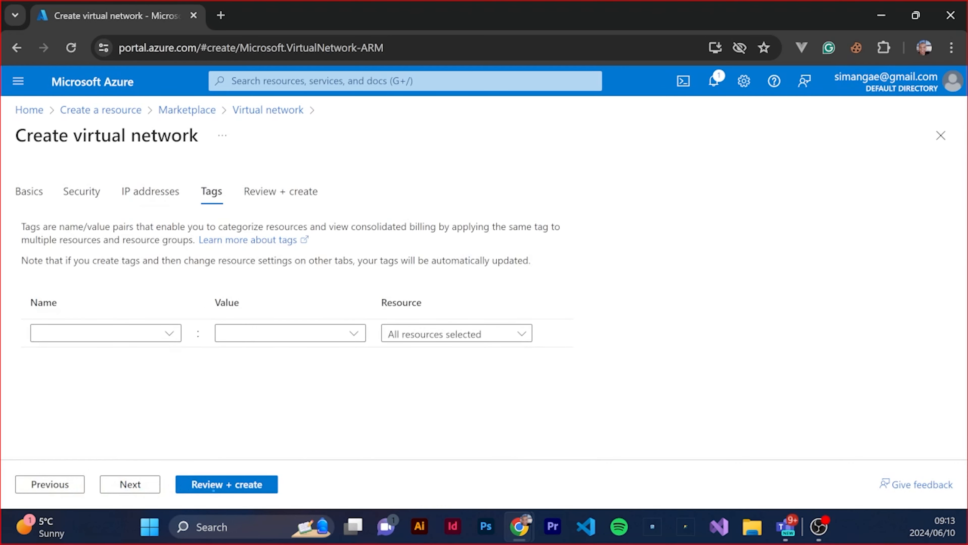
left_click(228, 482)
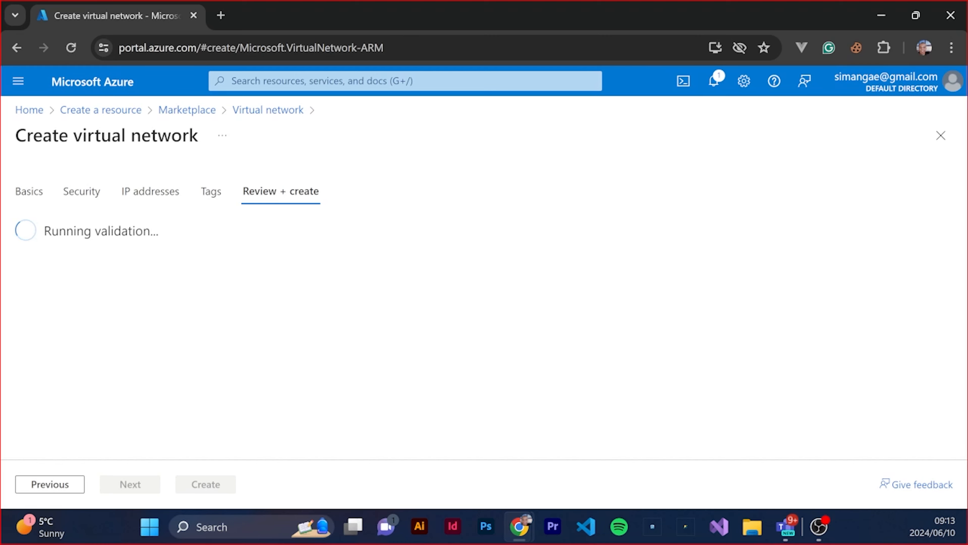
scroll(271, 418, "down", 4)
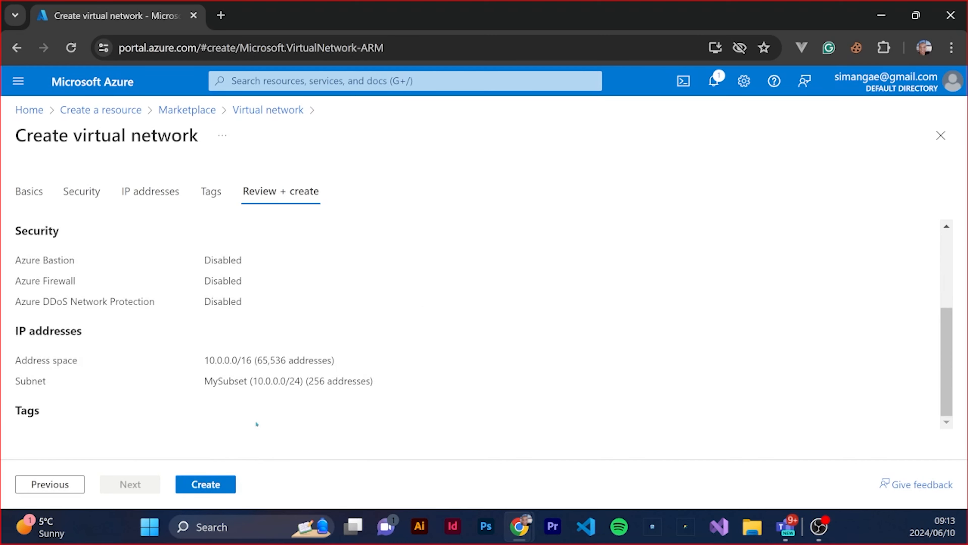
left_click(205, 485)
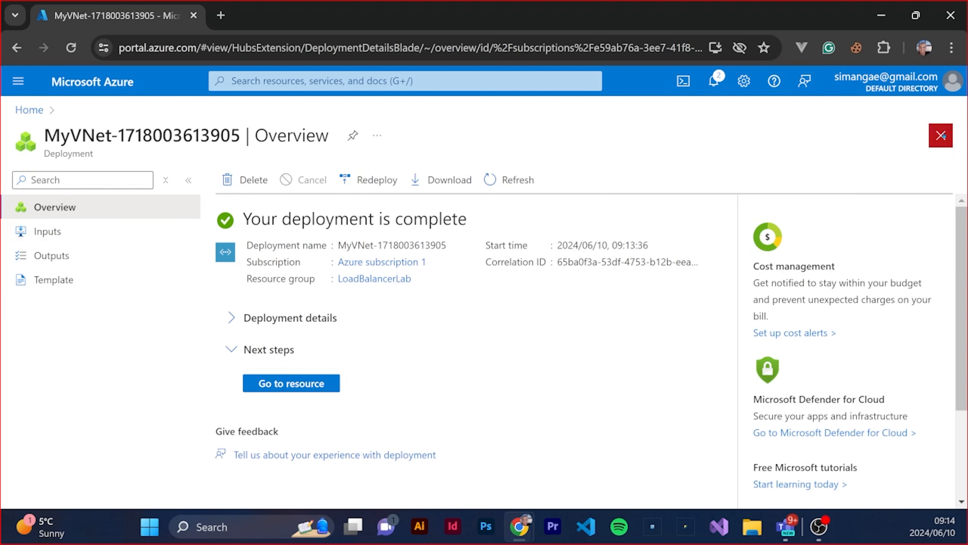
left_click(941, 135)
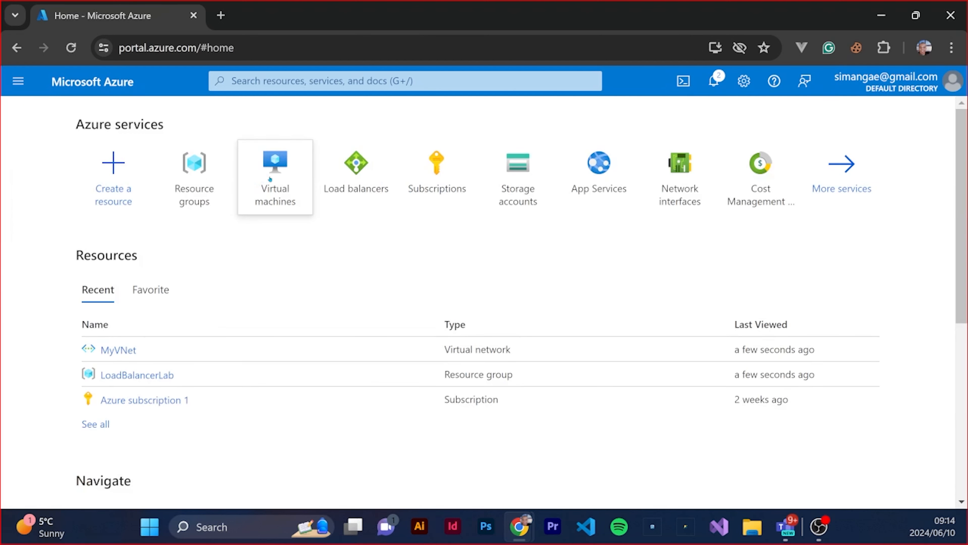
Start creating an Azure virtual machine and assign it to the LoadBalancerLab resource group
mouse_move(294, 246)
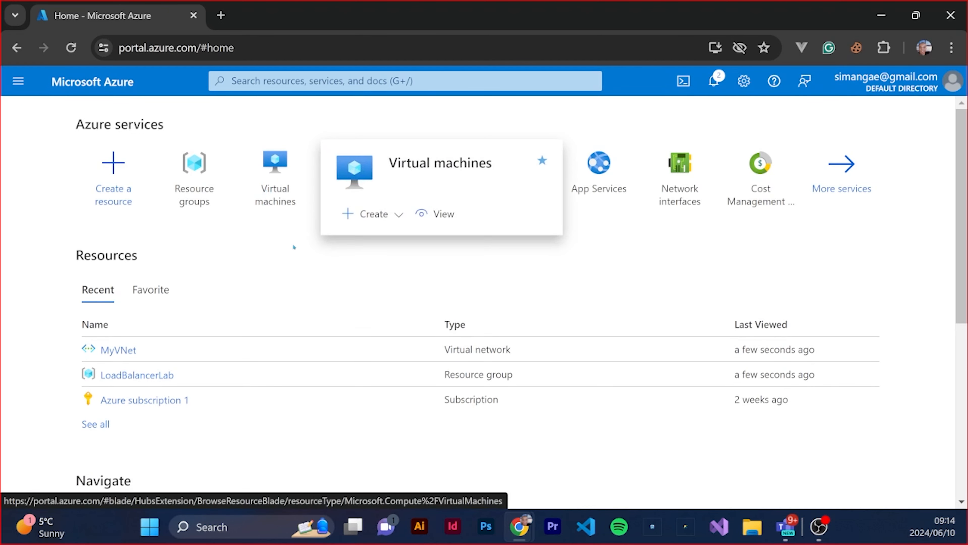
left_click(375, 214)
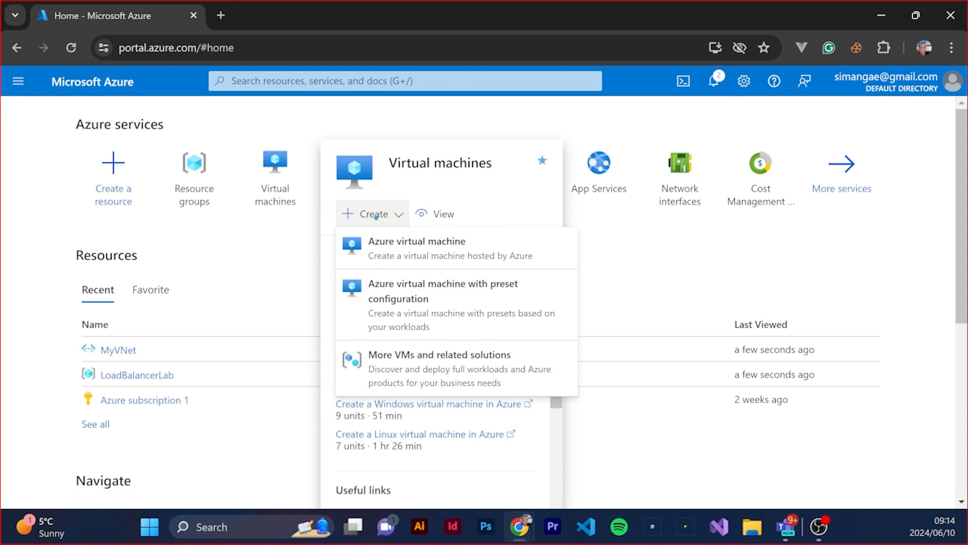
left_click(392, 248)
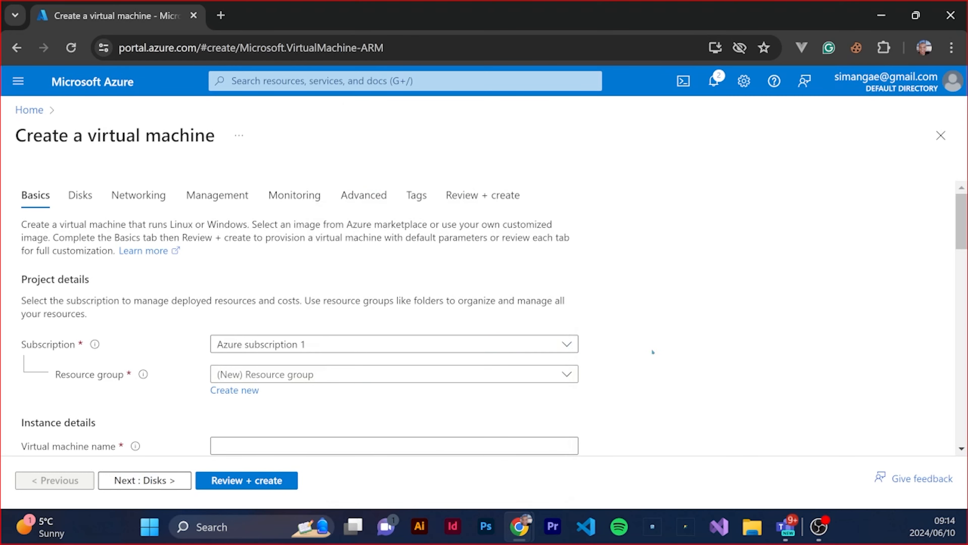
scroll(438, 424, "down", 2)
scroll(438, 424, "down", 2)
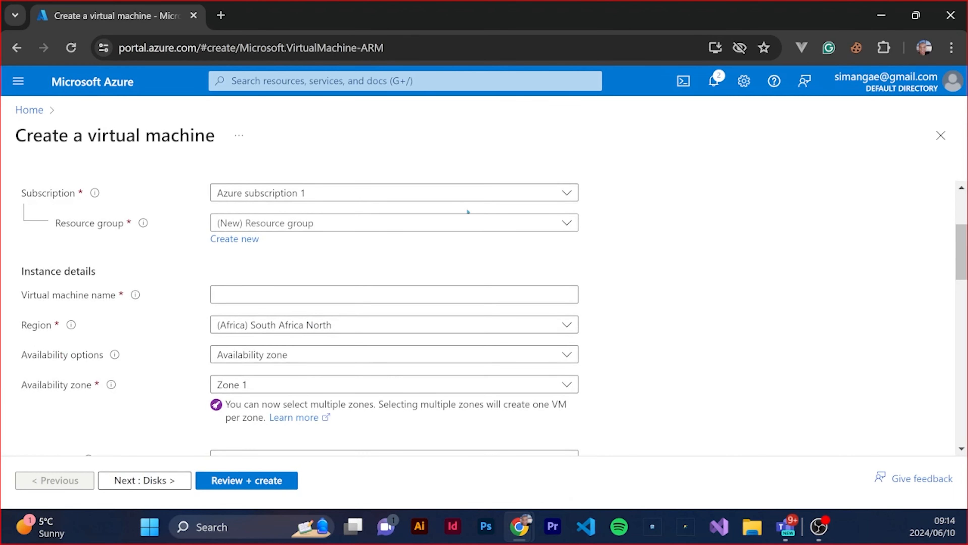
left_click(560, 224)
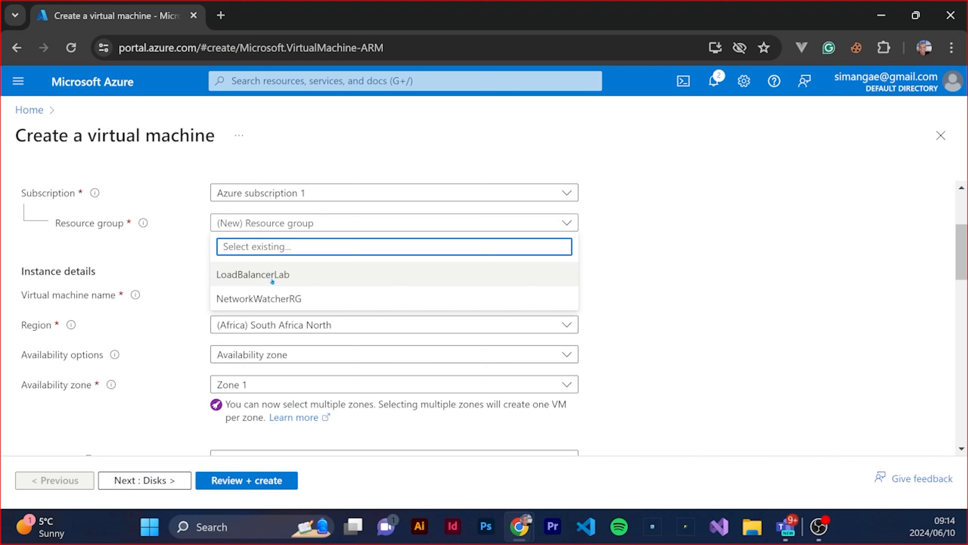
left_click(264, 276)
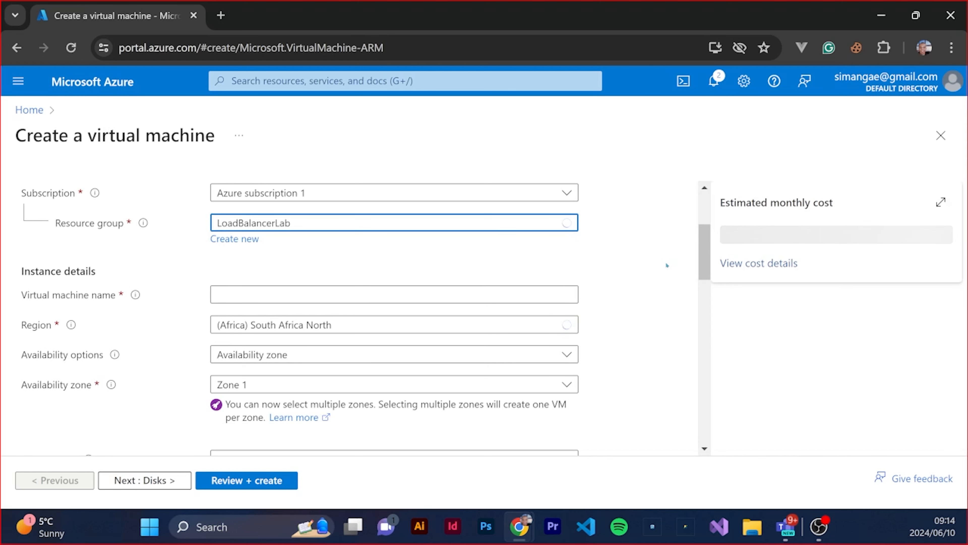
Enter WebServ as the virtual machine name
left_click(270, 292)
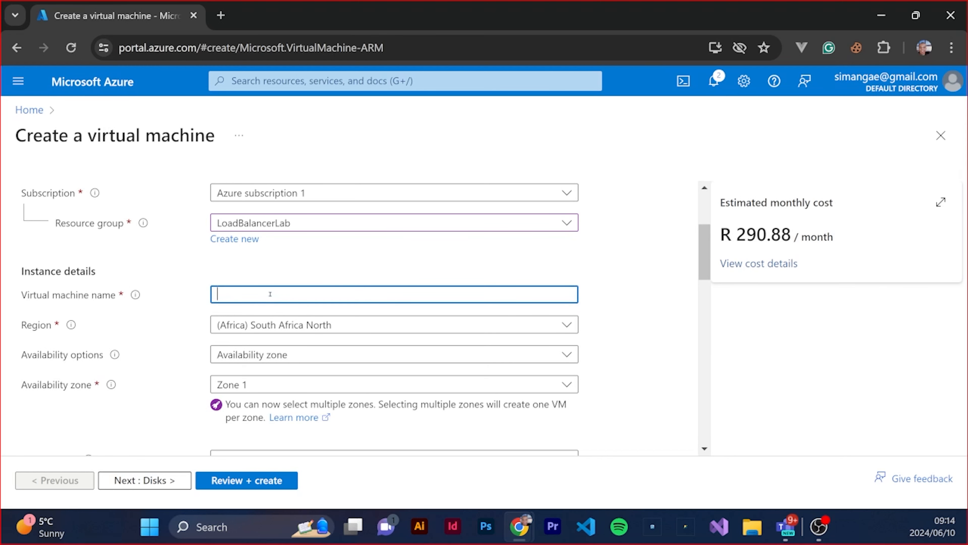
type("WebServ")
Keep the default image and size, switch the administrator account to password authentication and enter the administrator's username
scroll(342, 325, "down", 4)
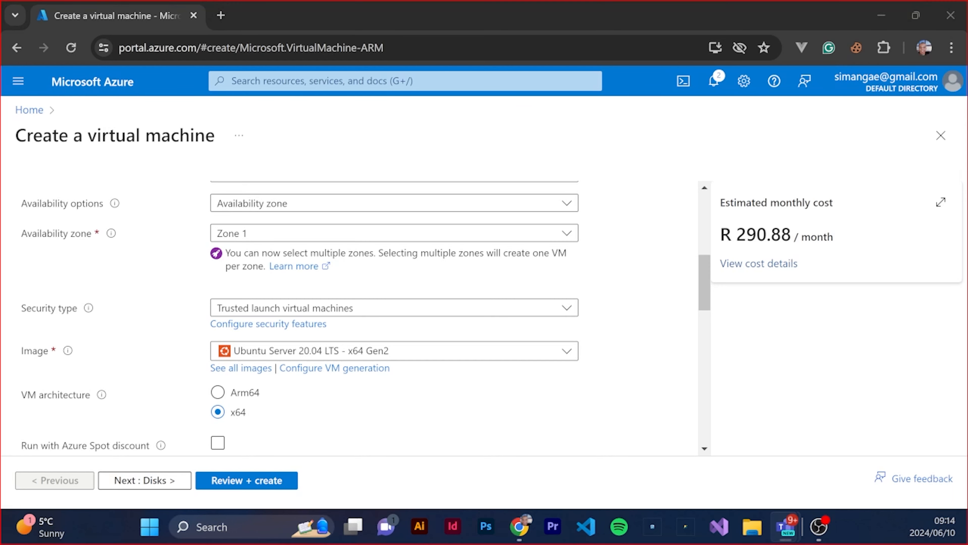
scroll(420, 394, "down", 2)
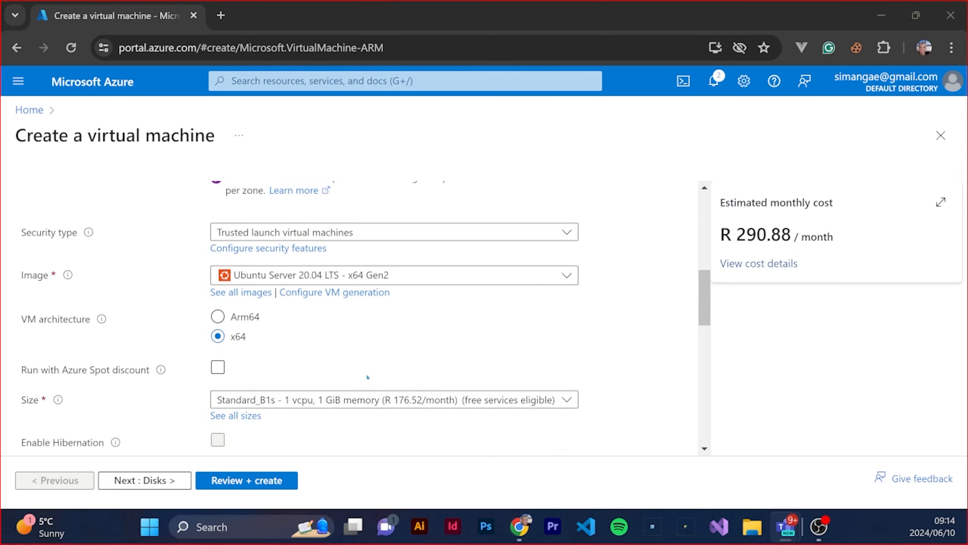
scroll(368, 376, "down", 2)
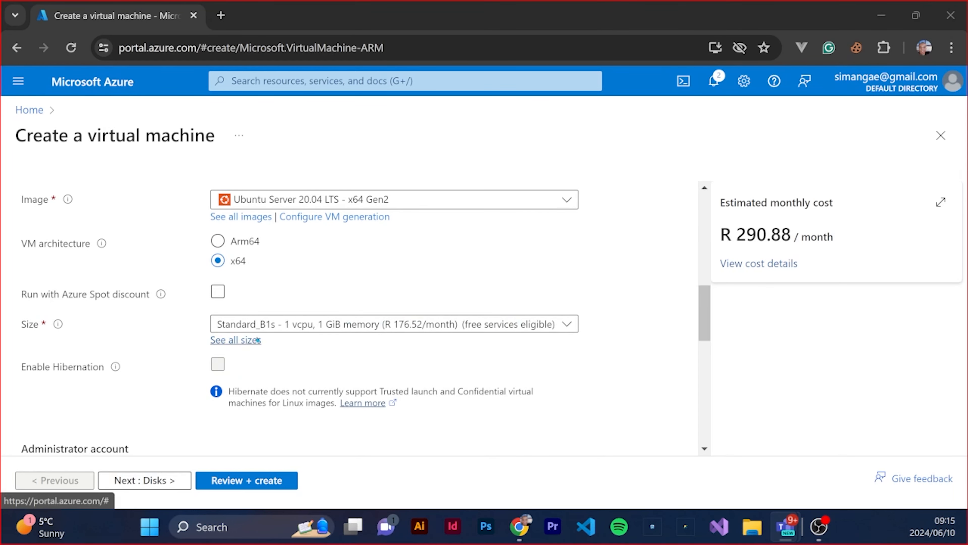
scroll(381, 355, "down", 4)
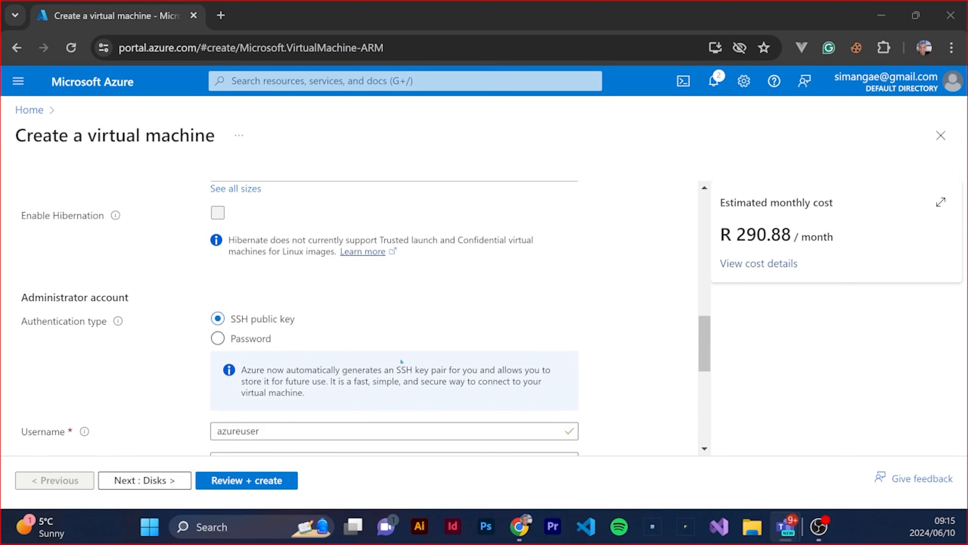
left_click(218, 339)
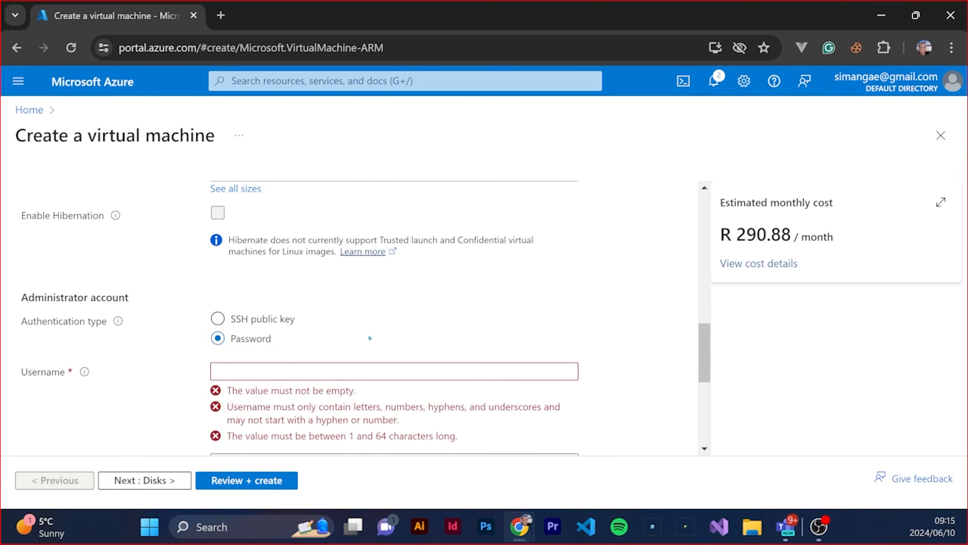
scroll(370, 338, "down", 4)
left_click(268, 222)
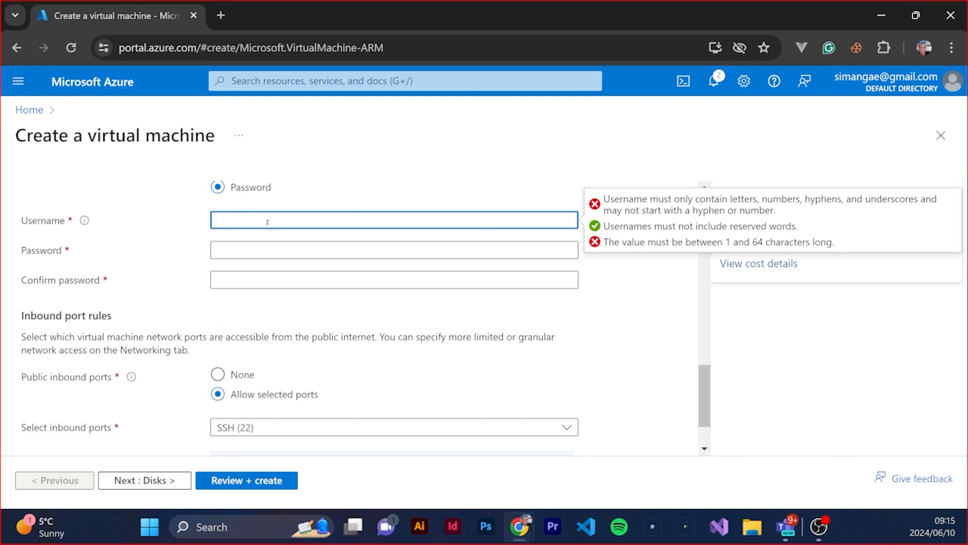
type("simanga")
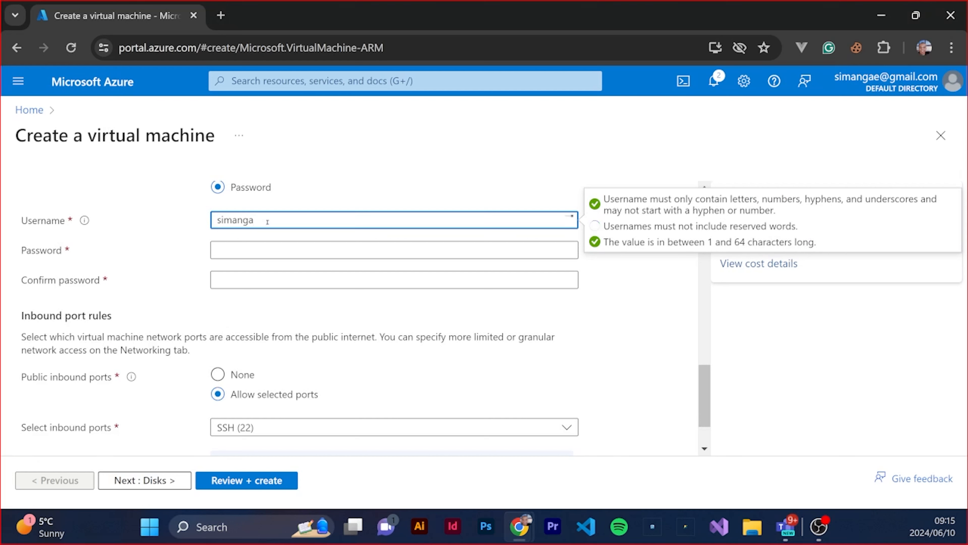
Enter the administrator account password and repeat it in the password confirmation
left_click(258, 253)
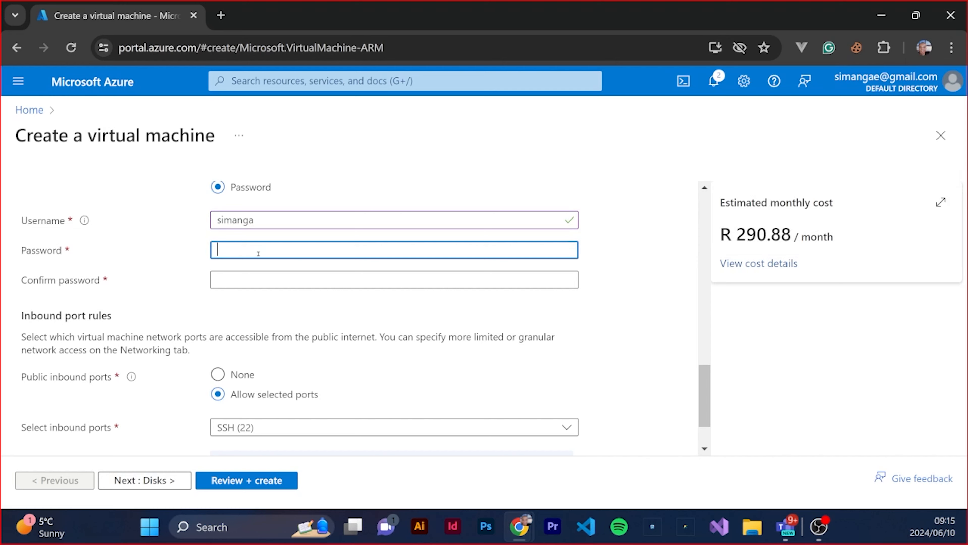
type("***********")
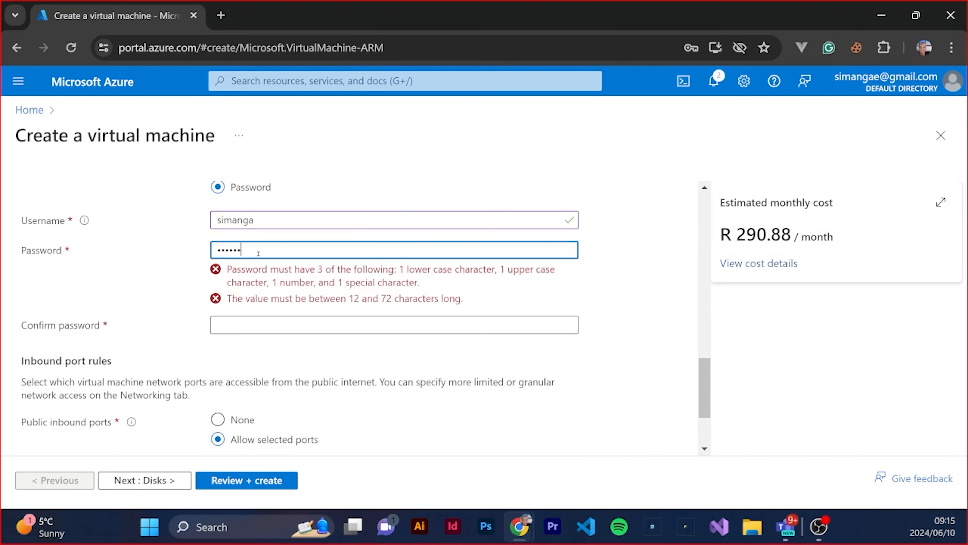
type("*")
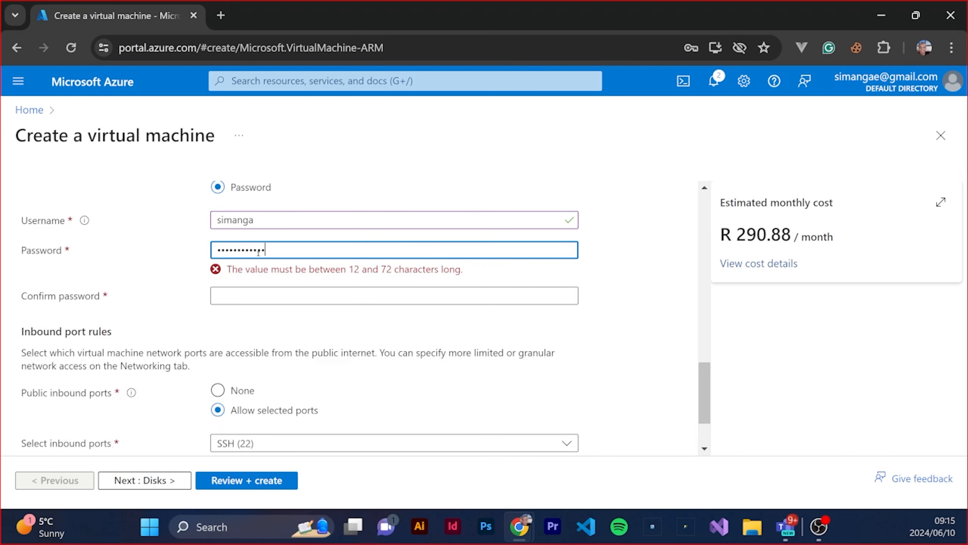
left_click(277, 279)
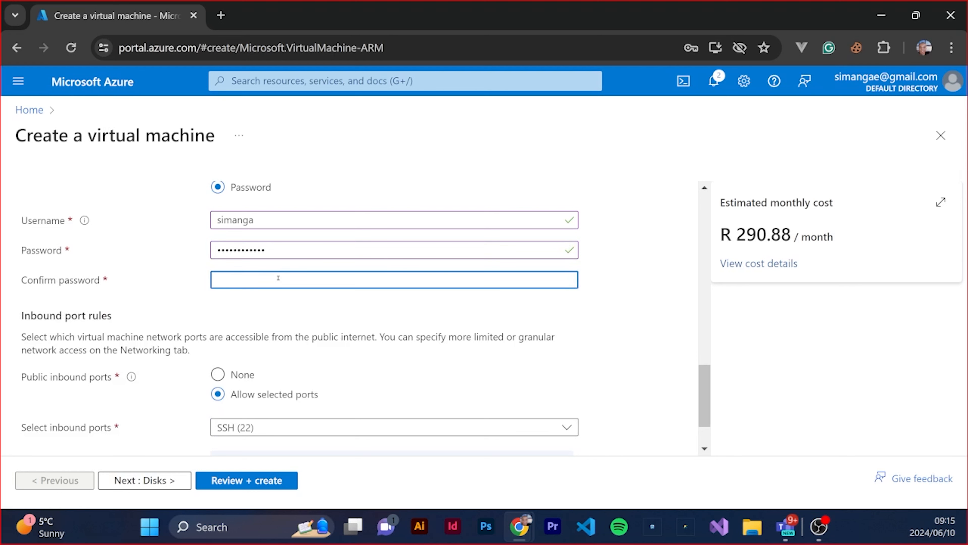
type("************")
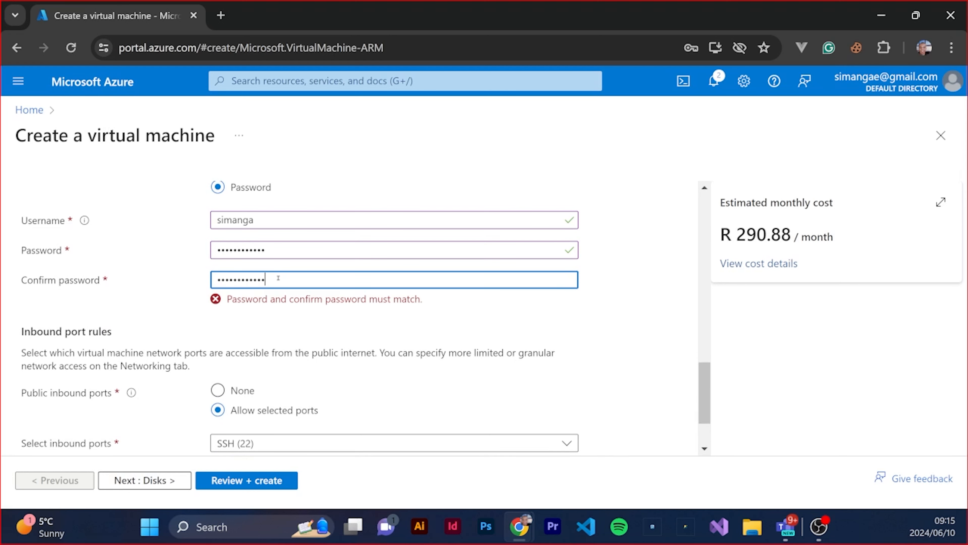
Keep the default SSH (22) inbound port and disk settings, and keep MyVNet with the MySubset subnet for networking
scroll(359, 343, "down", 2)
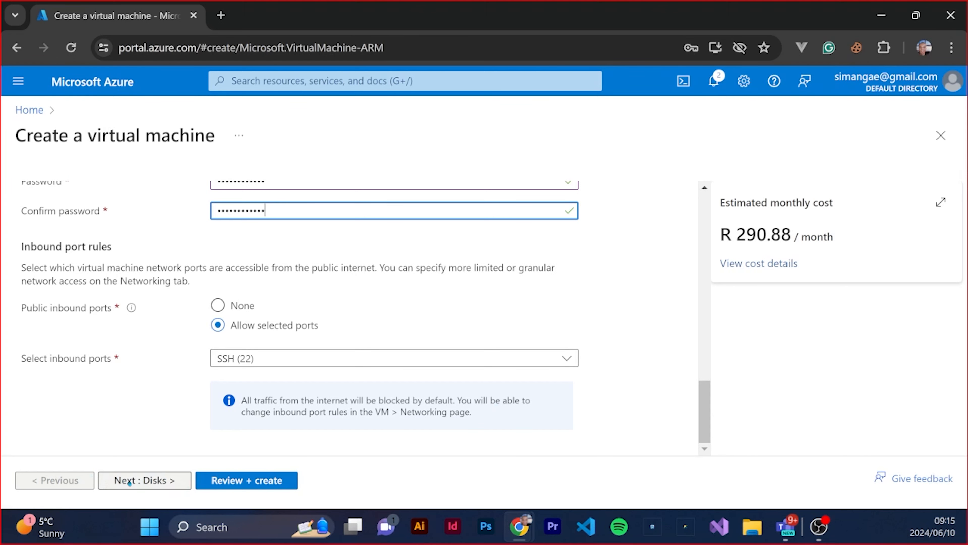
left_click(151, 486)
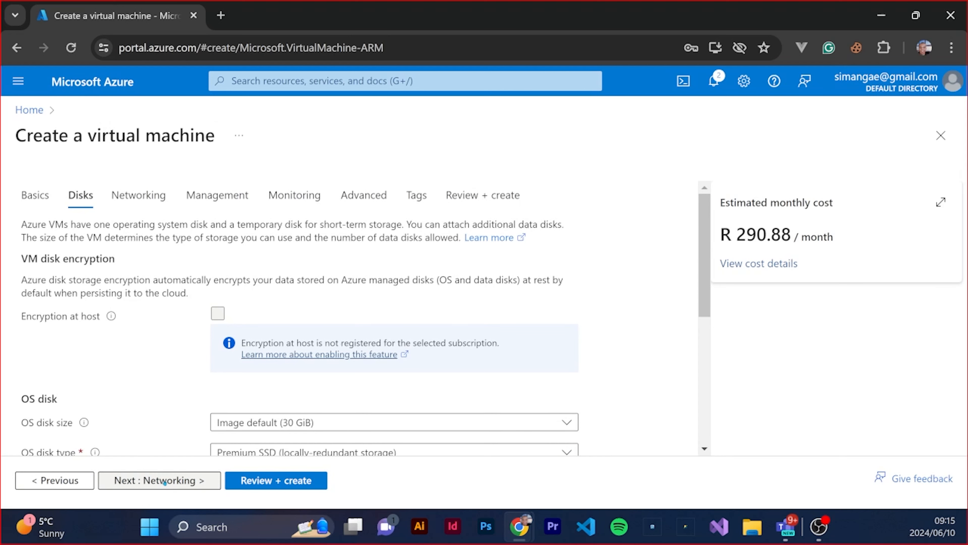
left_click(198, 477)
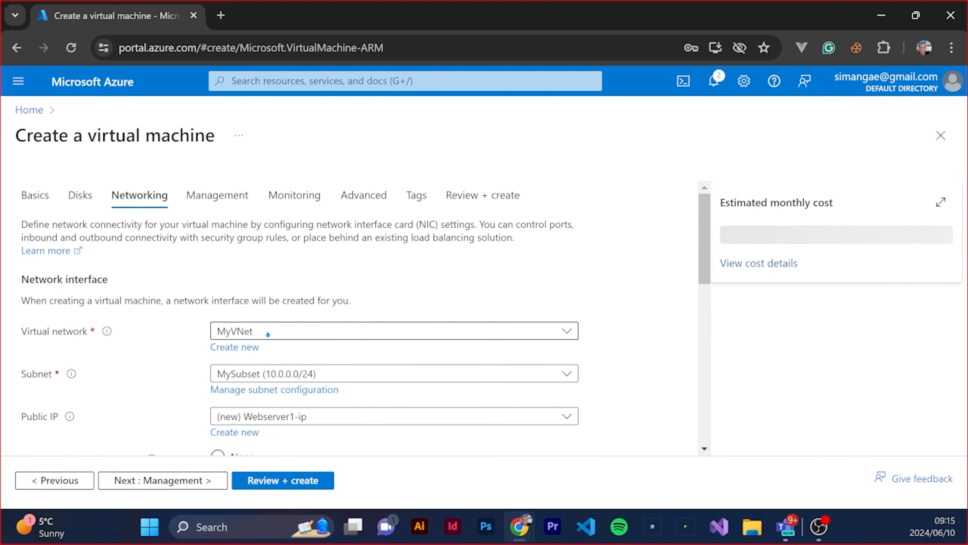
scroll(318, 343, "down", 2)
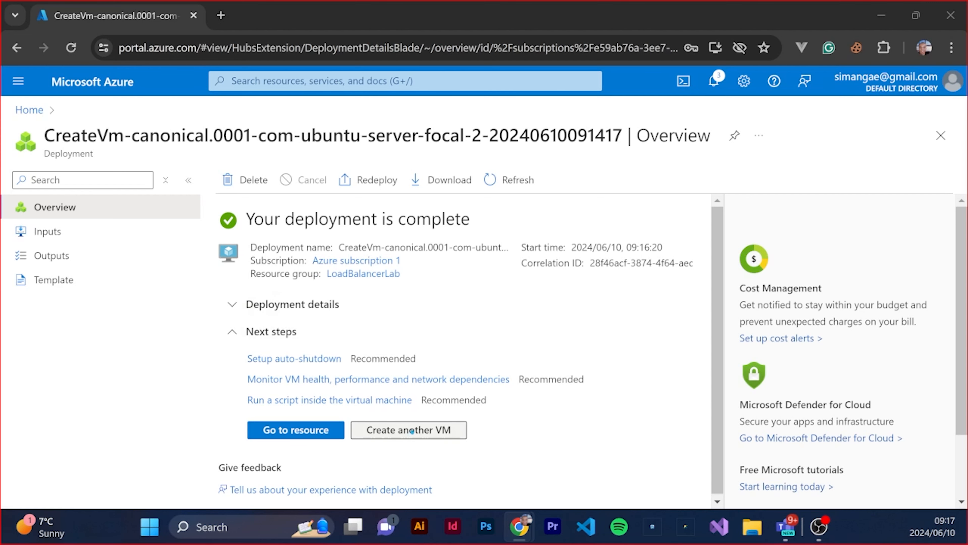
Start creating another virtual machine from the completed deployment and assign it to the LoadBalancerLab resource group
left_click(412, 430)
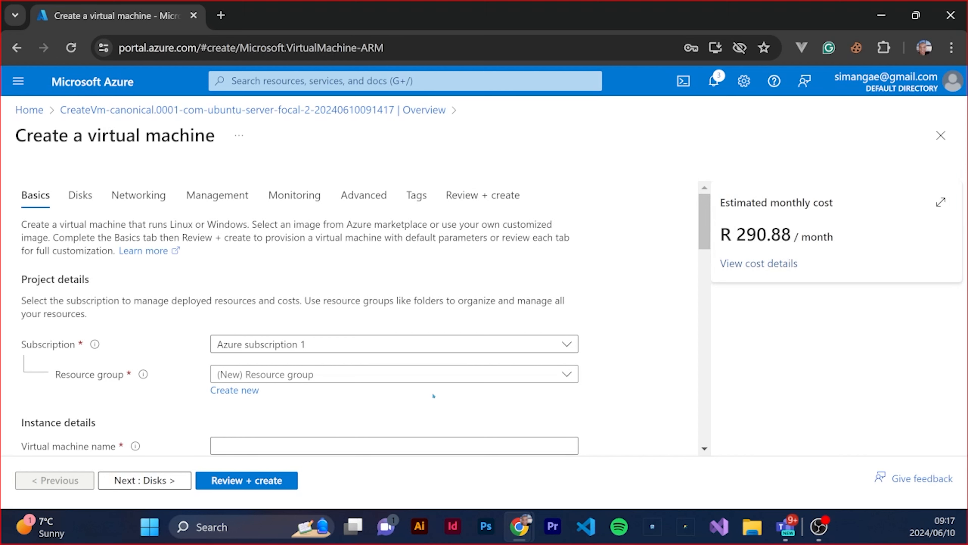
scroll(432, 392, "down", 2)
left_click(509, 304)
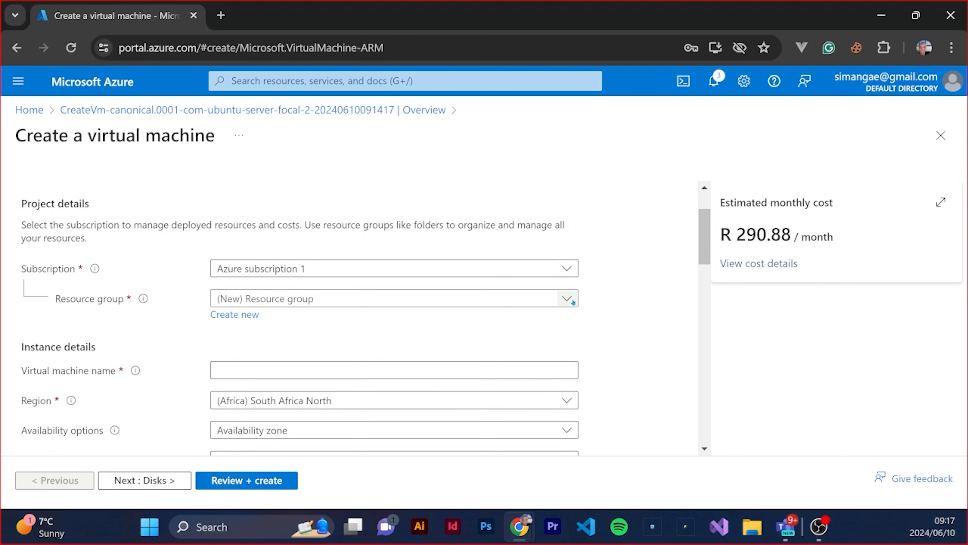
left_click(375, 348)
scroll(375, 348, "down", 4)
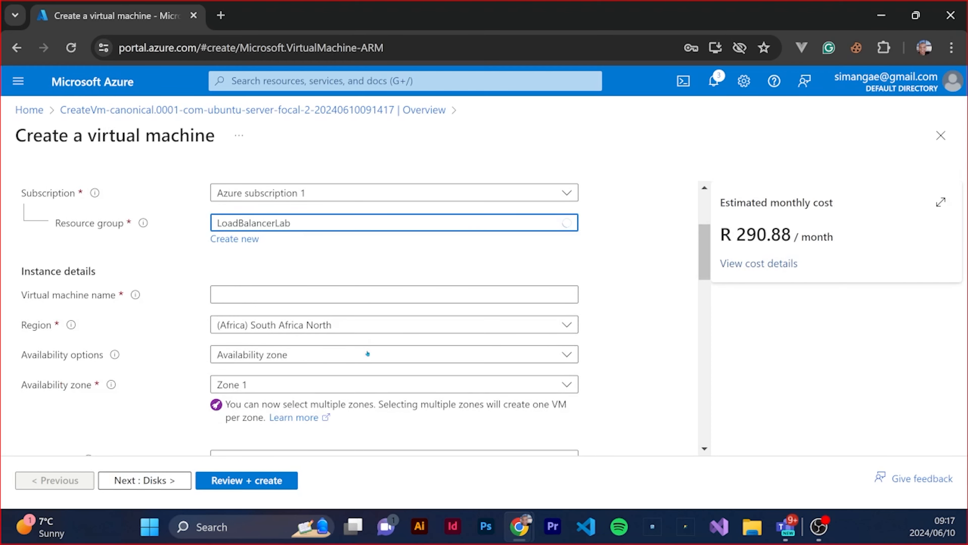
scroll(285, 367, "down", 2)
scroll(270, 364, "up", 6)
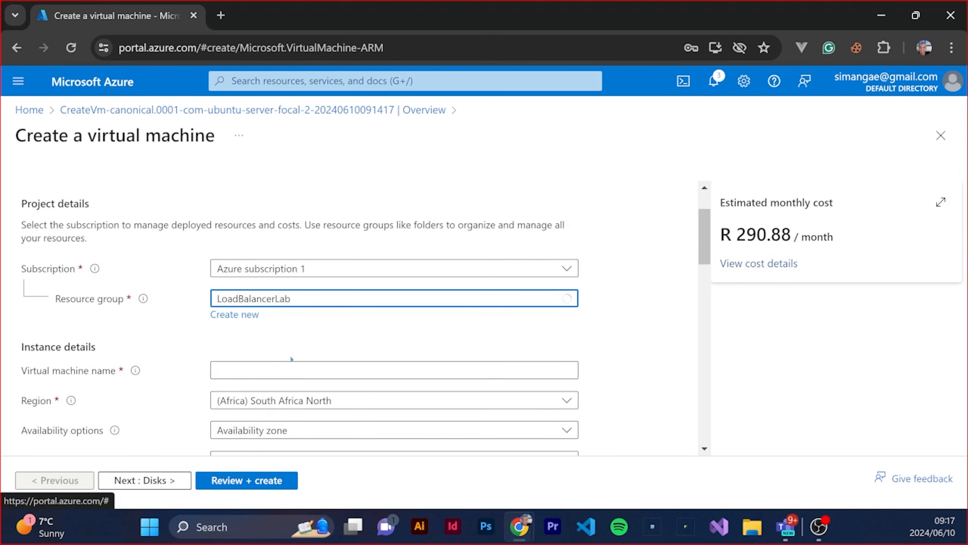
Name the second virtual machine WebServer2
left_click(268, 369)
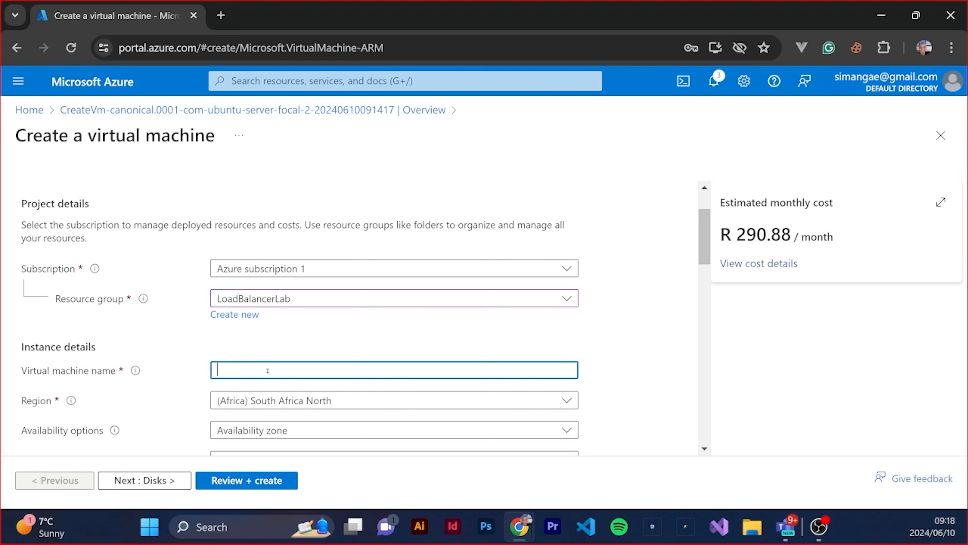
type("Webserve")
key("BackSpace")
key("BackSpace")
key("BackSpace")
key("BackSpace")
key("BackSpace")
type("Server2")
Keep the default image and size for the second machine, choose password authentication and enter the administrator's username
scroll(376, 367, "down", 6)
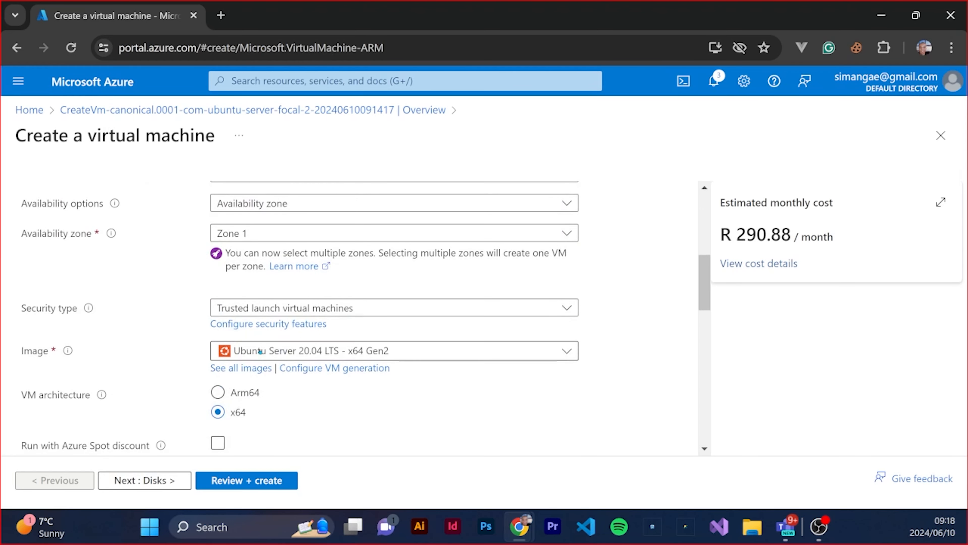
scroll(163, 345, "down", 2)
scroll(198, 344, "down", 4)
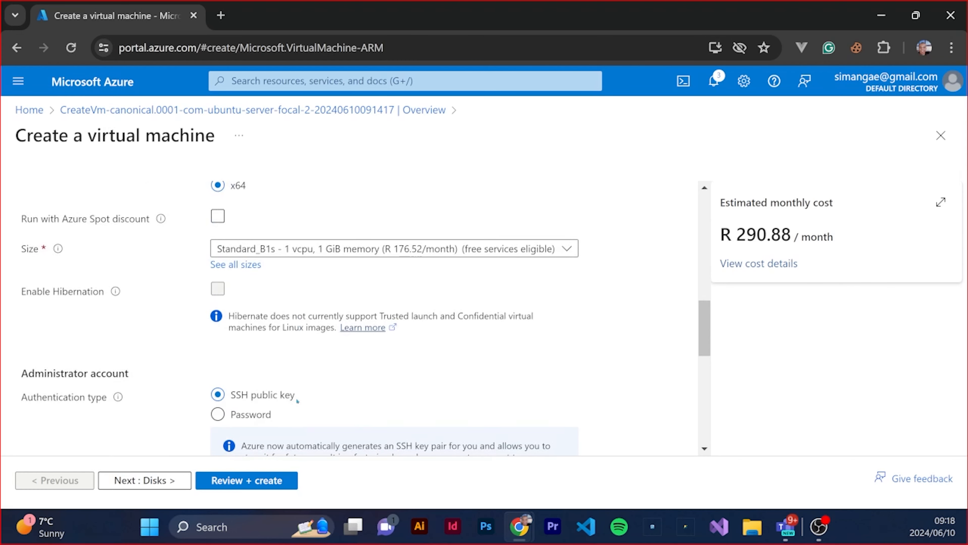
scroll(353, 375, "down", 4)
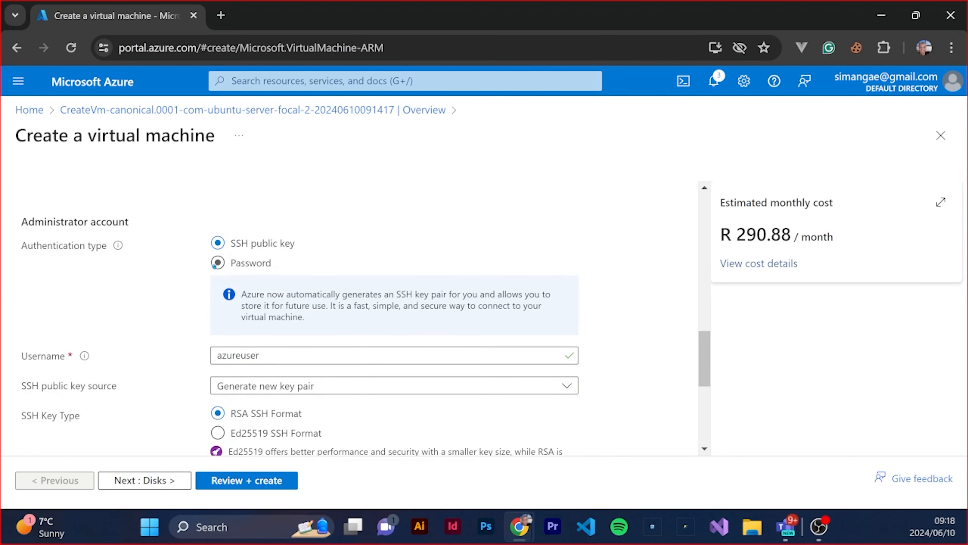
left_click(217, 263)
left_click(244, 295)
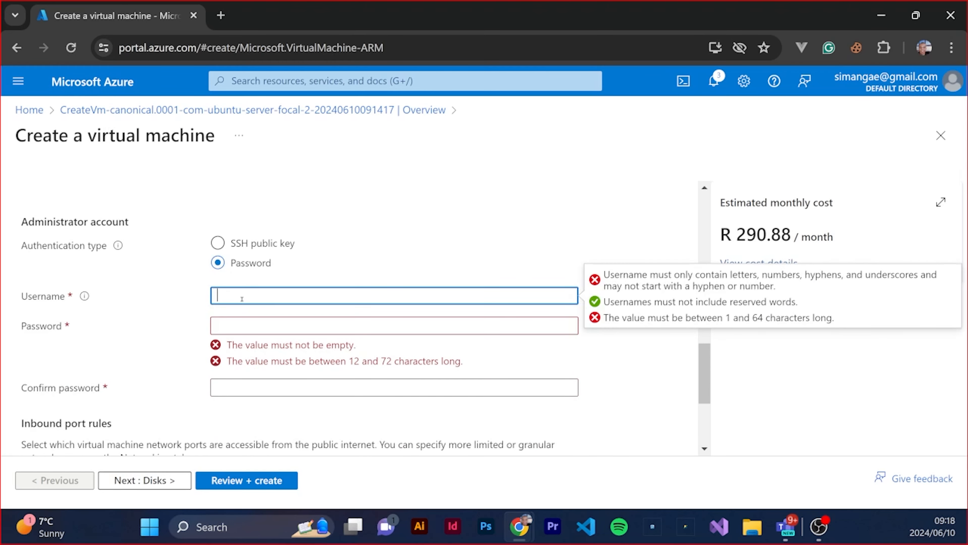
type("simang")
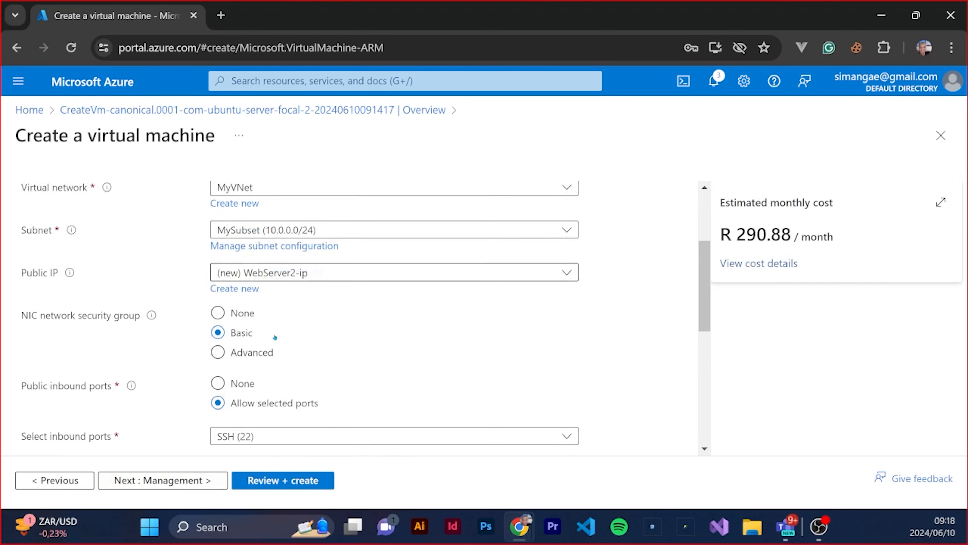
Check the networking settings, keeping MyVNet, MySubset and no load balancing, and create the WebServer2 virtual machine
scroll(273, 346, "down", 5)
scroll(273, 346, "up", 4)
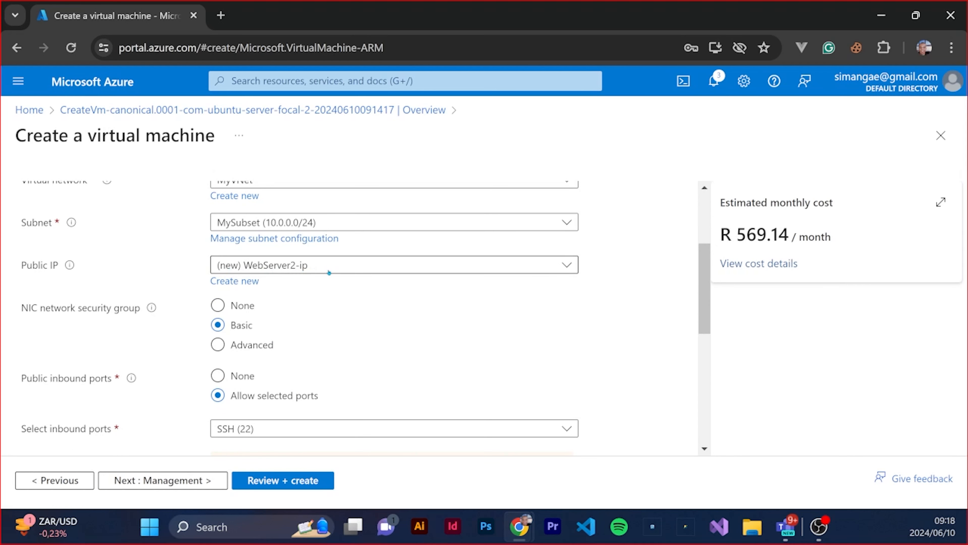
scroll(350, 339, "down", 4)
scroll(349, 340, "down", 5)
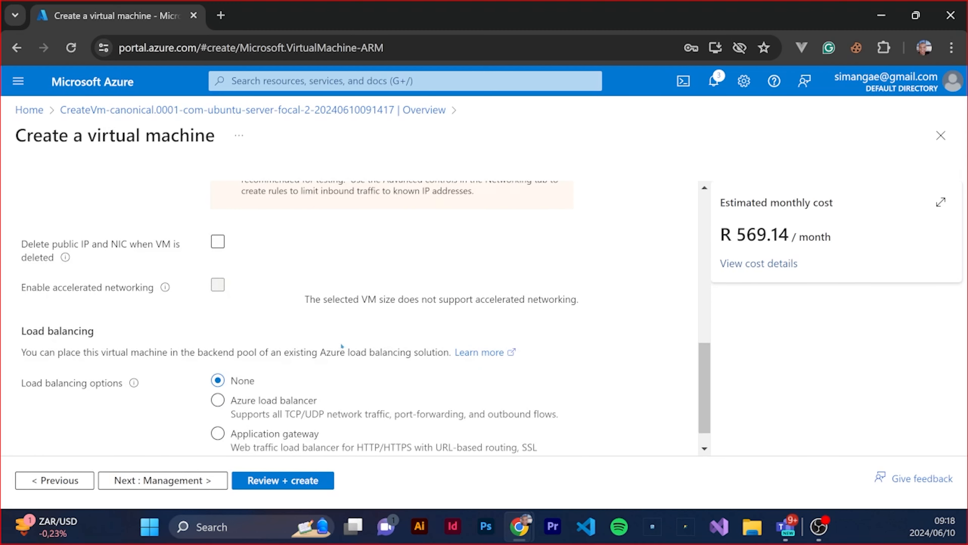
scroll(325, 347, "up", 9)
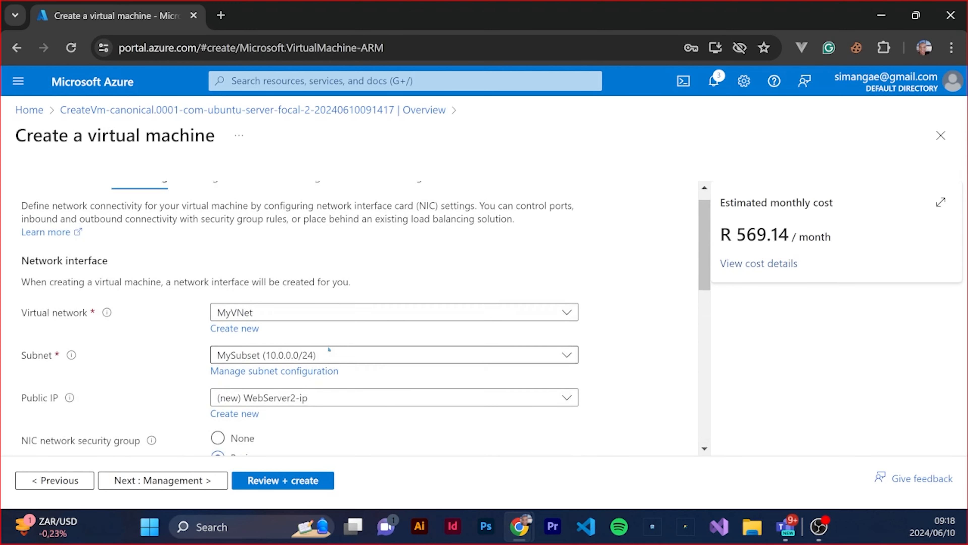
scroll(327, 348, "up", 1)
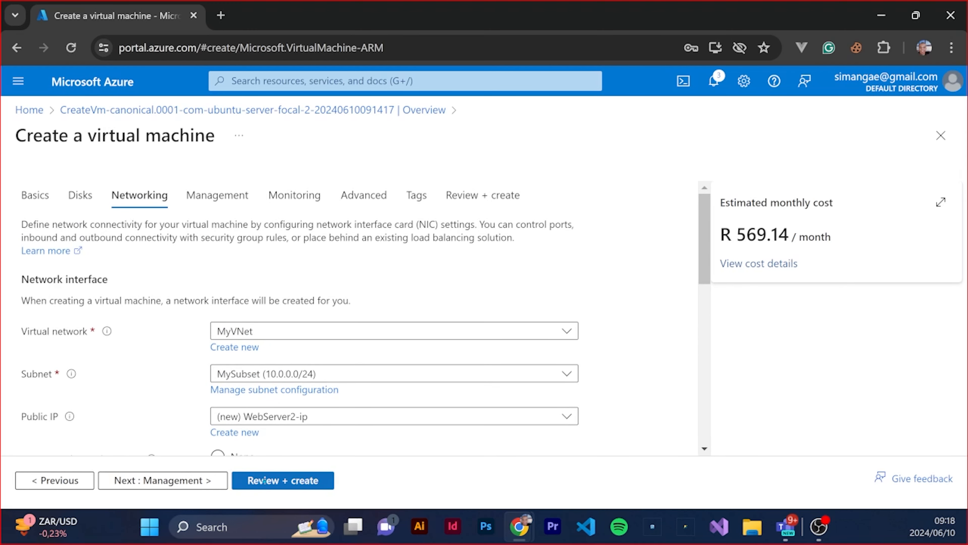
left_click(265, 481)
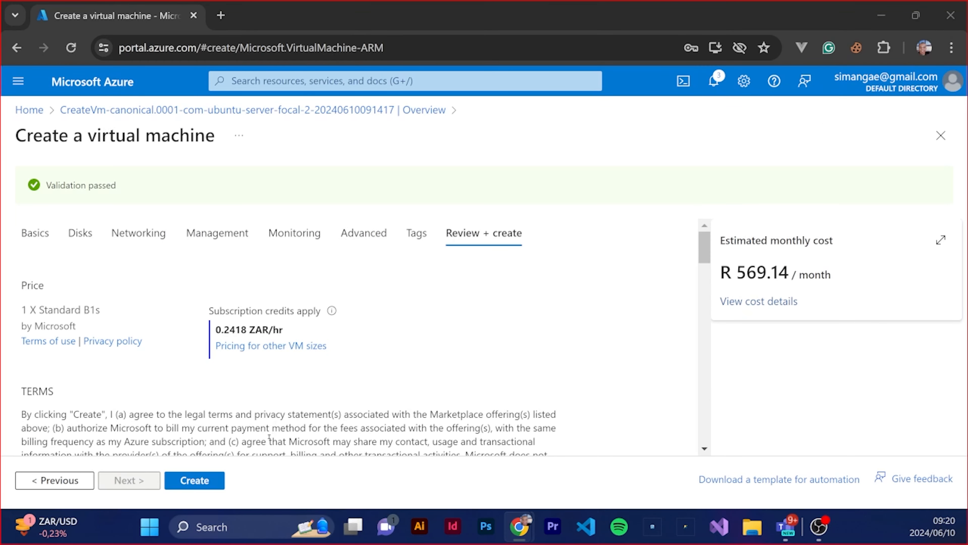
left_click(194, 480)
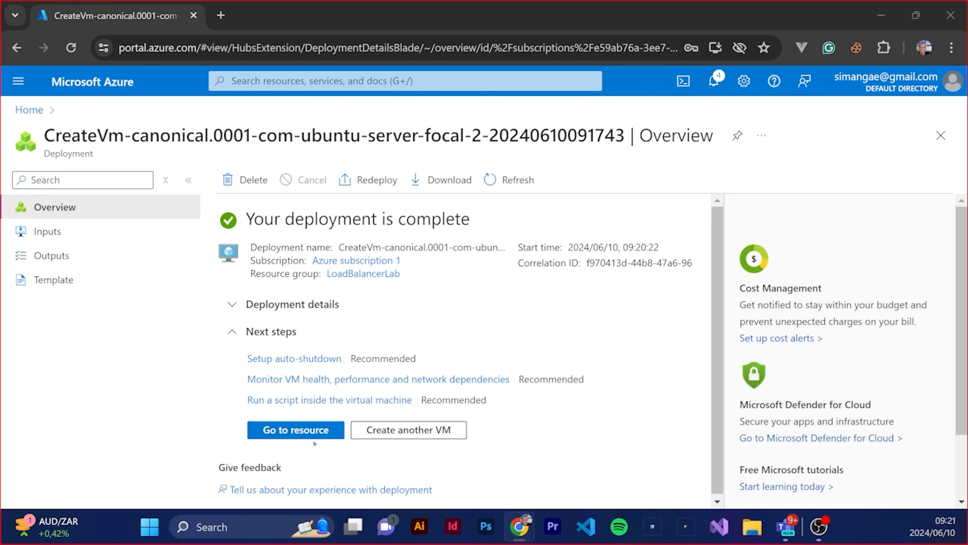
Return to the portal home and open the overview of Webserver1 from the virtual machines list
left_click(30, 110)
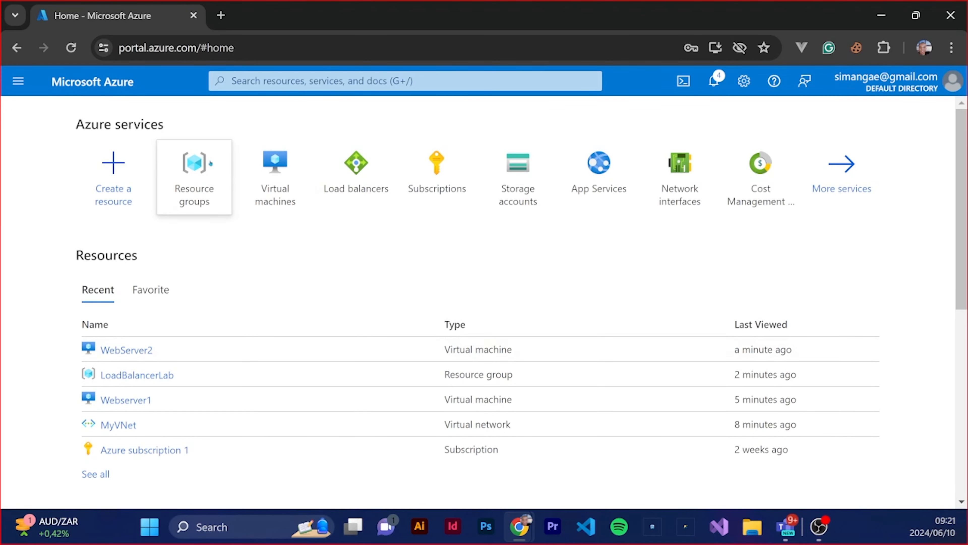
left_click(275, 172)
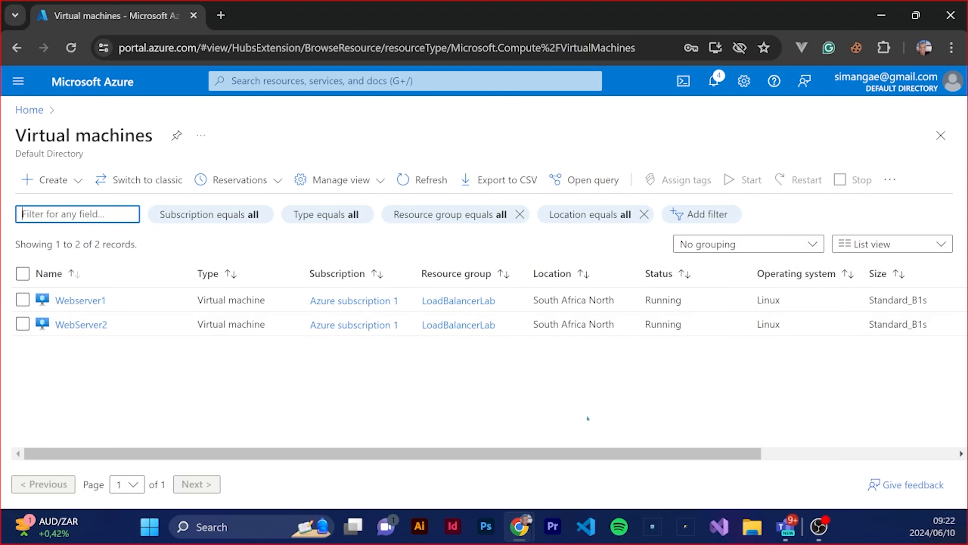
left_click(80, 300)
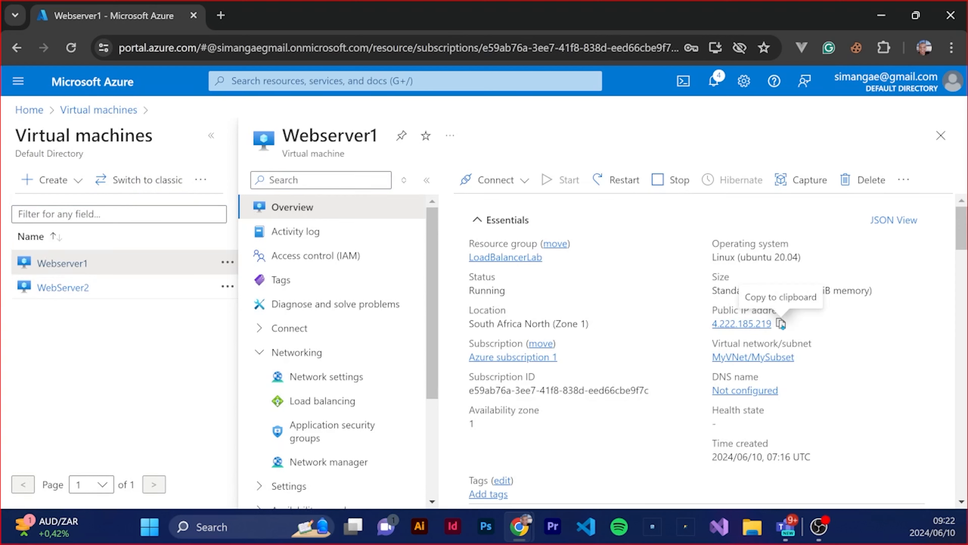
Copy Webserver1's public IP address and open a maximized Command Prompt as administrator
left_click(781, 324)
left_click(146, 527)
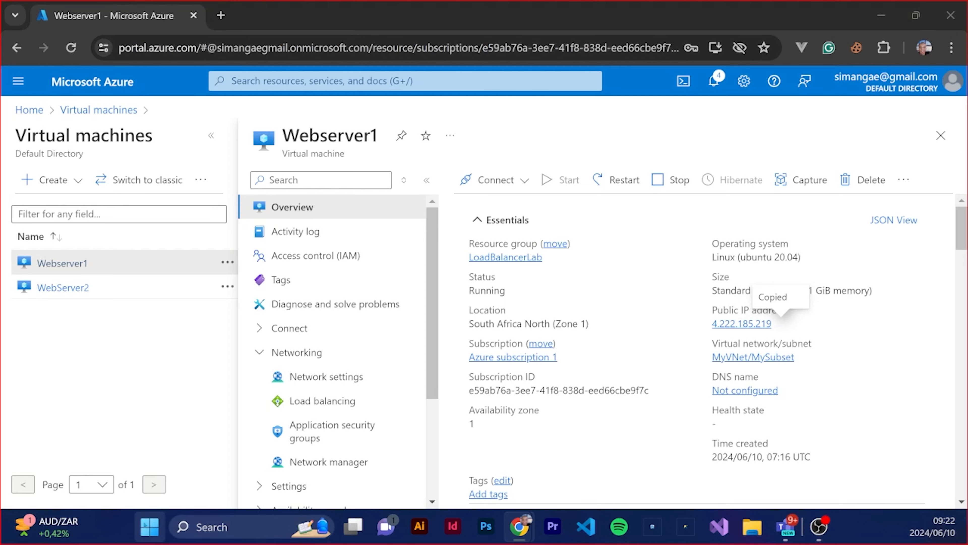
type("cmd")
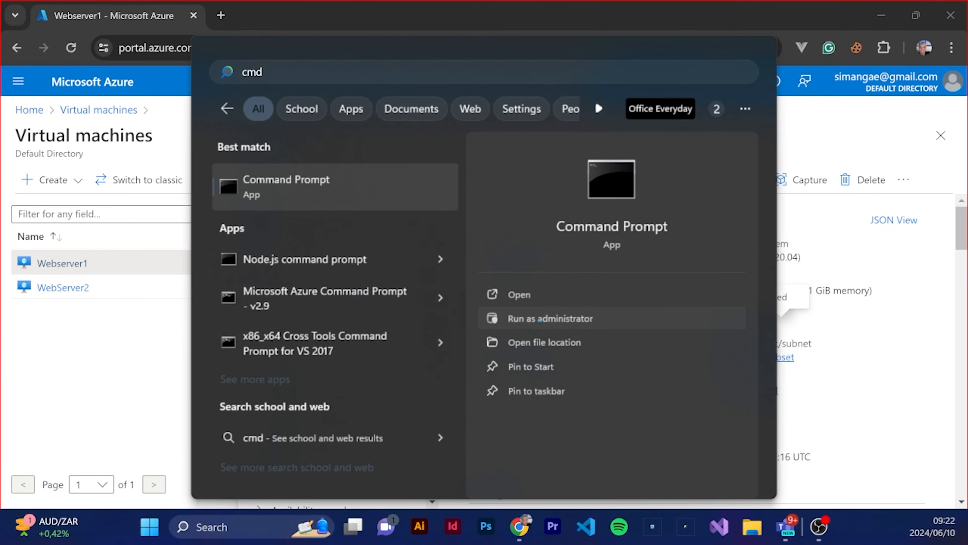
left_click(552, 320)
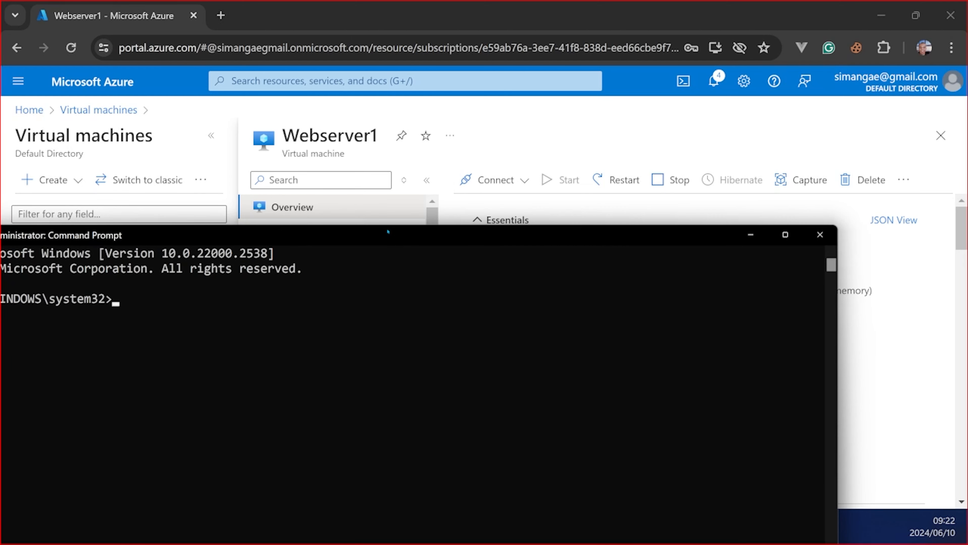
double_click(388, 231)
Connect over SSH to Webserver1 at the copied public IP with the administrator's username, accept the host key and enter the account password
type("s")
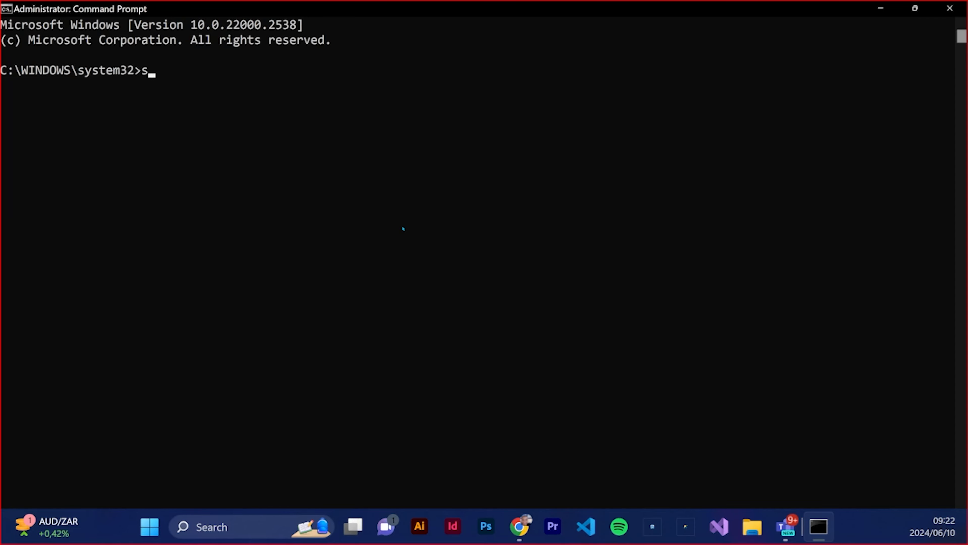
type("sh simanga@")
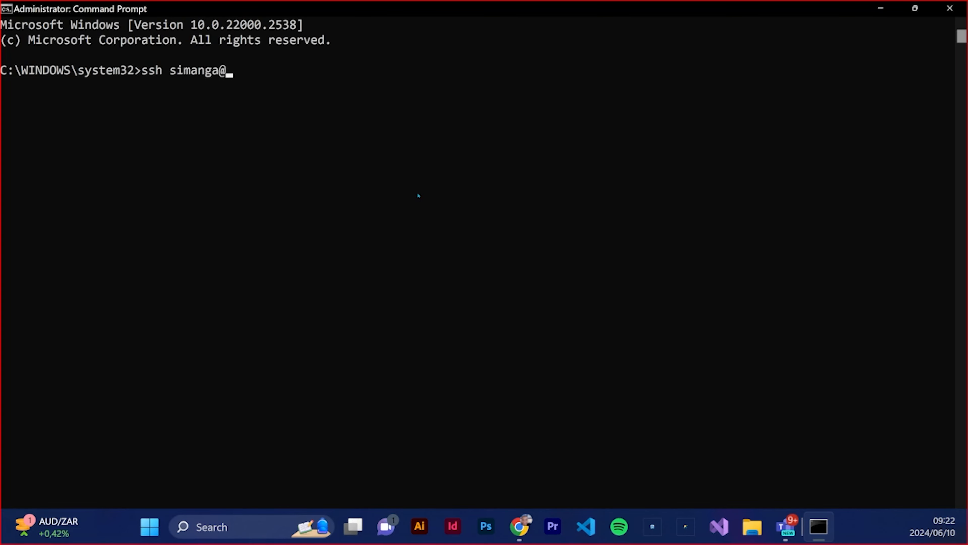
key("ctrl+v")
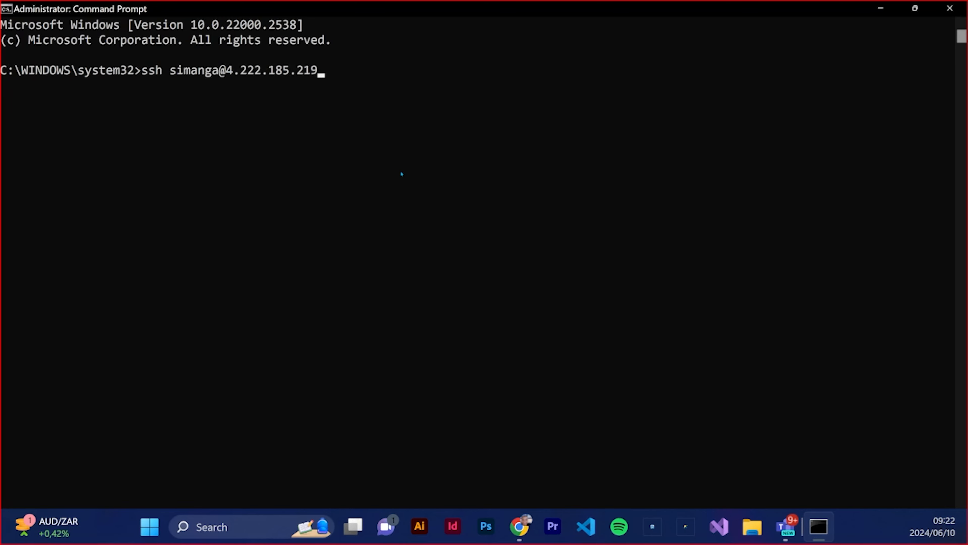
key("Return")
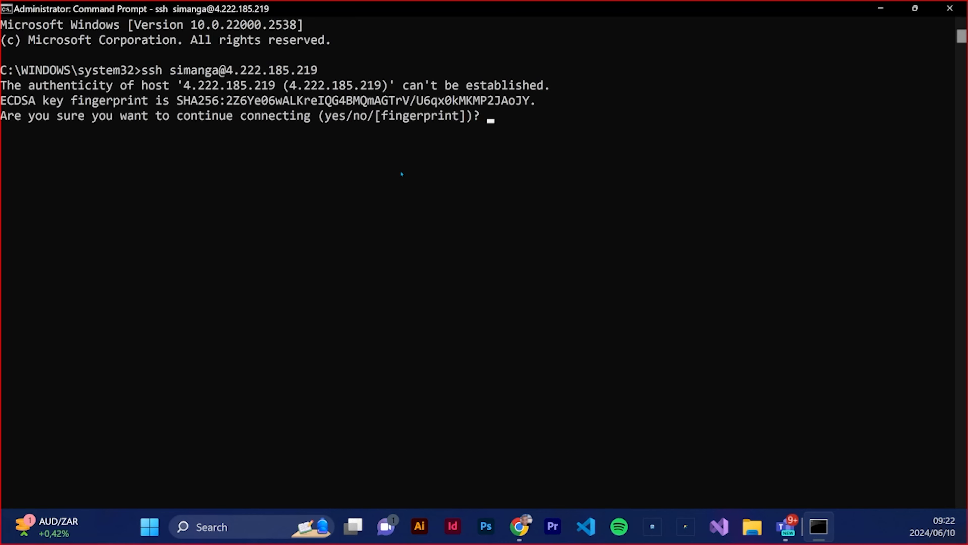
type("yes")
key("Return")
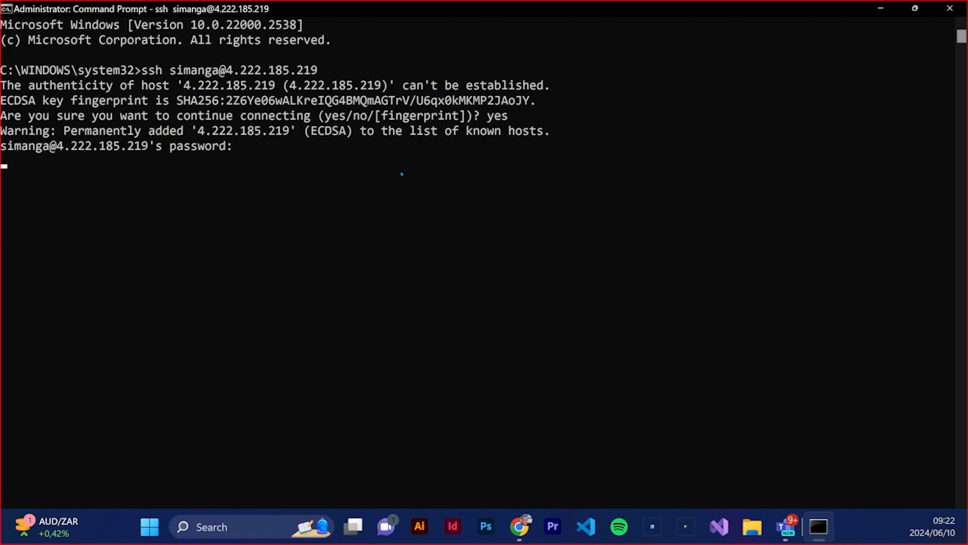
key("Return")
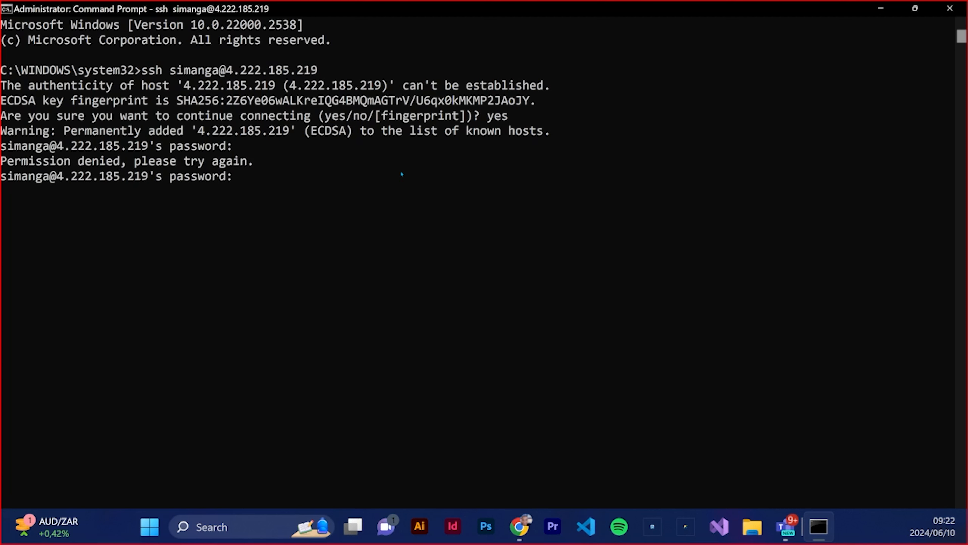
key("Return")
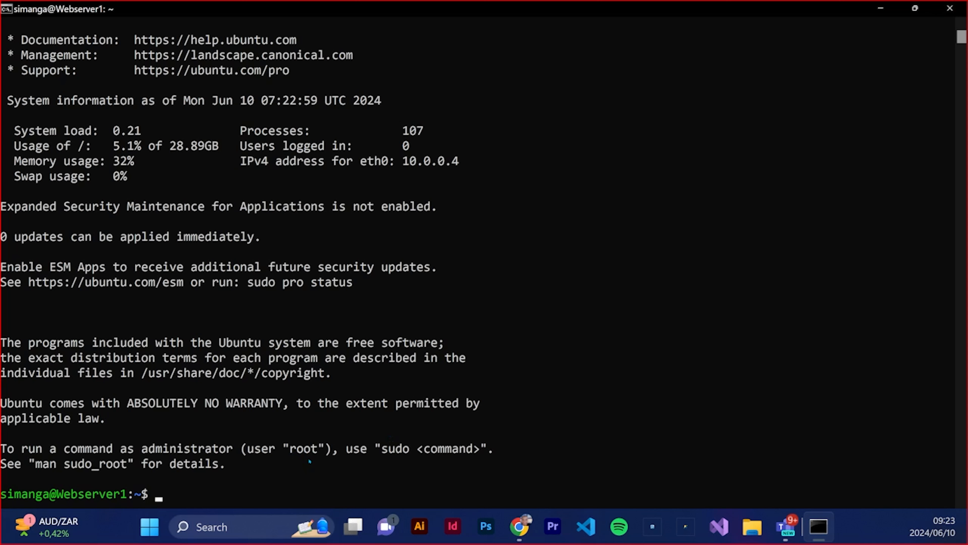
Update the package lists on Webserver1 with sudo apt update
type("sudo apt update")
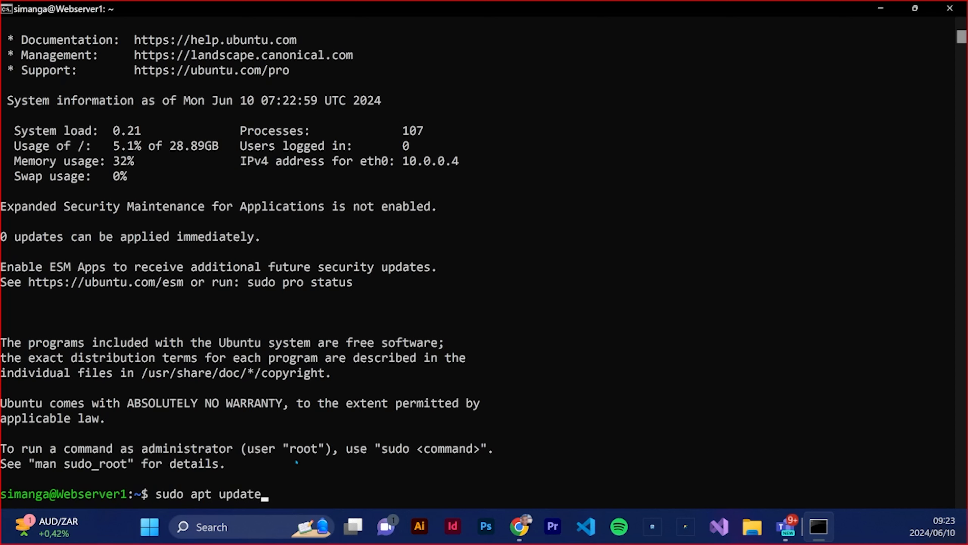
key("Return")
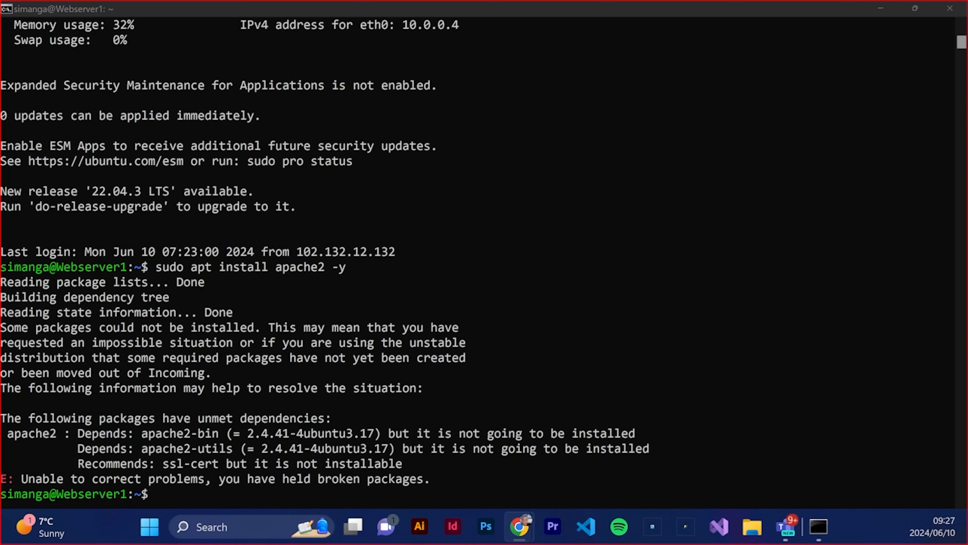
Try to install a package with sudo apt install ngix -y
left_click(190, 498)
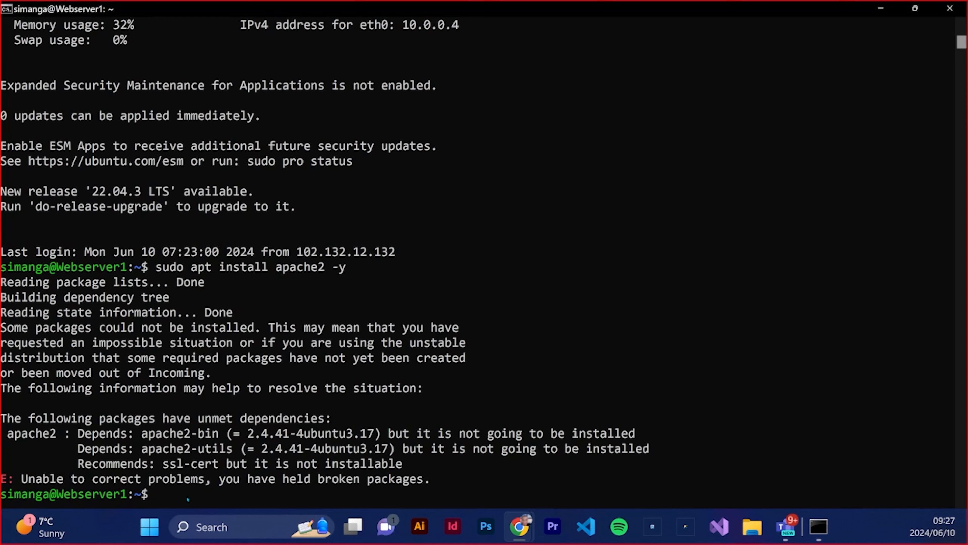
type("su")
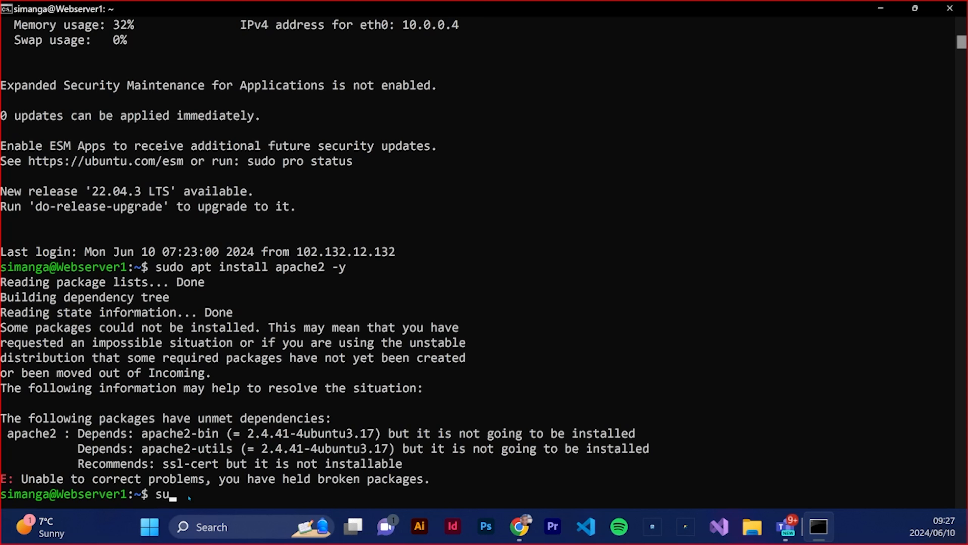
type("do apt install")
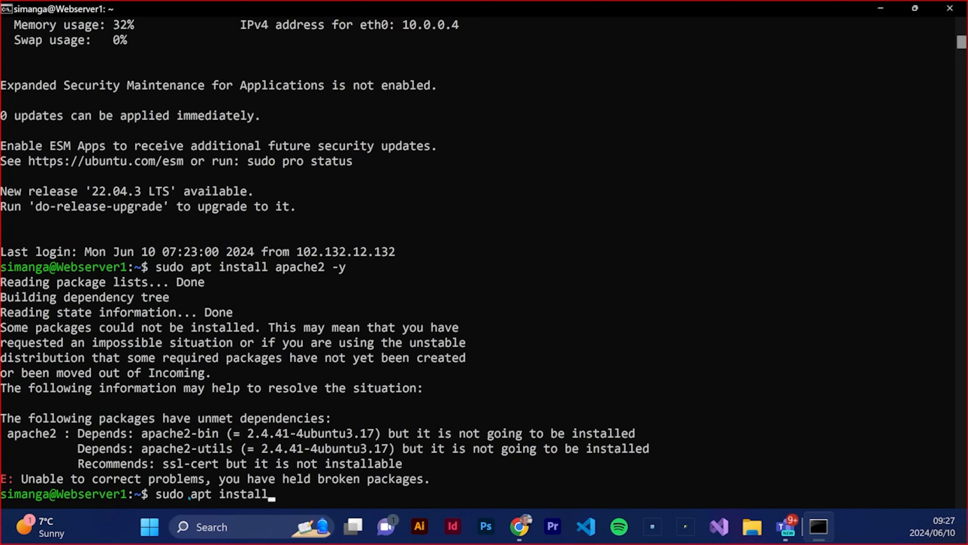
type(" ngix -y")
key("Return")
Correct the package name in the previous command and run sudo apt install nginx -y
key("Up")
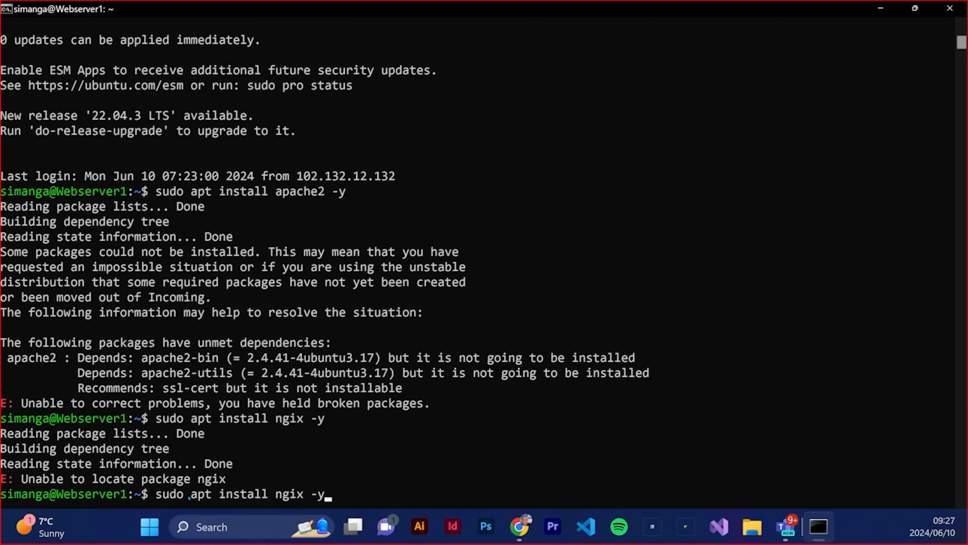
key("Left")
key("Left")
key("Left")
key("Left")
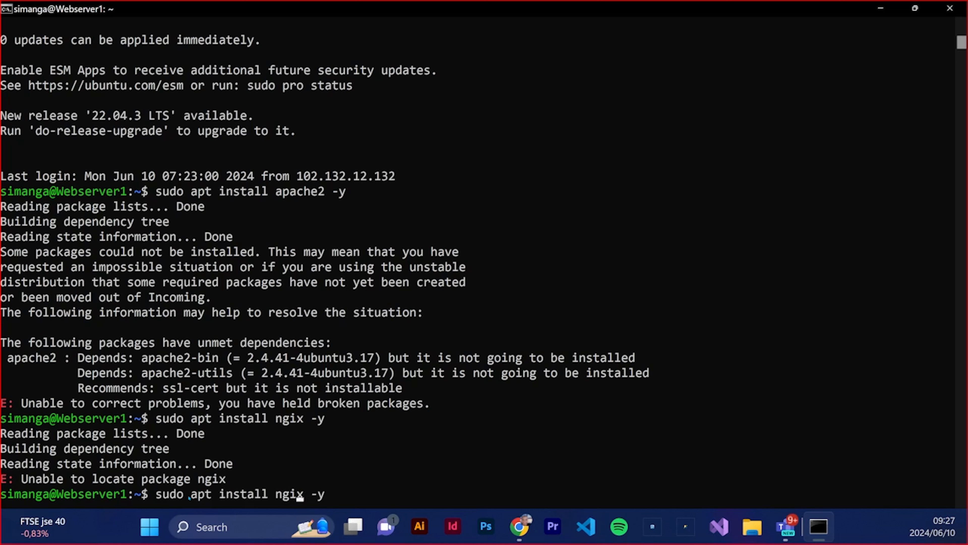
key("Left")
key("Right")
type("n")
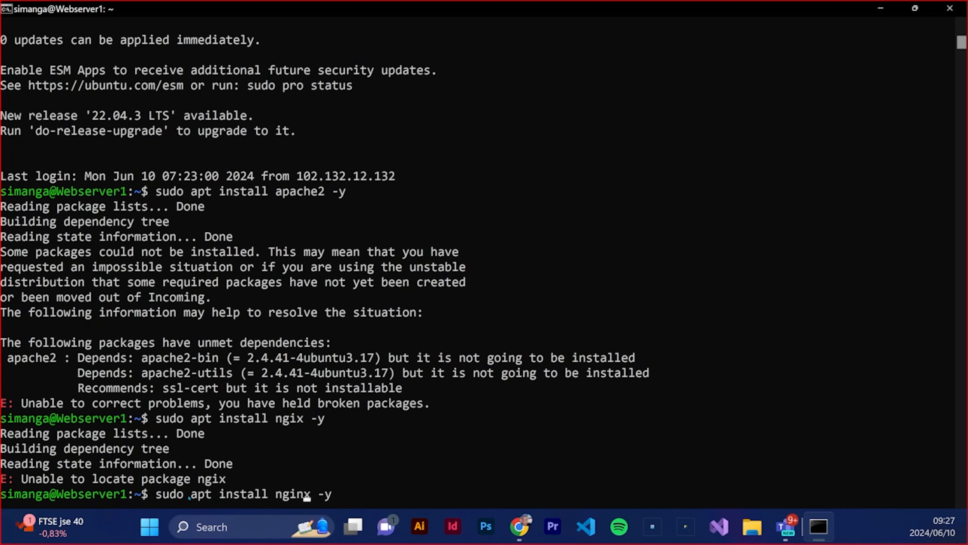
key("Return")
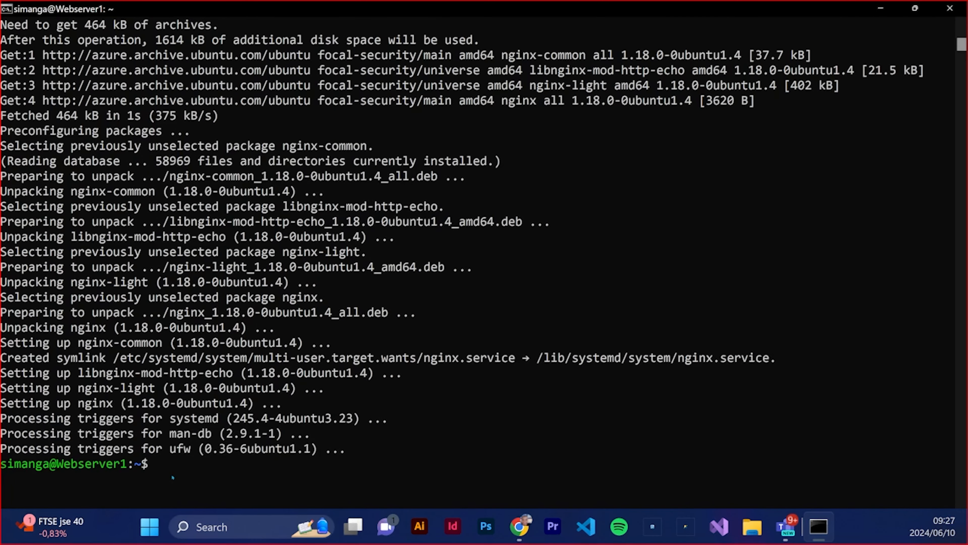
Enable the nginx service at startup with sudo systemctl enable nginx
left_click(173, 478)
type("sudo systemc")
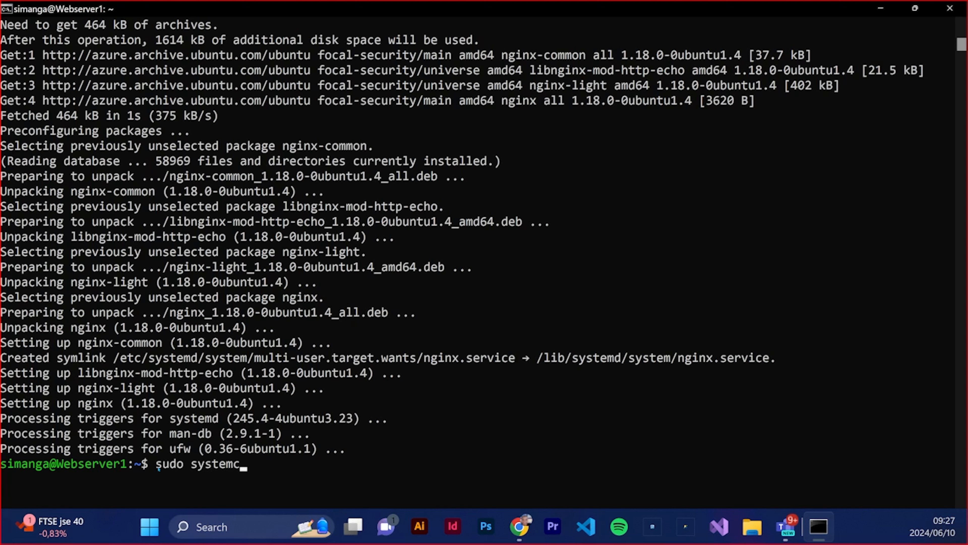
type("t")
type("l sta")
key("BackSpace")
key("BackSpace")
key("BackSpace")
type("enable ngi")
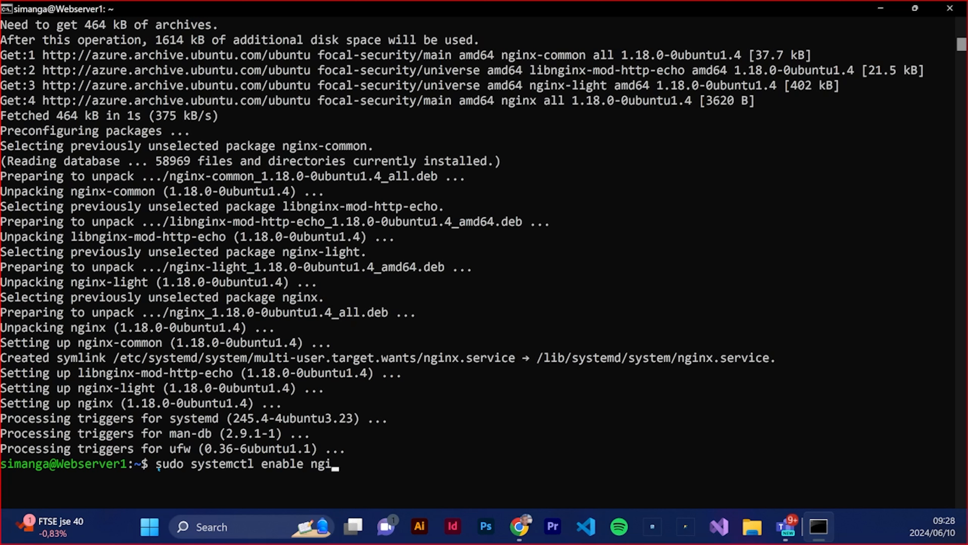
type("nx")
key("Return")
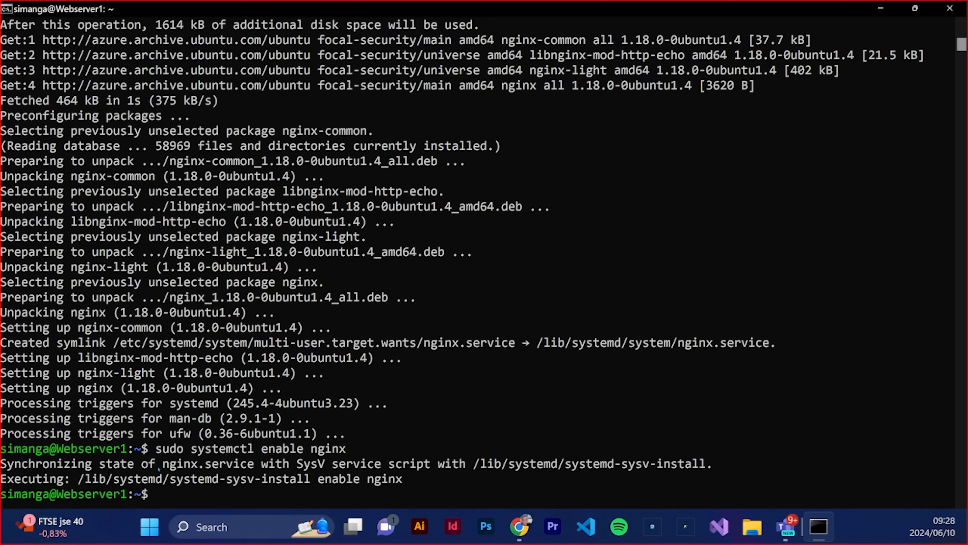
Check the nginx service with sudo systemctl status nginx
type("sudo")
type("systemctl")
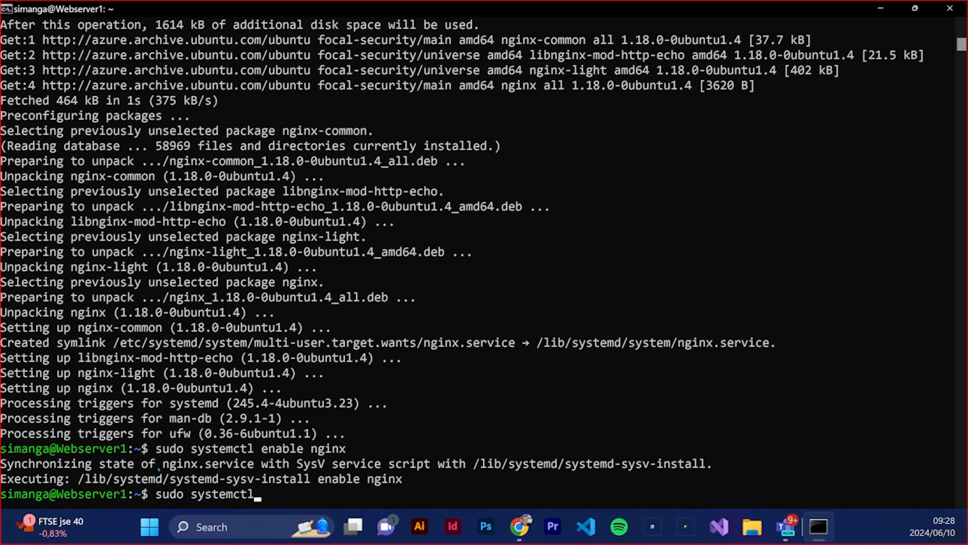
type(" status ngi")
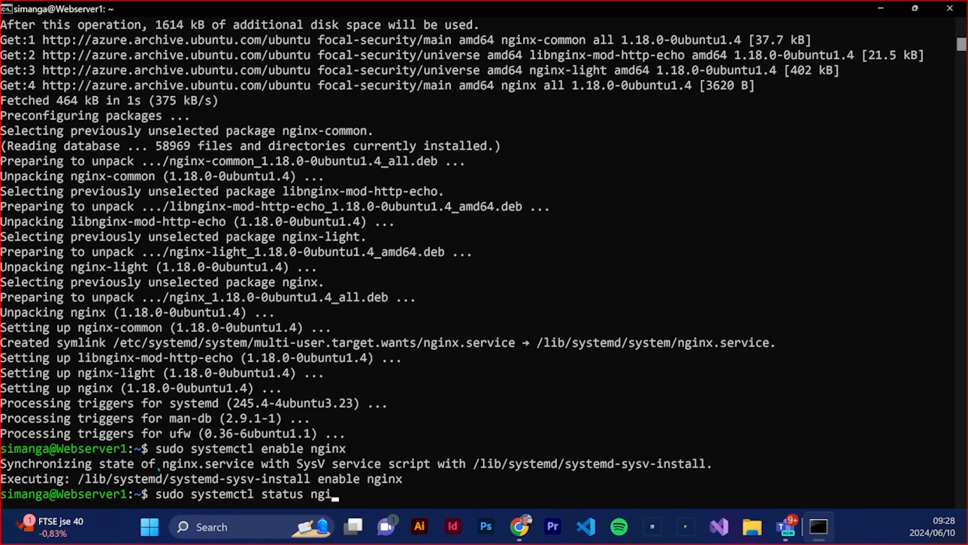
type("nx")
key("Return")
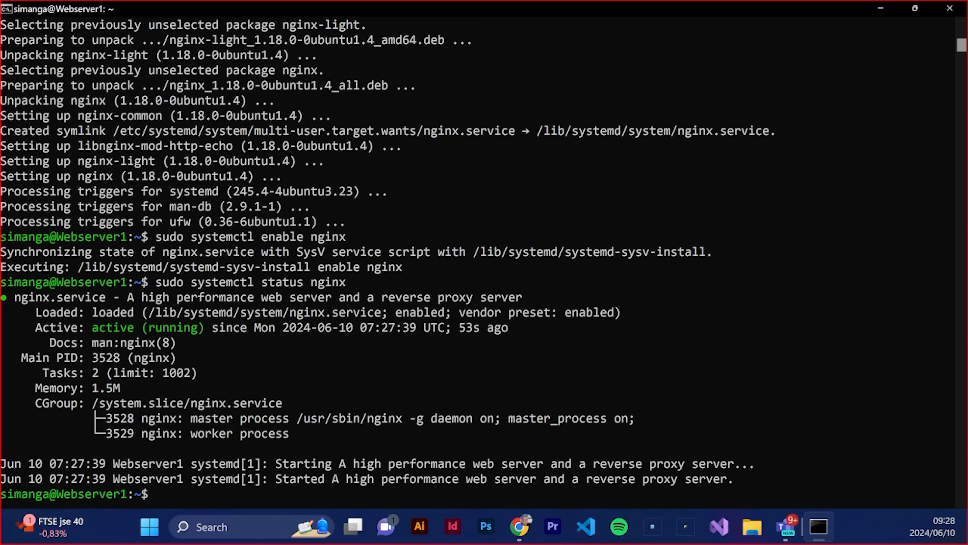
Begin an echo command in the Webserver1 terminal with the quoted HTML heading <h1>Welcome to VM1</h1>
key("alt+Tab")
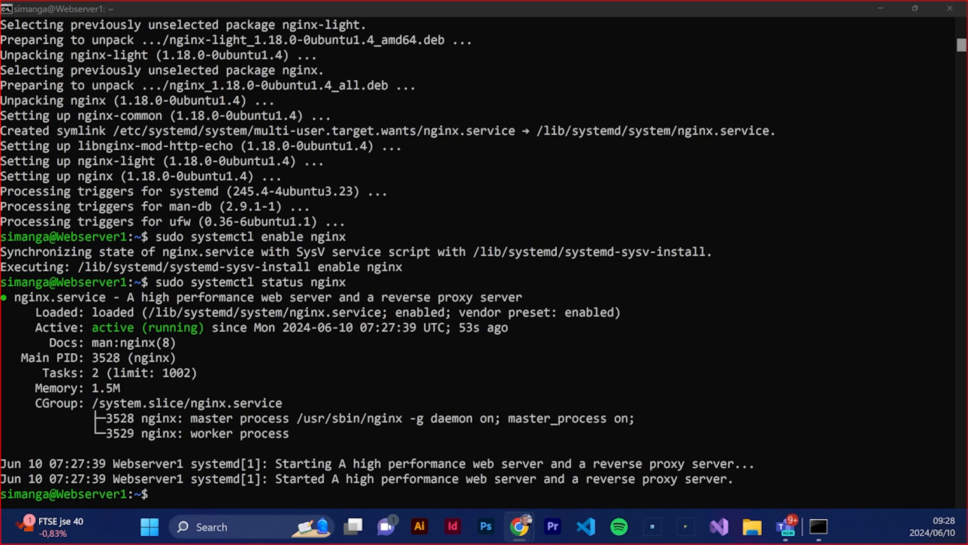
left_click(193, 500)
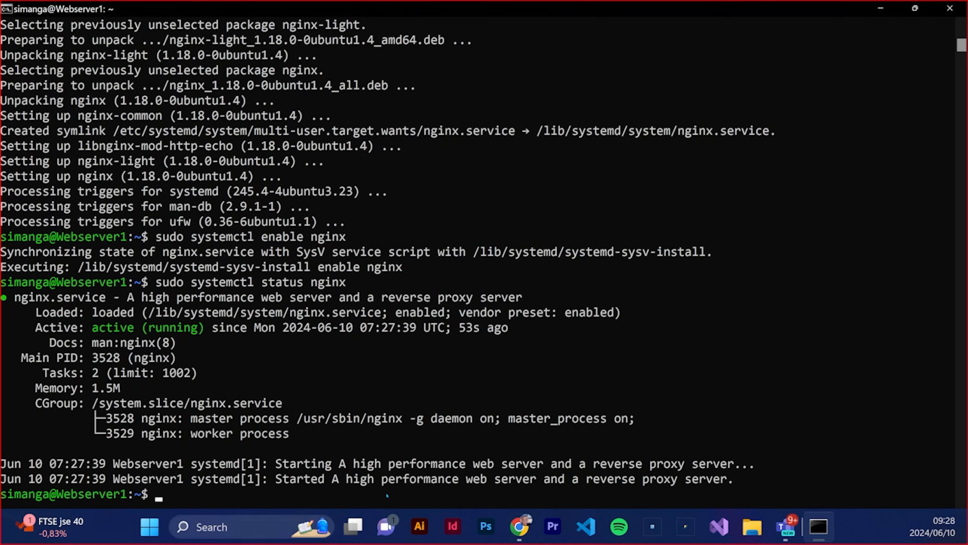
type("echo \"<h1>W")
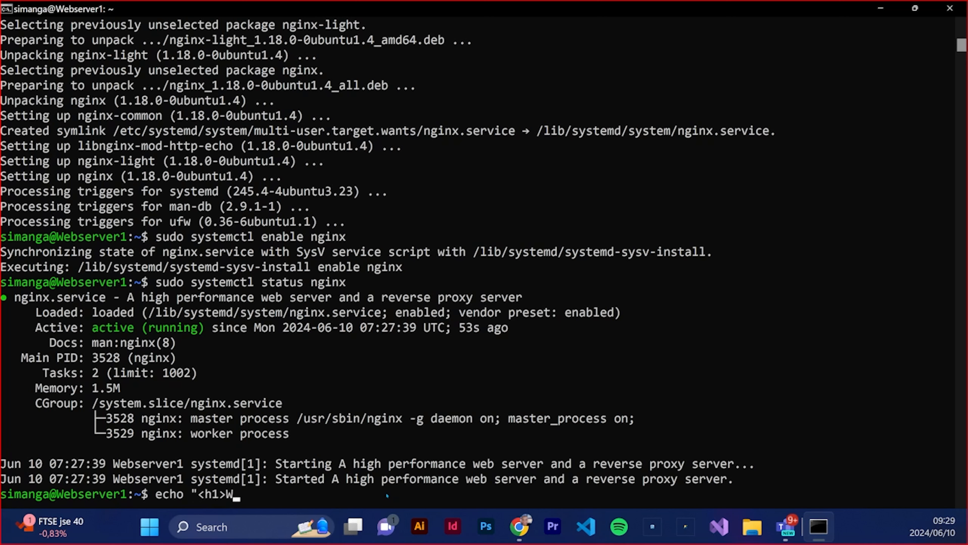
type("elcome to VM")
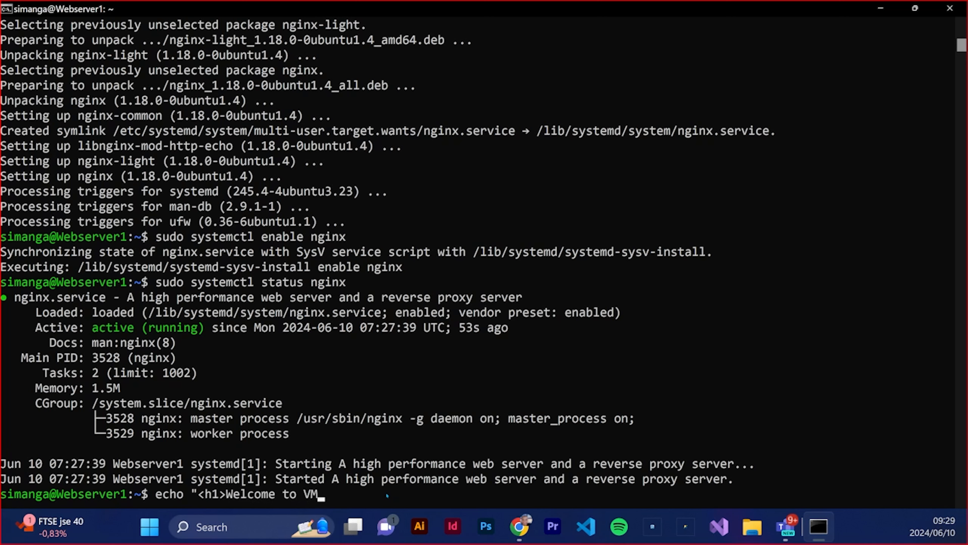
type("1\"")
key("BackSpace")
type("</h1><p>T")
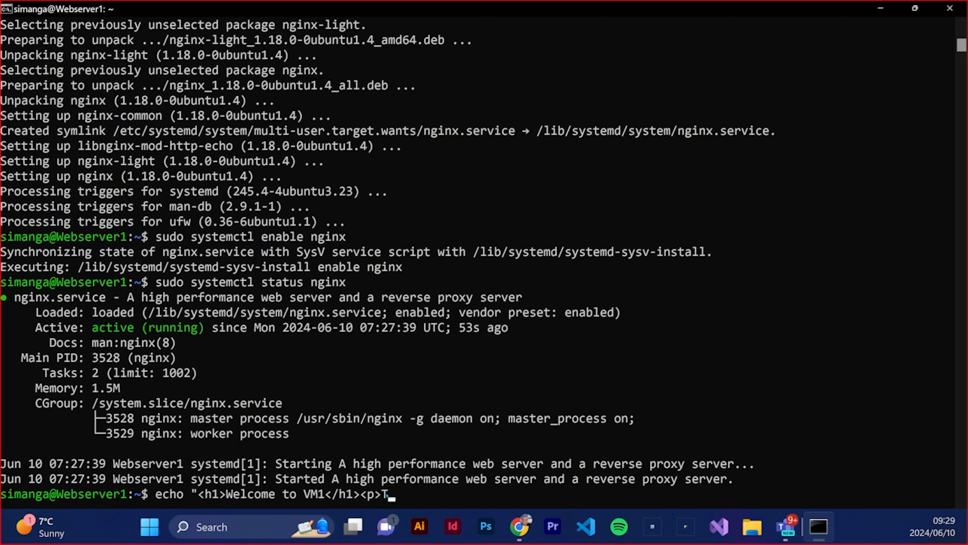
type("his is a test page")
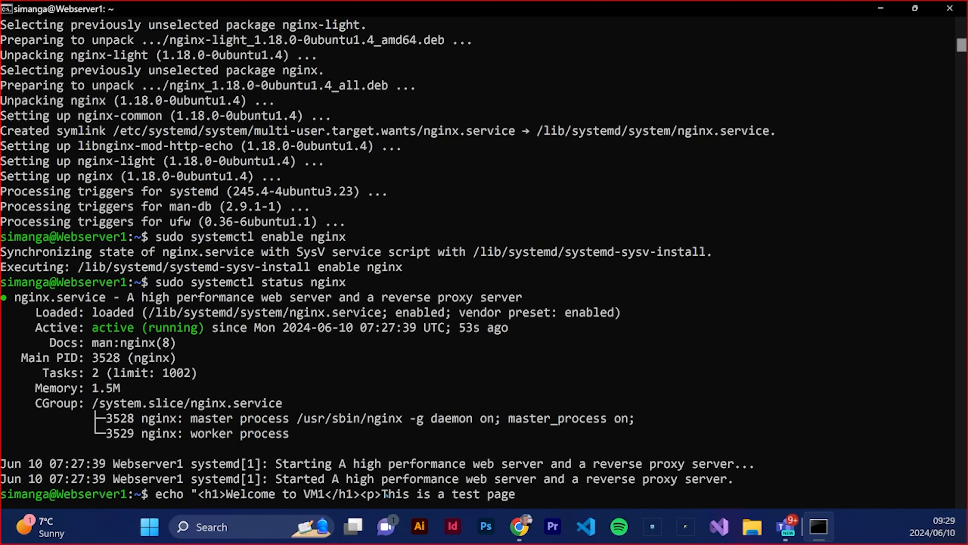
Append the paragraph <p>This is a test page</p> to the HTML in the echo command
key("BackSpace")
type("</p>")
Switch to the Azure portal, open Webserver1's network settings and review the inbound port rules of Webserver1-nsg
left_click(318, 377)
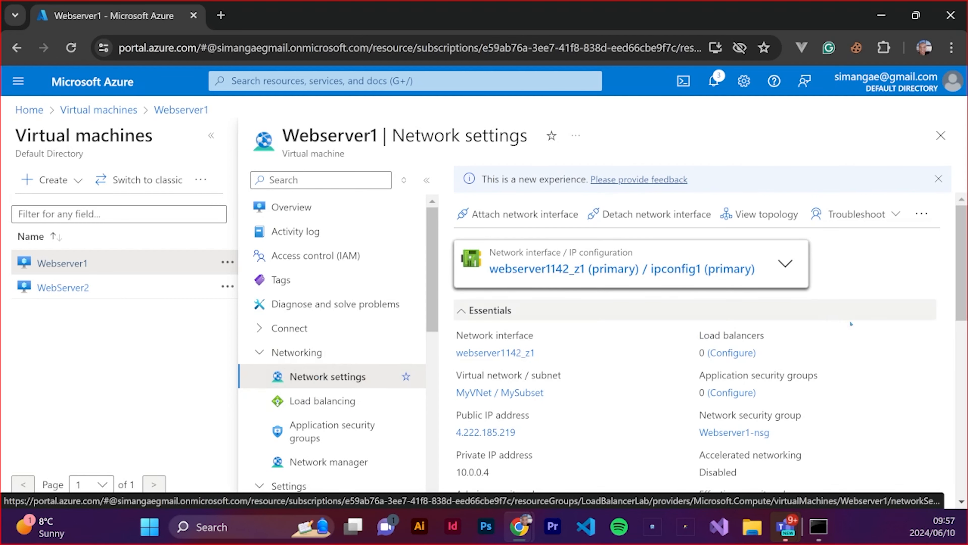
scroll(875, 374, "down", 5)
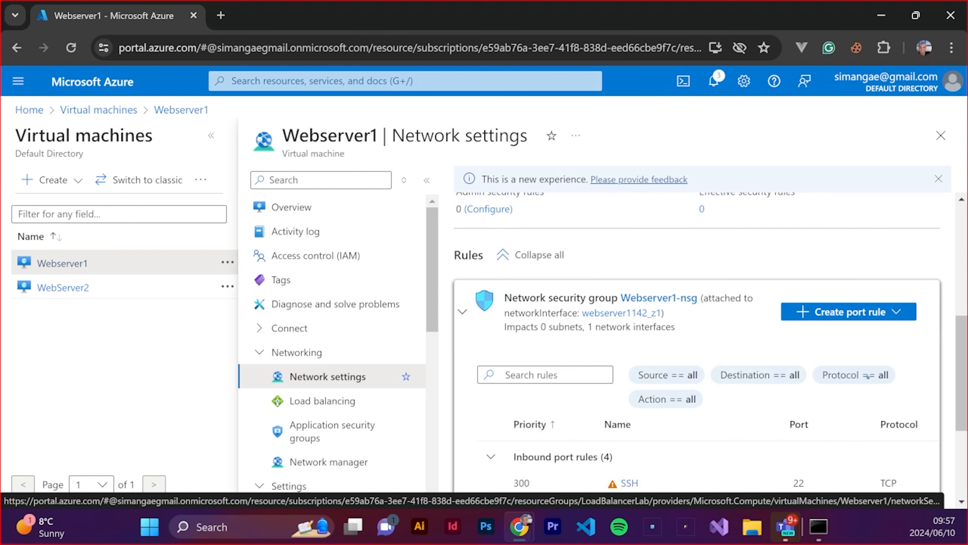
scroll(697, 370, "down", 3)
scroll(709, 369, "up", 3)
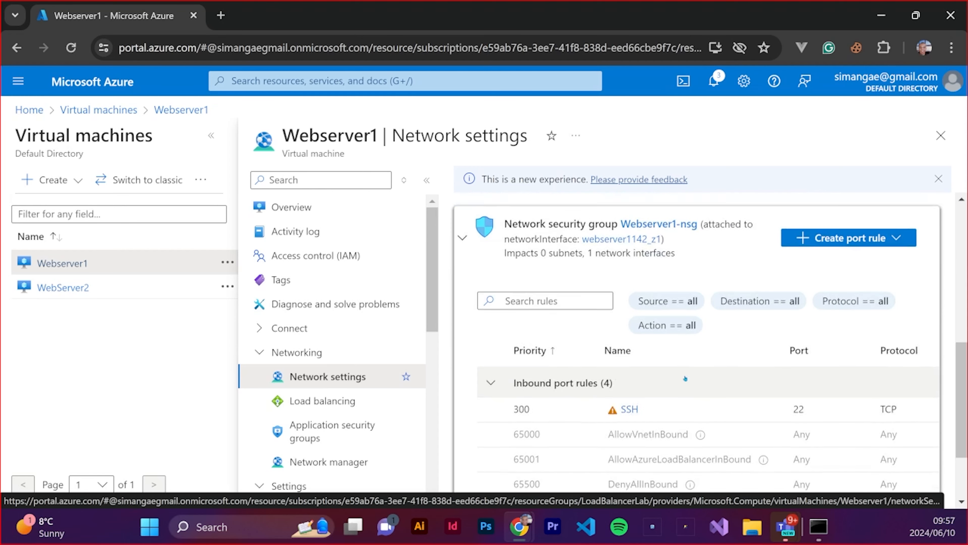
scroll(843, 323, "down", 2)
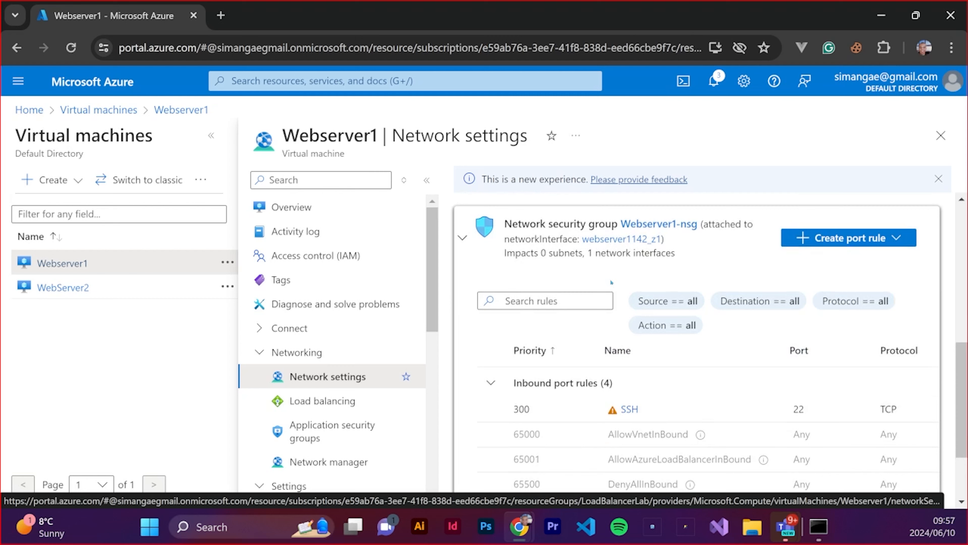
Add an inbound port rule to Webserver1-nsg that allows the HTTP service from any source, with priority 310
scroll(495, 309, "up", 2)
scroll(711, 246, "down", 2)
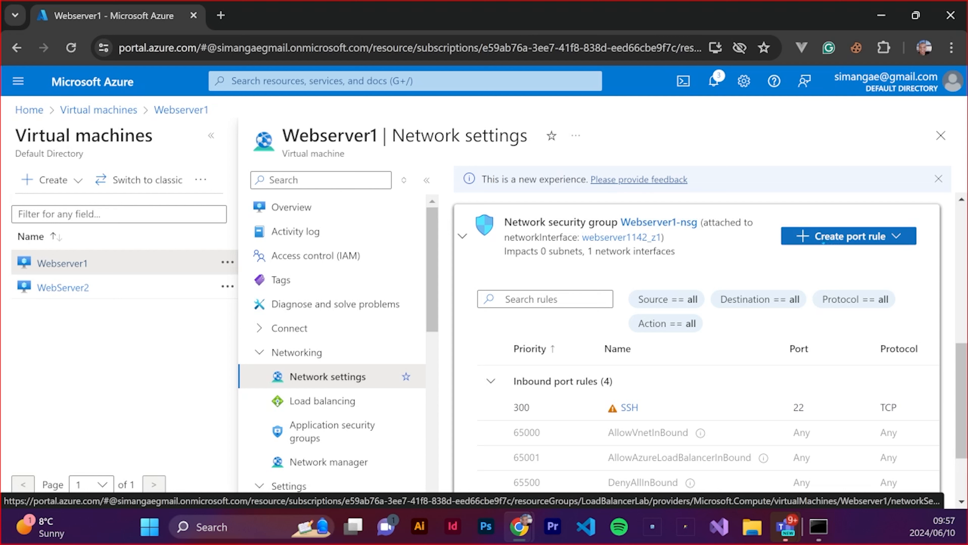
left_click(824, 240)
left_click(826, 258)
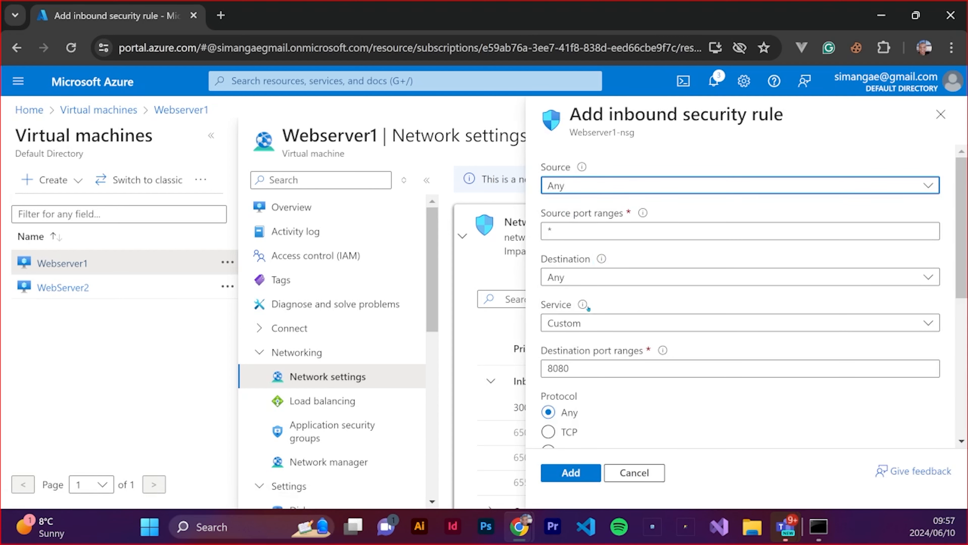
left_click(613, 327)
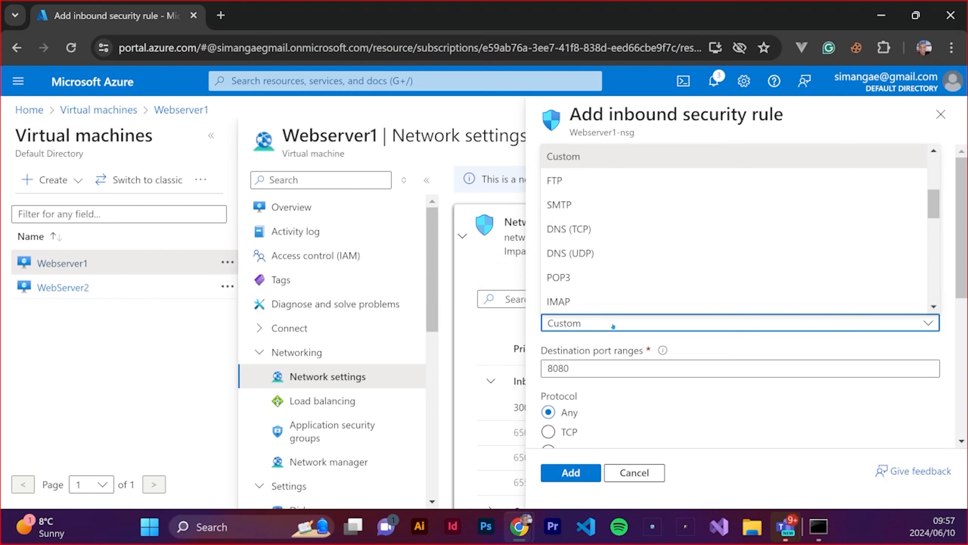
scroll(579, 244, "down", 3)
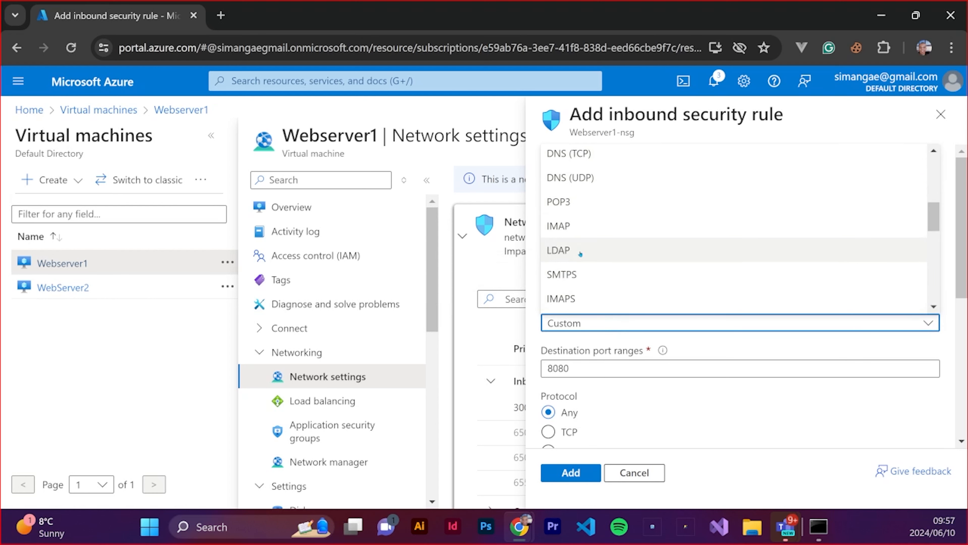
scroll(580, 259, "down", 6)
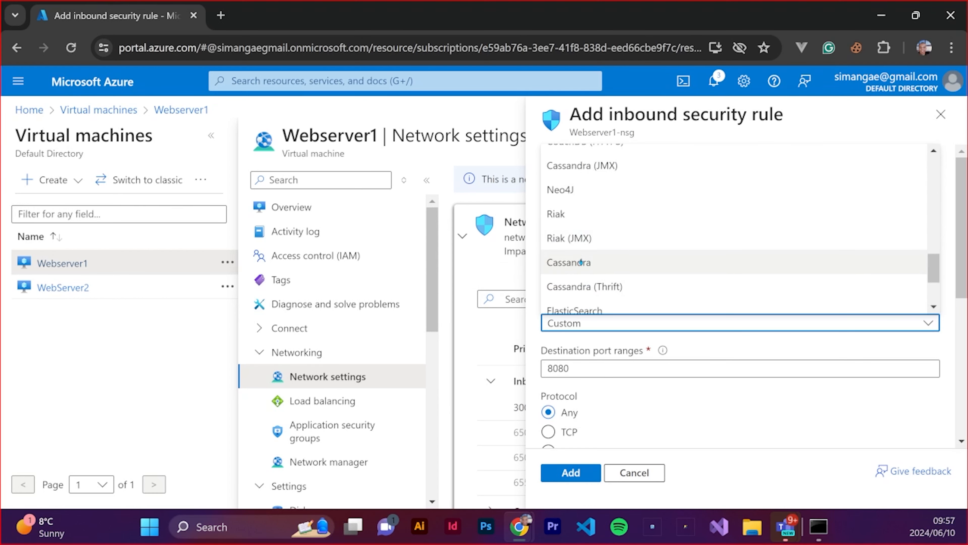
scroll(715, 383, "down", 5)
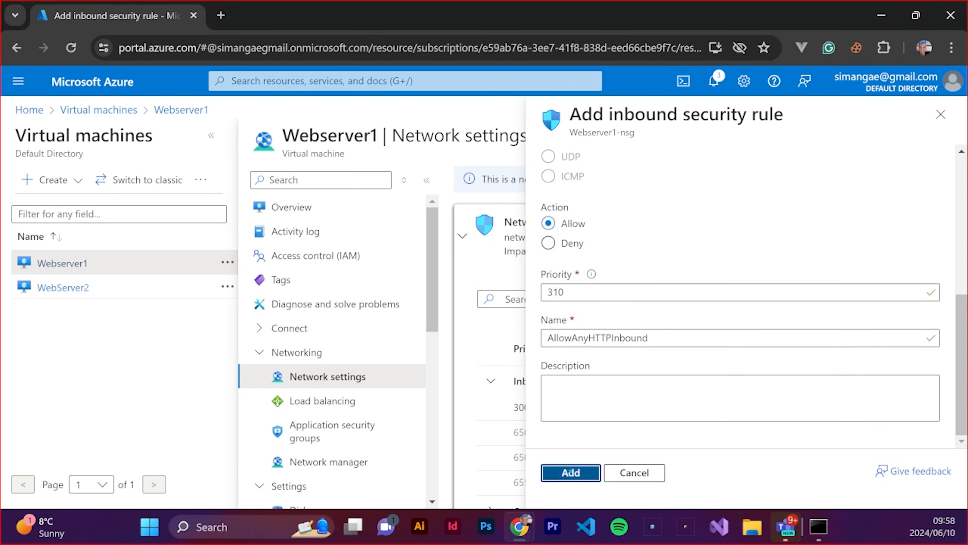
left_click(571, 473)
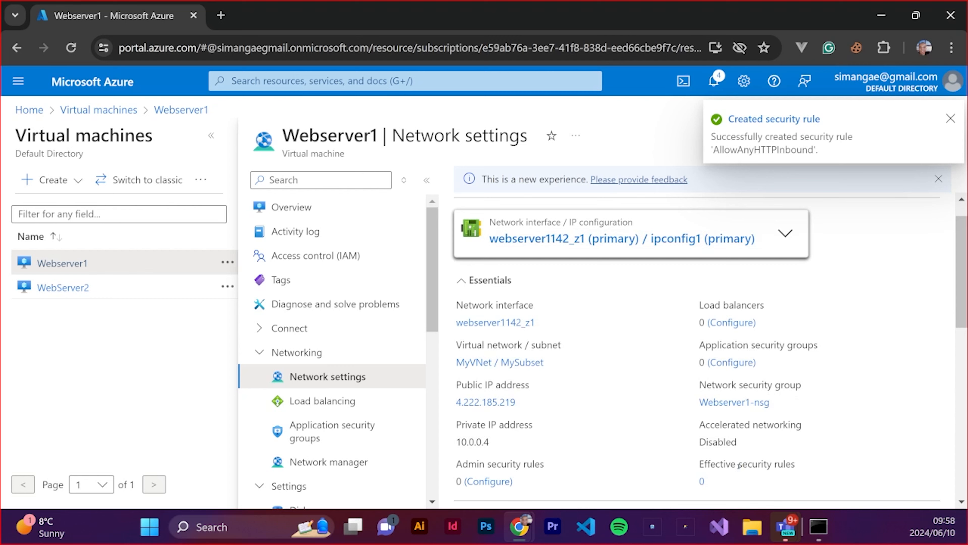
Review Webserver1's updated inbound port rules and copy the virtual machine's public IP address from its overview
scroll(846, 431, "down", 5)
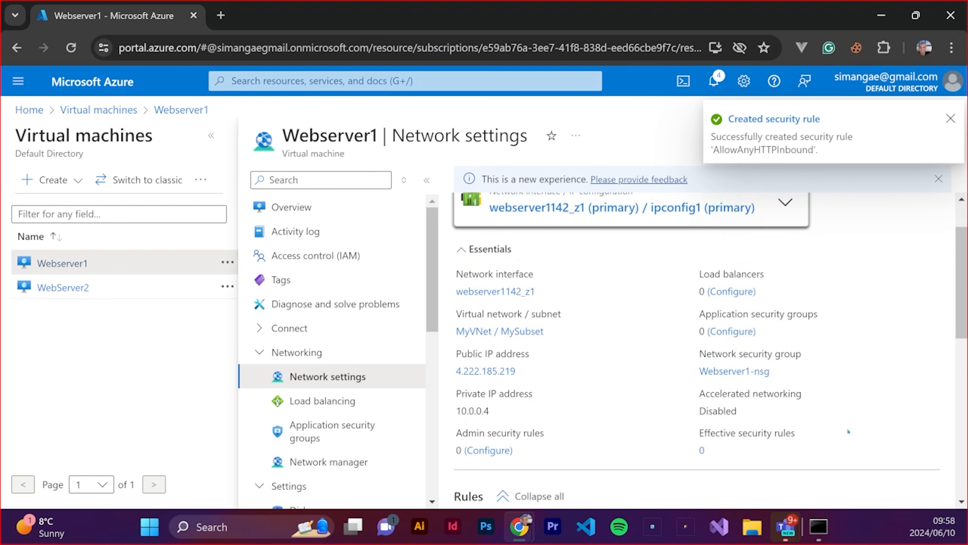
scroll(847, 430, "down", 4)
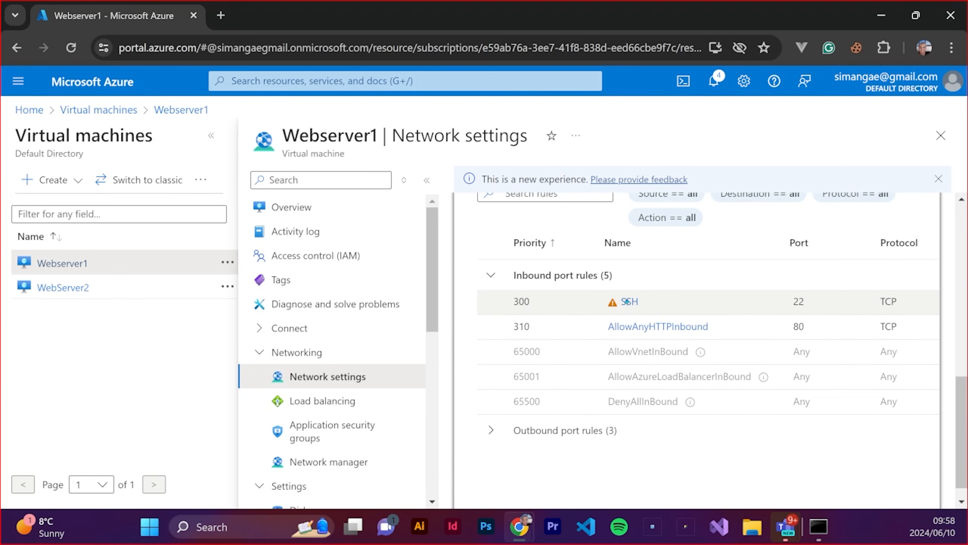
scroll(598, 352, "up", 9)
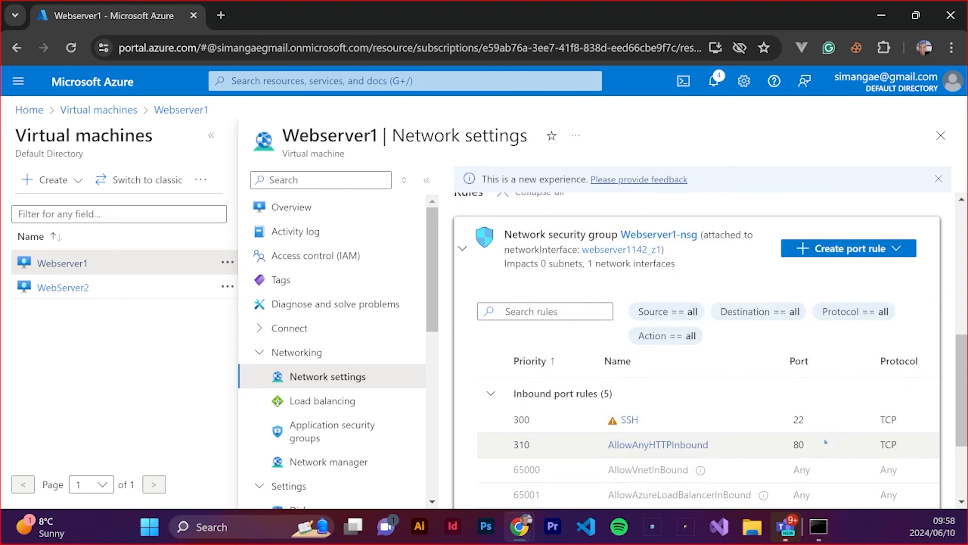
scroll(598, 352, "up", 1)
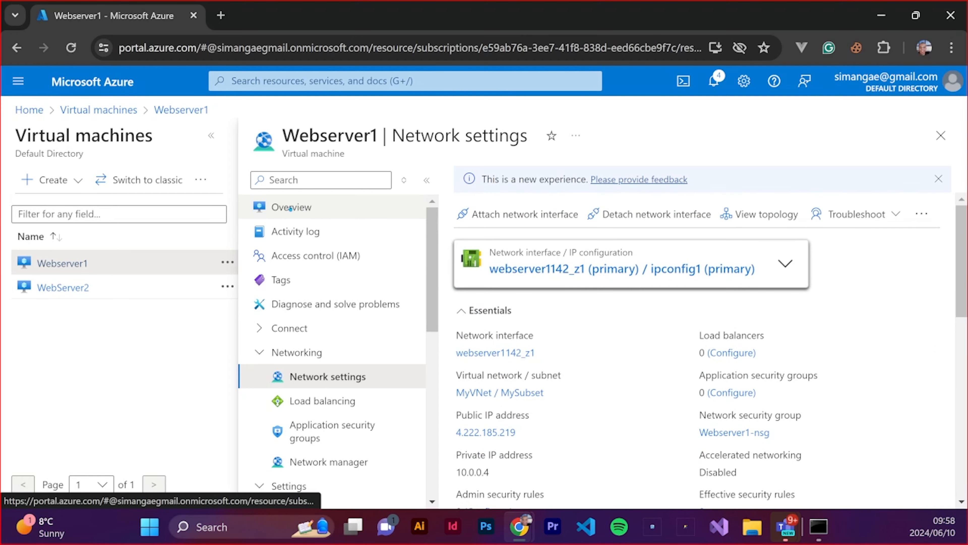
left_click(291, 207)
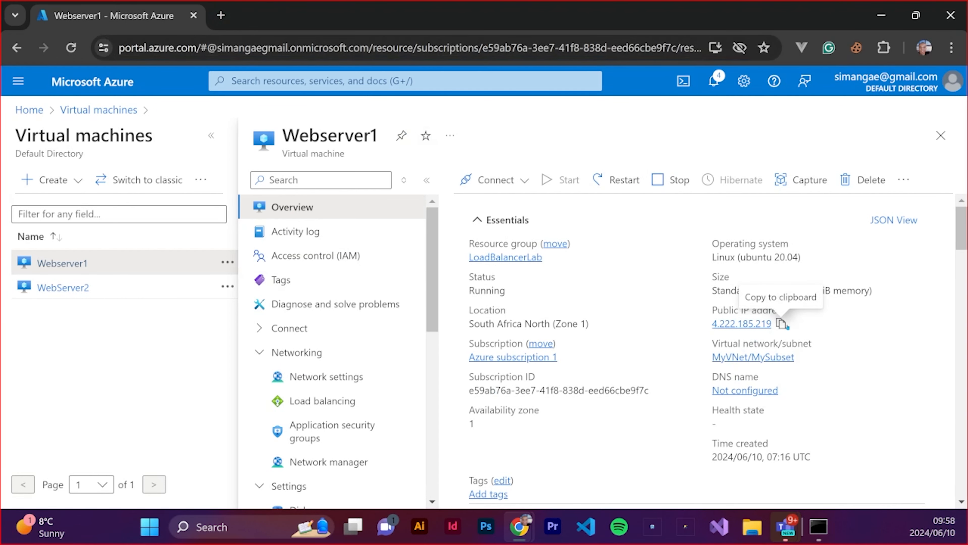
left_click(786, 326)
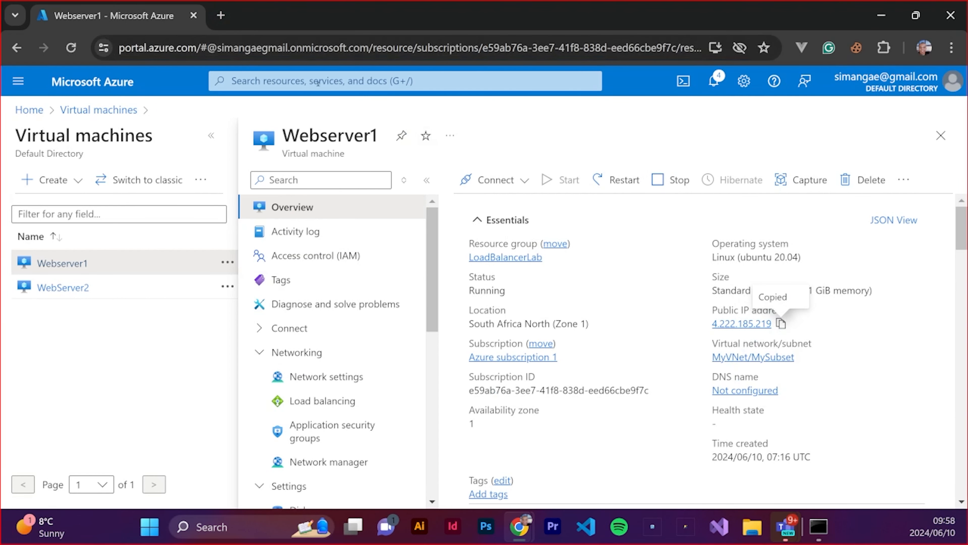
Open Webserver1's public IP address 4.222.185.219 in a new browser tab
left_click(221, 15)
type("h")
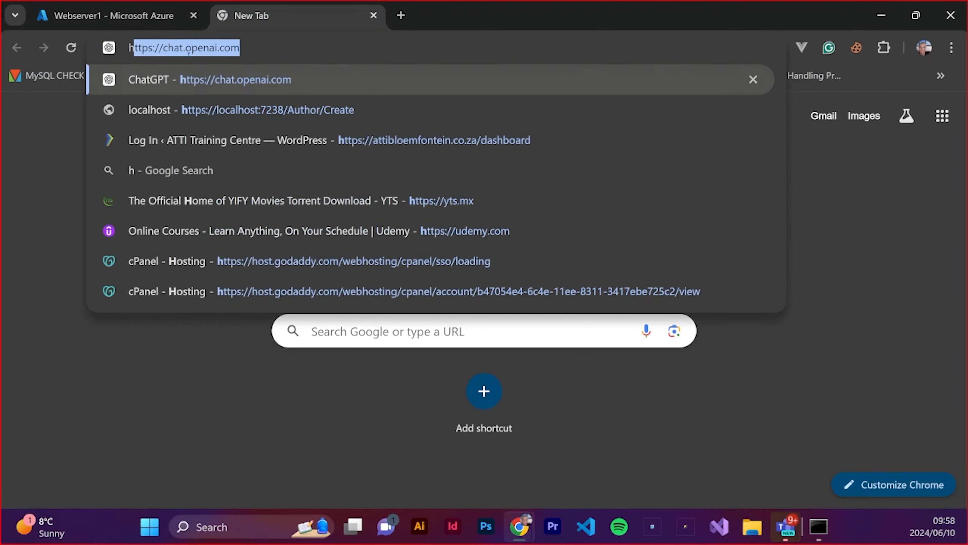
type("tt")
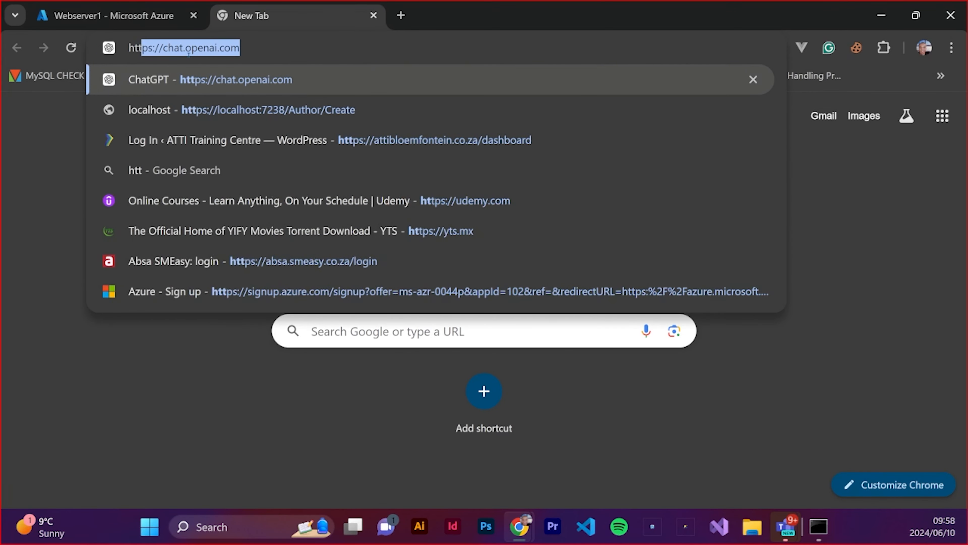
type("p:")
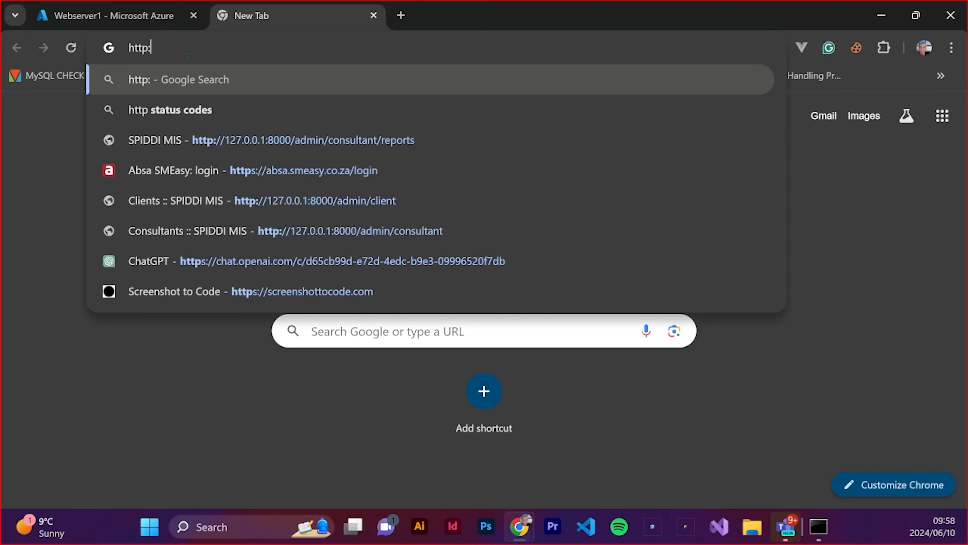
right_click(173, 49)
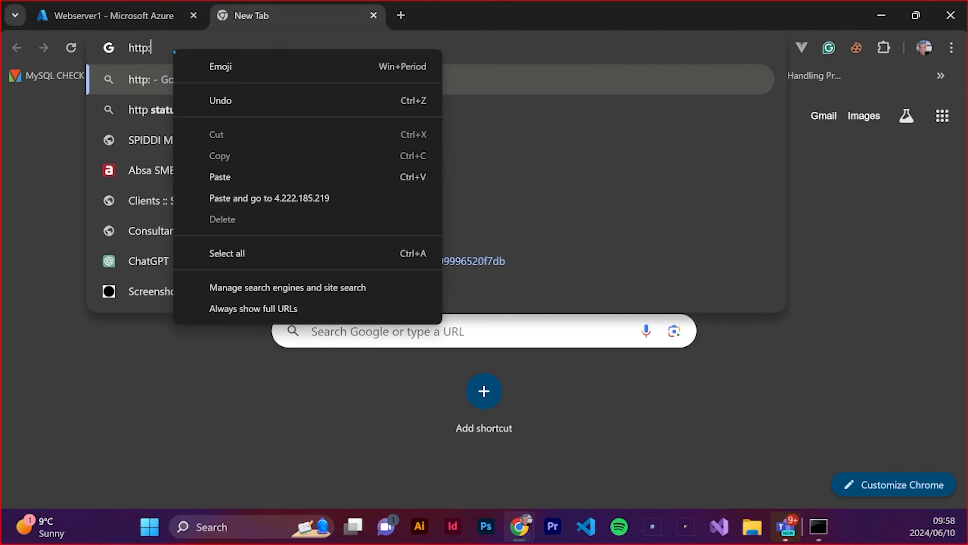
left_click(270, 198)
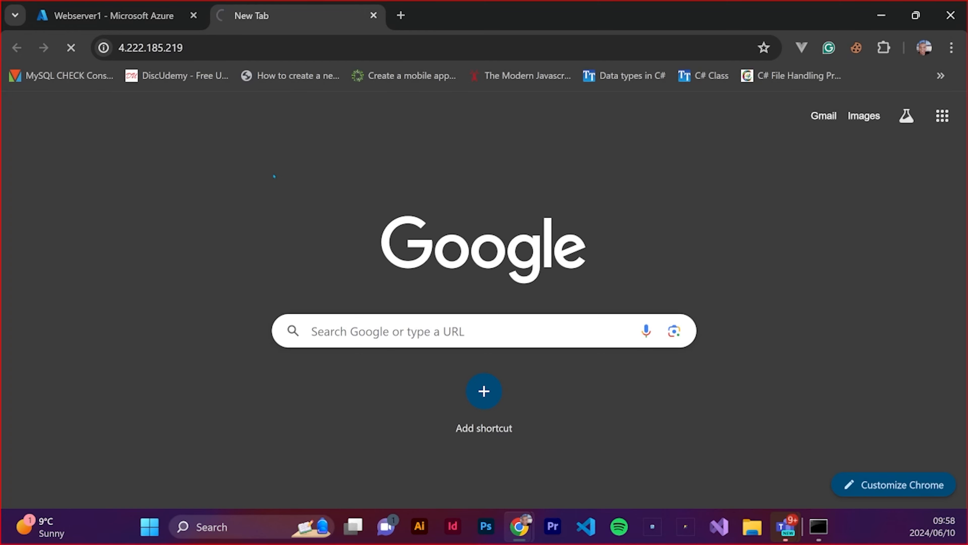
Restart the Webserver1 virtual machine from its overview in the Azure portal and check the tab with its web page
left_click(110, 15)
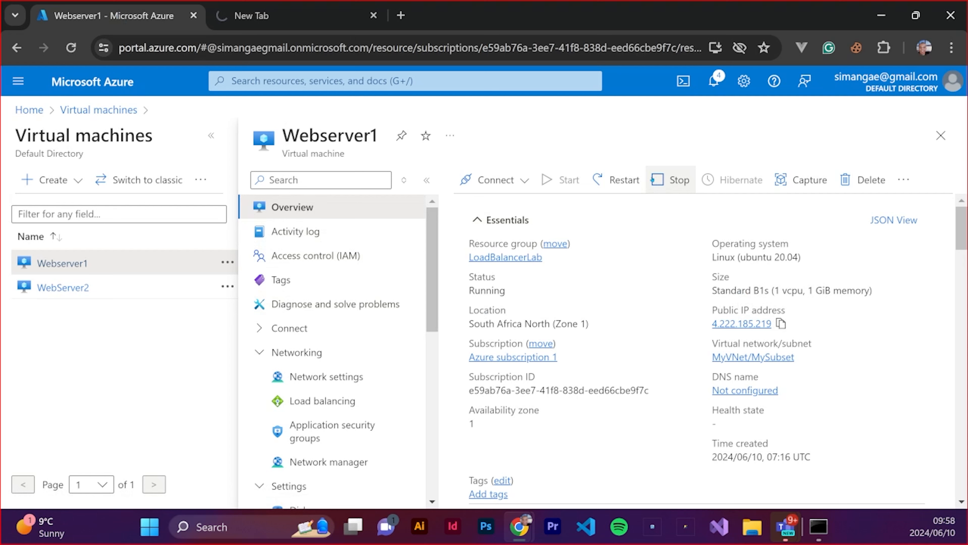
left_click(612, 184)
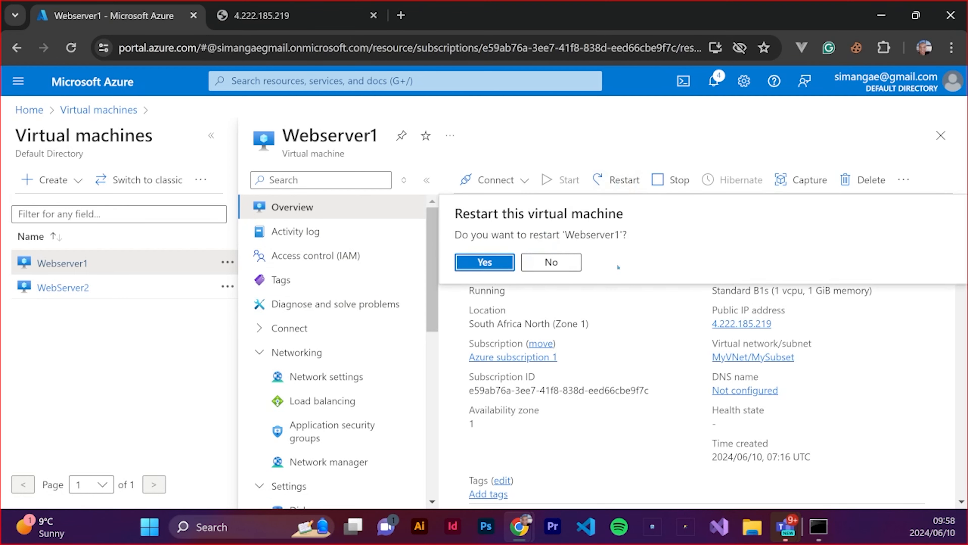
left_click(468, 261)
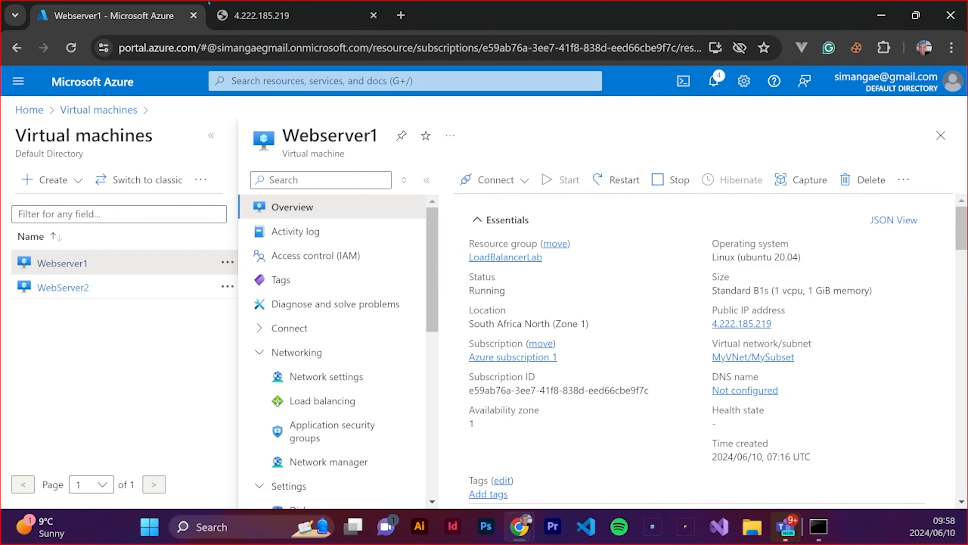
left_click(262, 16)
left_click(130, 5)
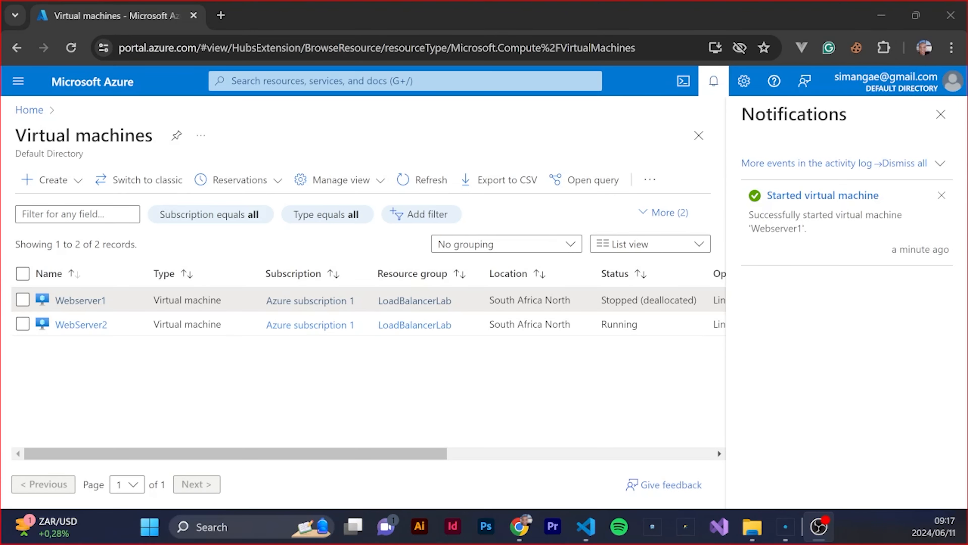
Open the WebServer2 virtual machine, dismiss the notifications, and go through its network settings to the WebServer2-nsg network security group
key("alt+Tab")
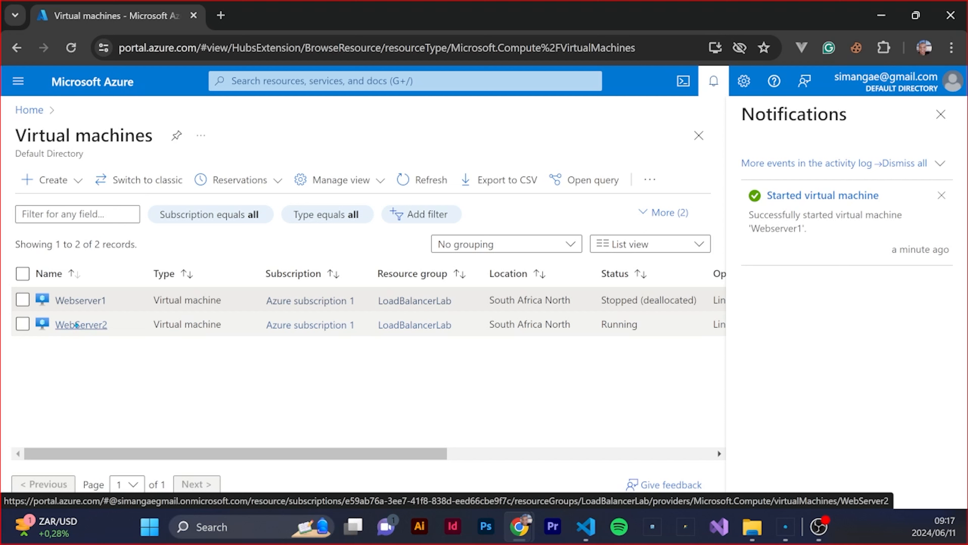
left_click(81, 325)
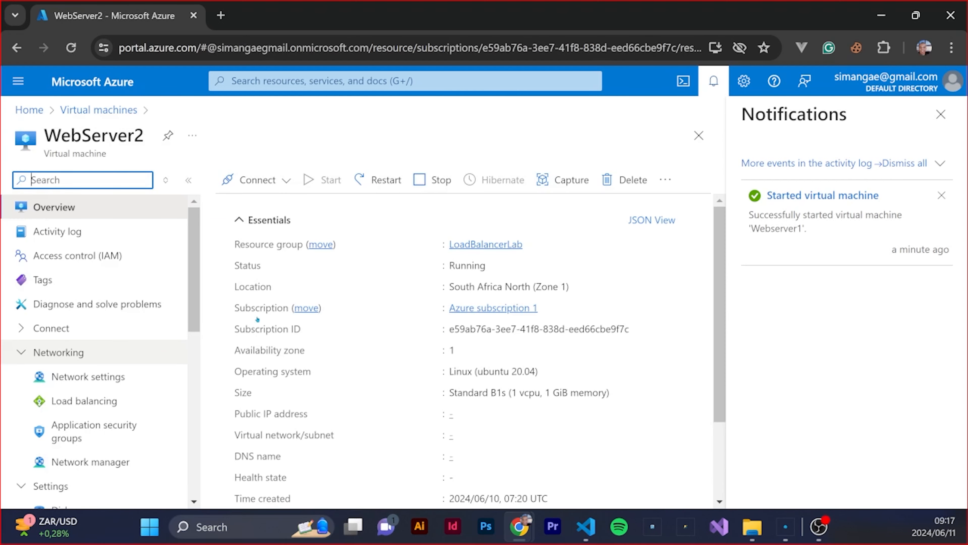
left_click(941, 114)
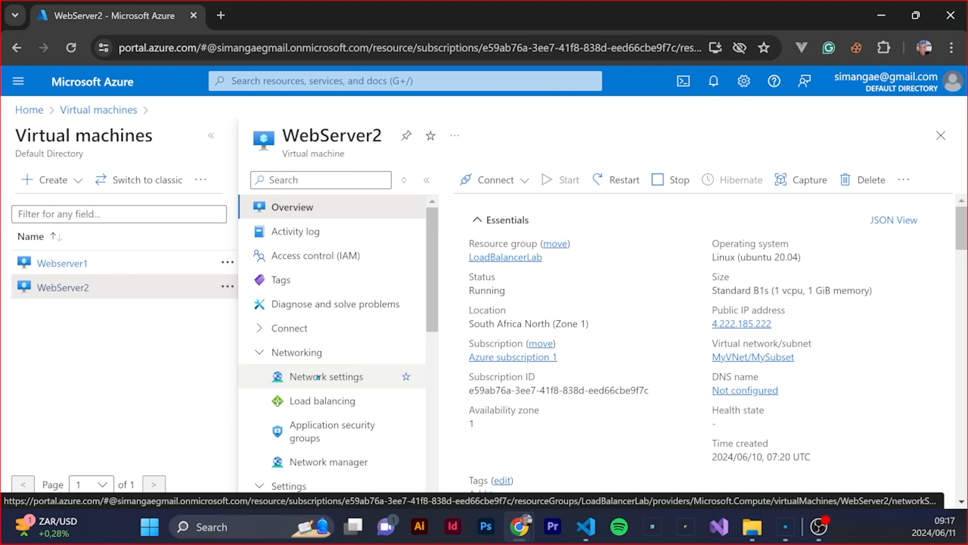
left_click(319, 376)
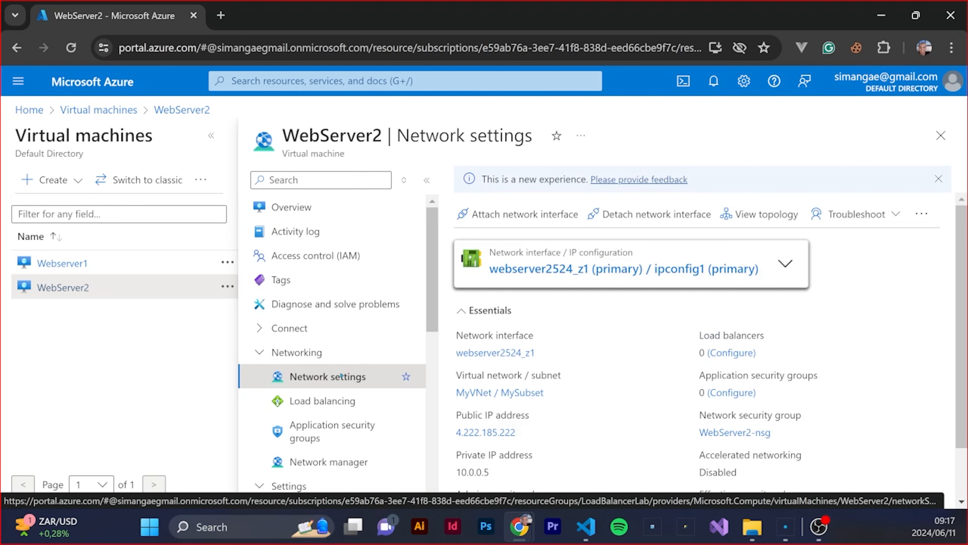
scroll(763, 371, "down", 2)
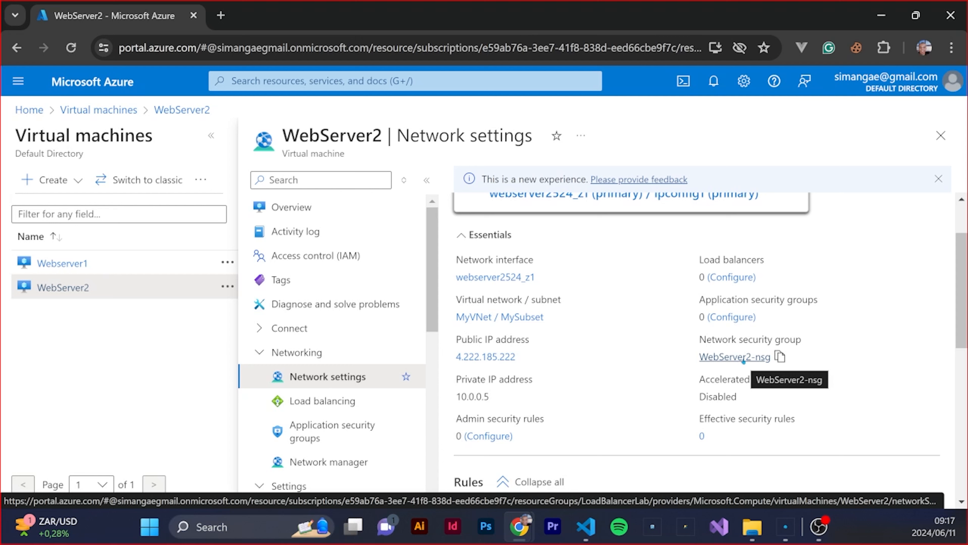
left_click(736, 361)
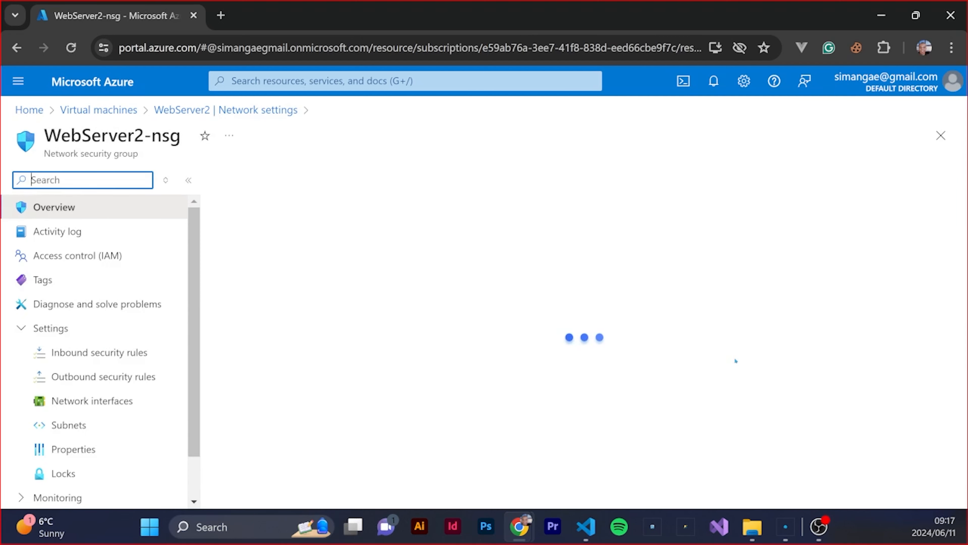
Review the inbound and outbound security rules in the overview of WebServer2-nsg
scroll(641, 342, "down", 2)
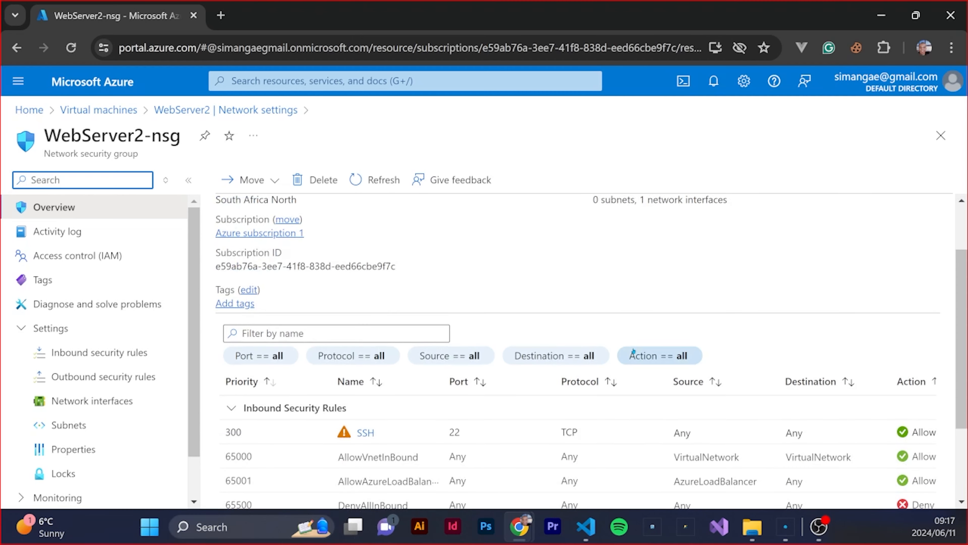
scroll(633, 353, "down", 2)
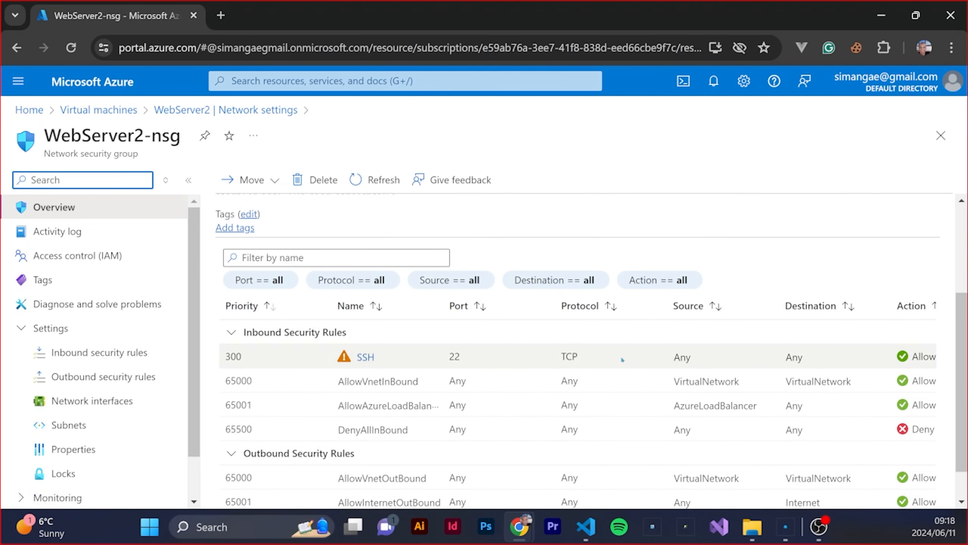
scroll(574, 357, "down", 1)
scroll(543, 352, "up", 5)
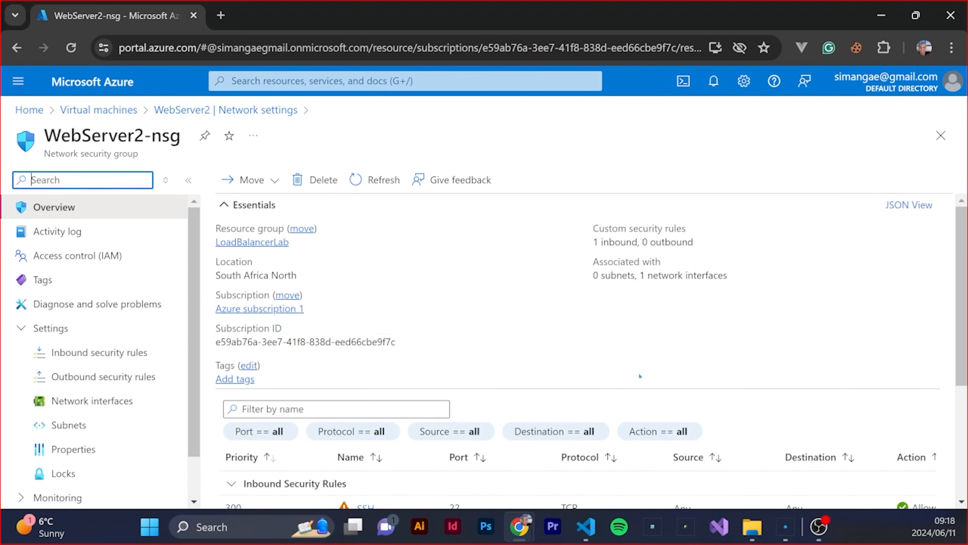
scroll(626, 379, "down", 3)
scroll(457, 363, "up", 3)
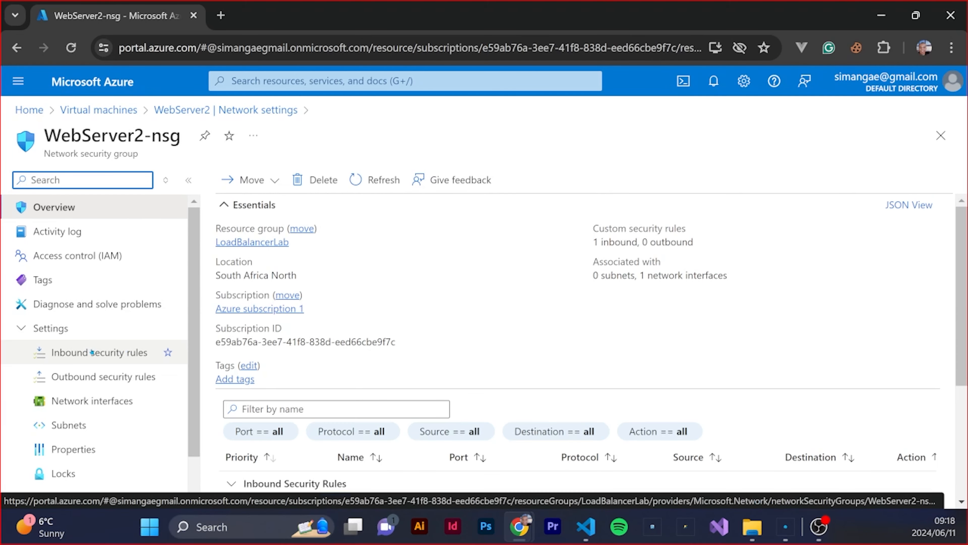
Start a new inbound security rule for WebServer2-nsg with both source and destination set to Any
left_click(91, 352)
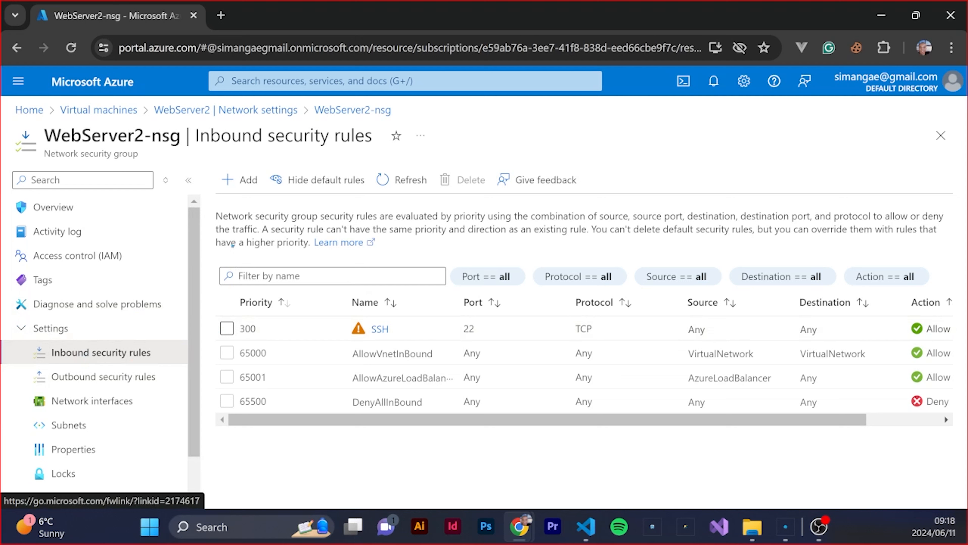
left_click(246, 182)
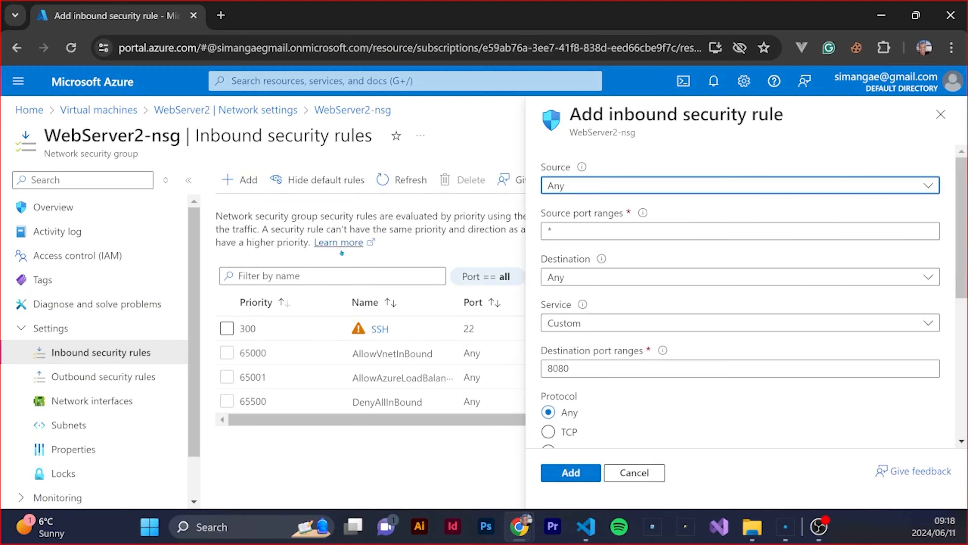
left_click(653, 183)
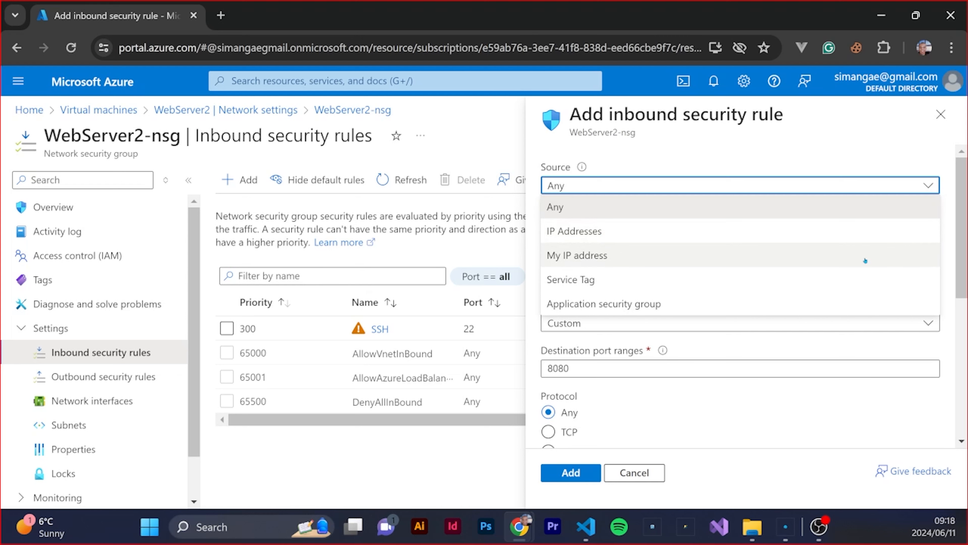
left_click(809, 235)
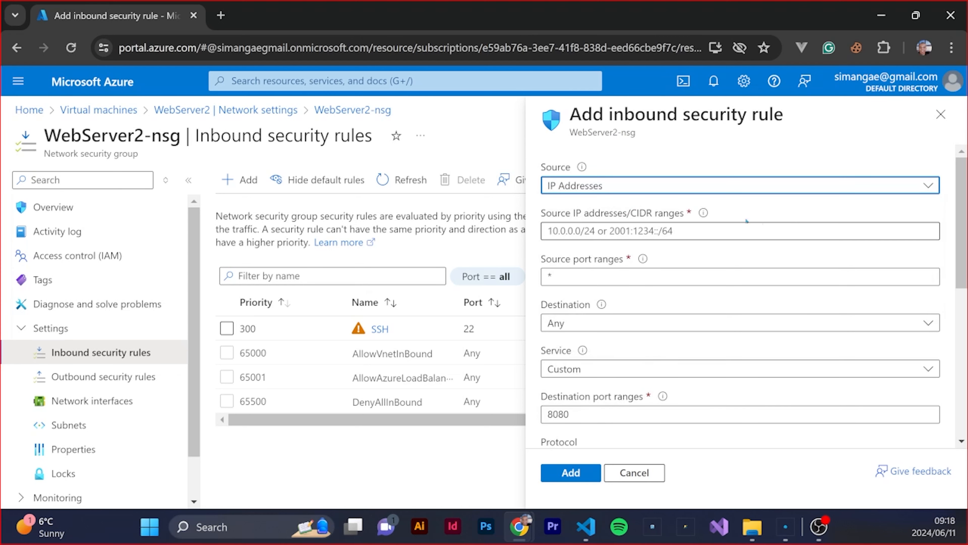
left_click(635, 188)
left_click(572, 207)
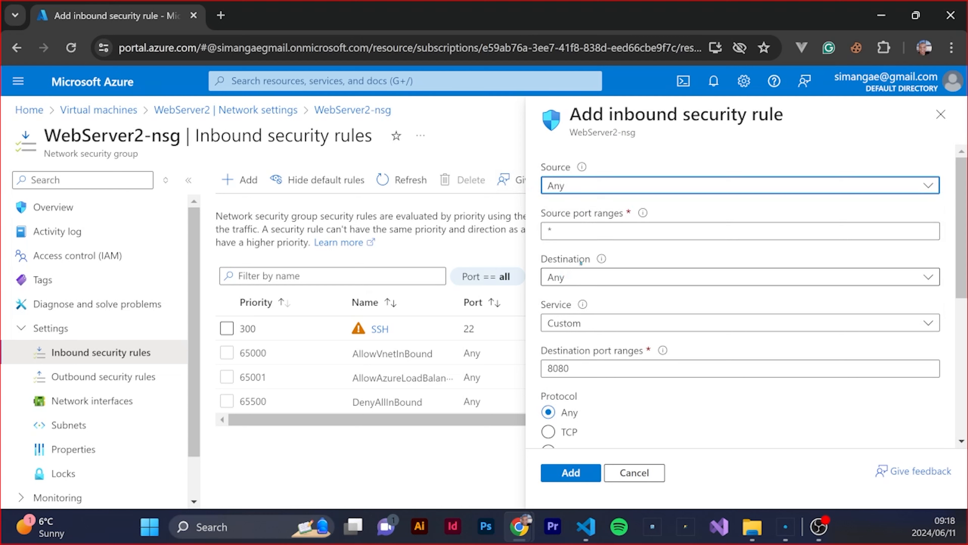
left_click(614, 281)
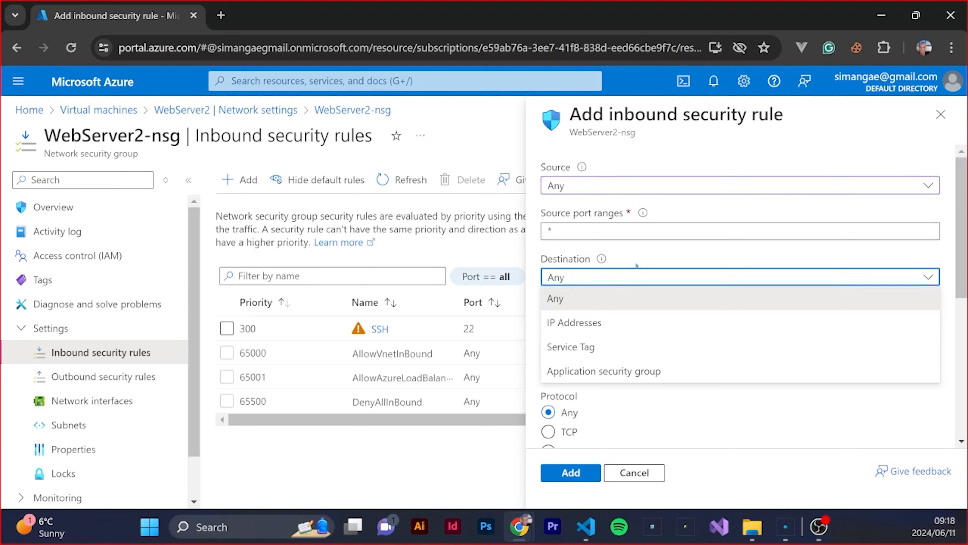
left_click(648, 298)
Set the rule's service to HTTP and add it with the Allow action, priority 310 and the name AllowAnyHTTPInbound
left_click(589, 323)
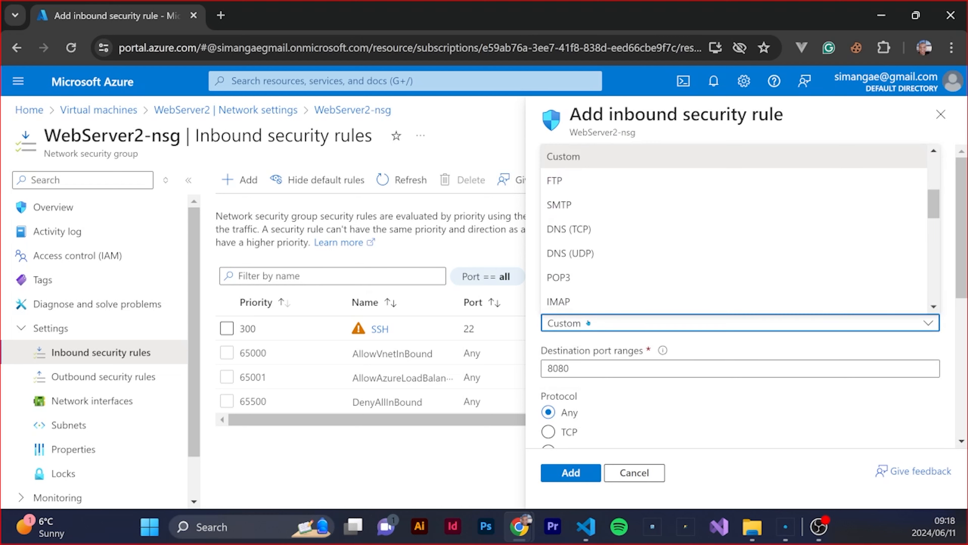
scroll(564, 158, "up", 5)
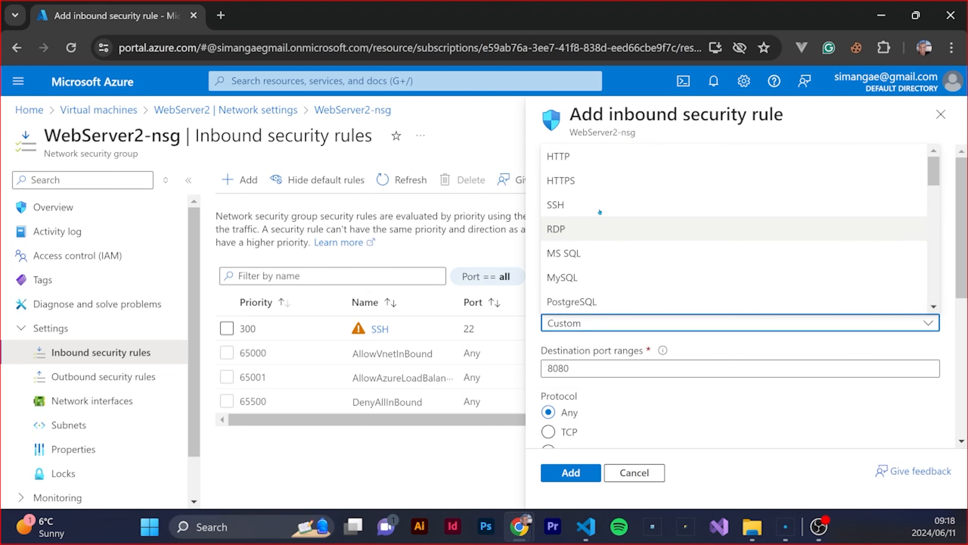
left_click(563, 157)
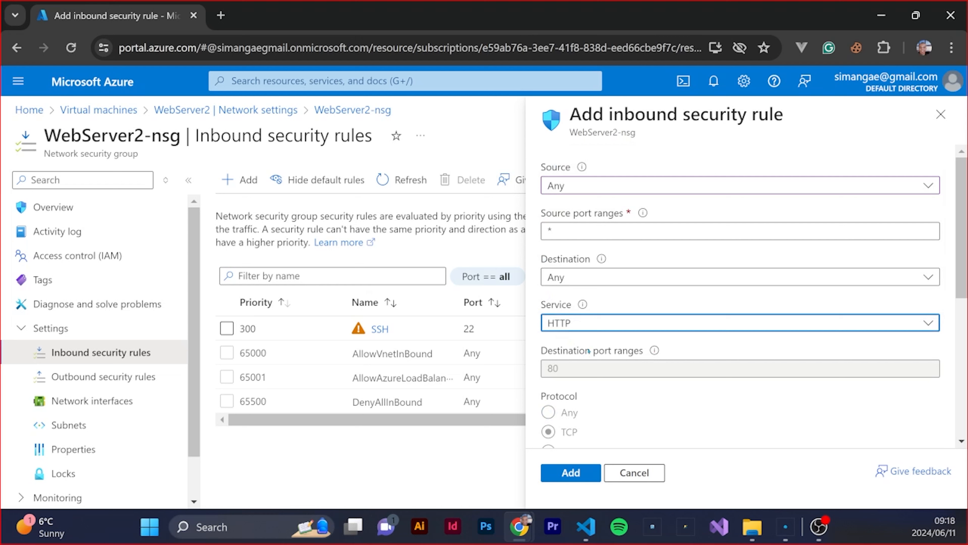
scroll(565, 367, "down", 2)
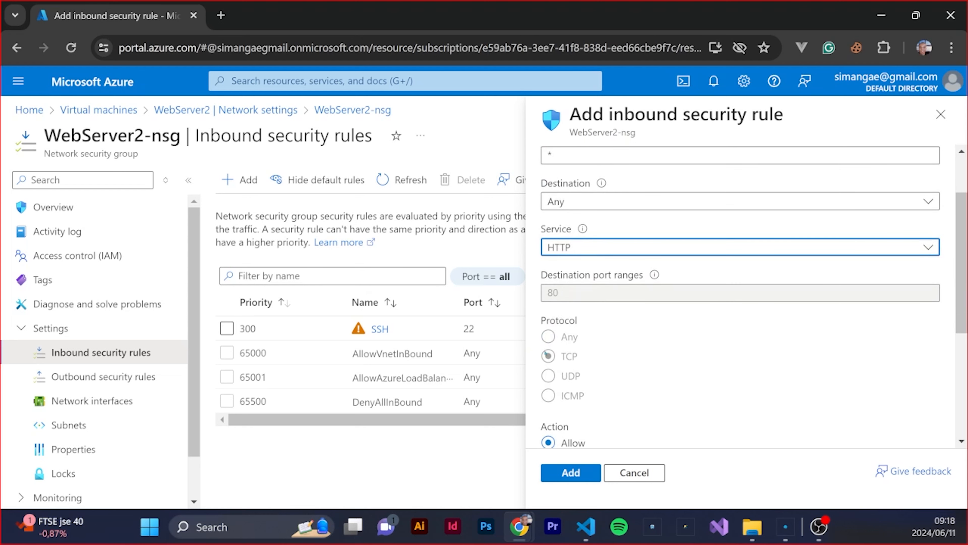
scroll(629, 375, "down", 2)
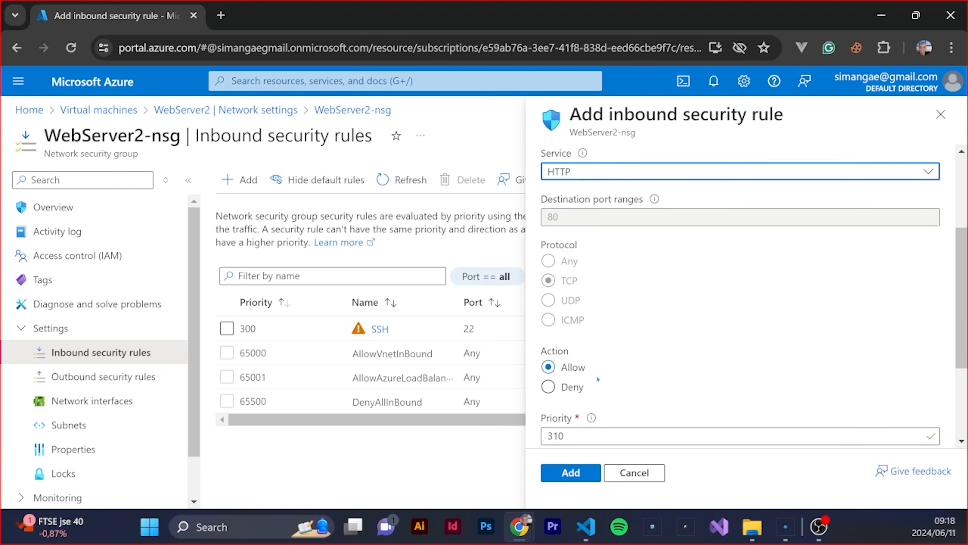
scroll(597, 380, "down", 4)
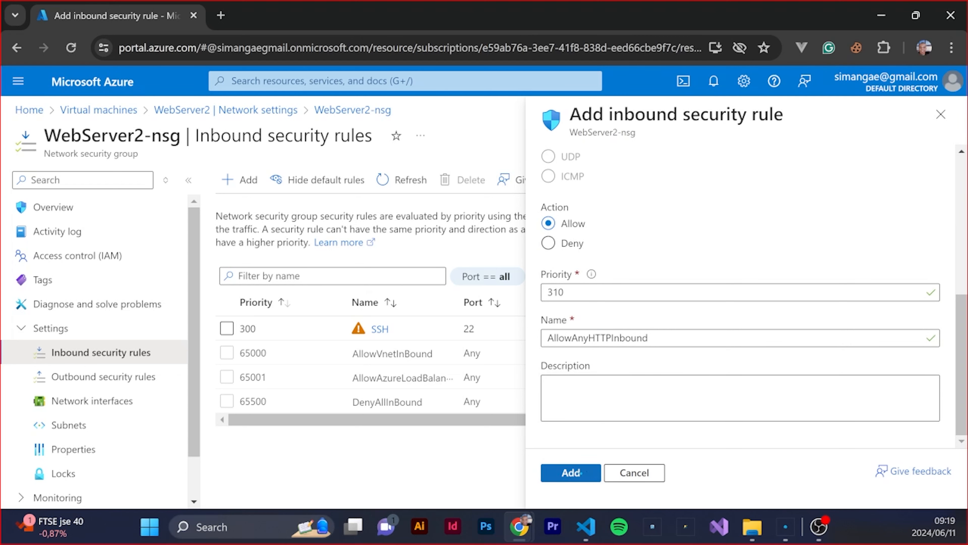
left_click(580, 473)
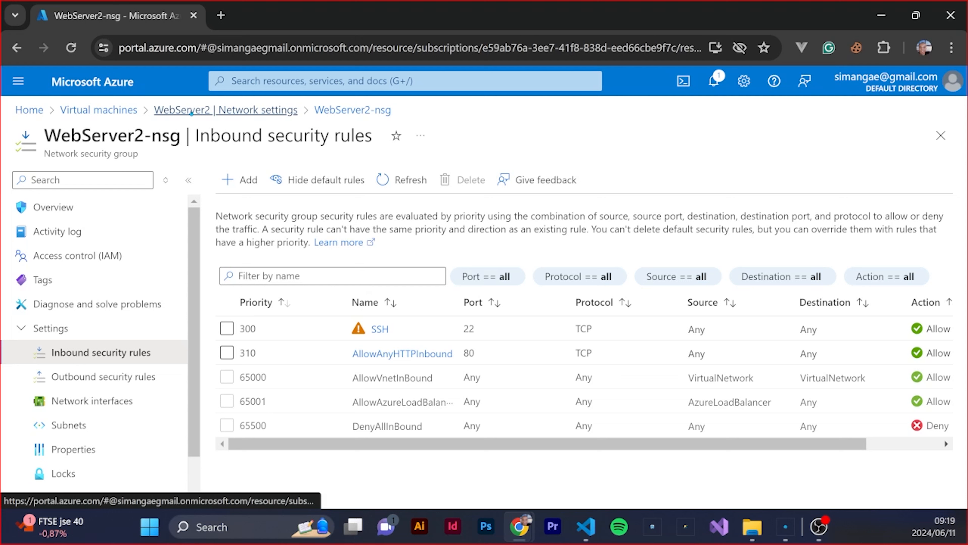
Return to the virtual machines list, restart WebServer2 from its overview, and close the notifications
left_click(192, 111)
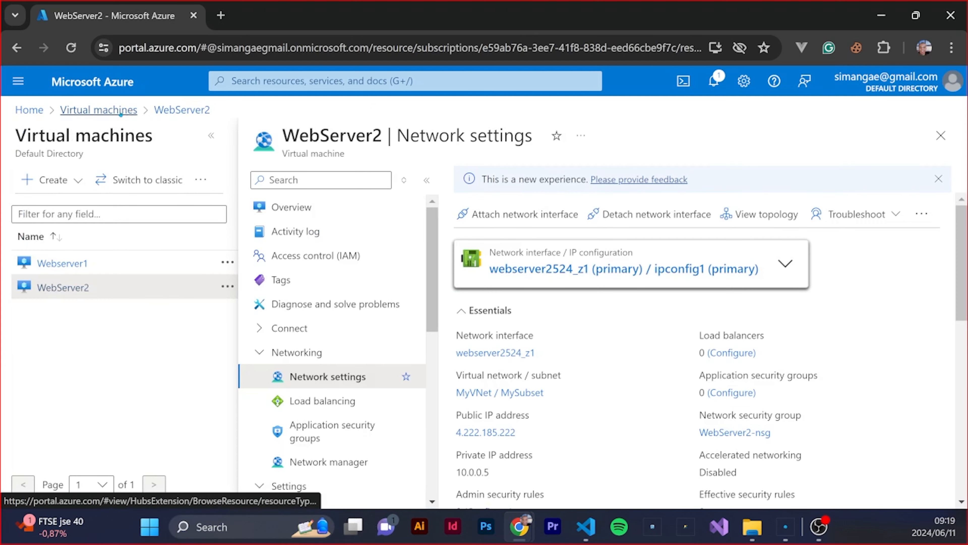
left_click(119, 110)
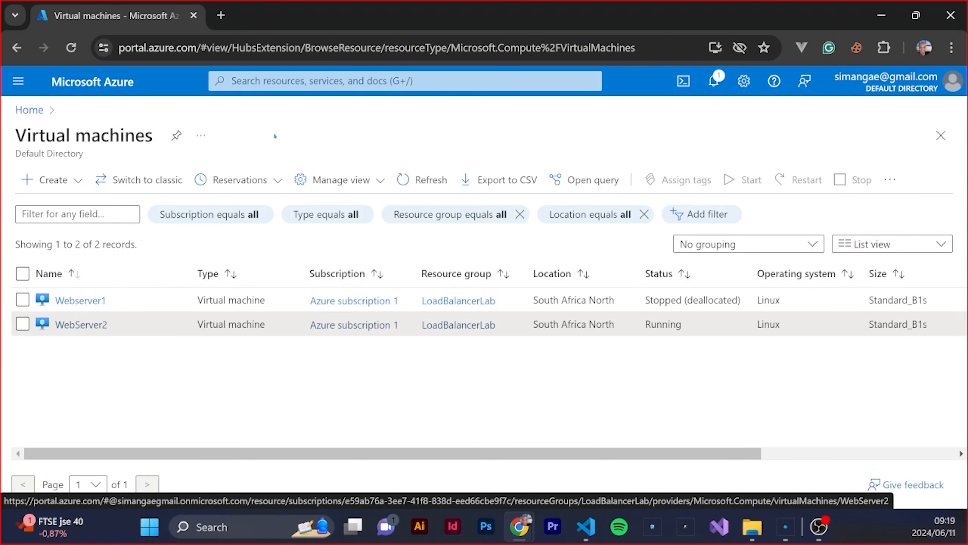
left_click(100, 329)
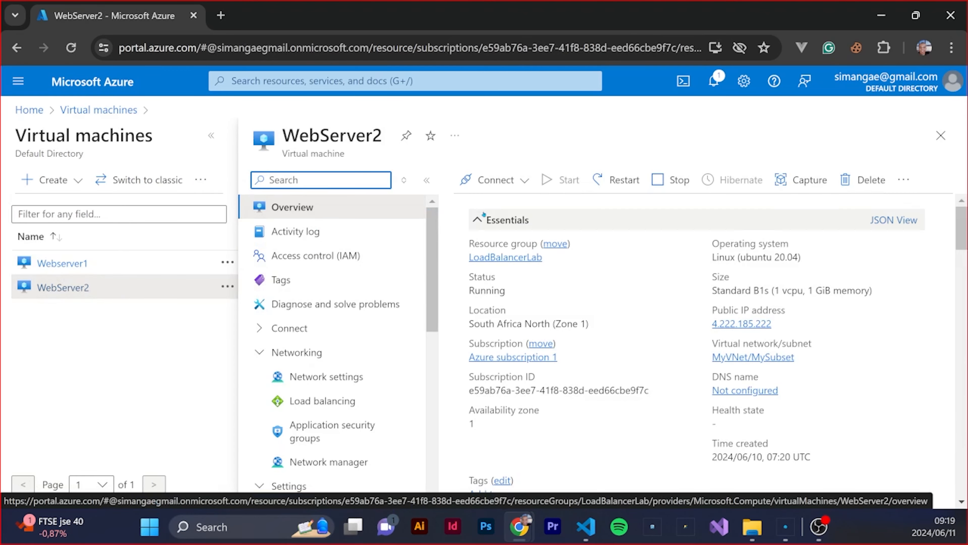
left_click(616, 180)
left_click(482, 265)
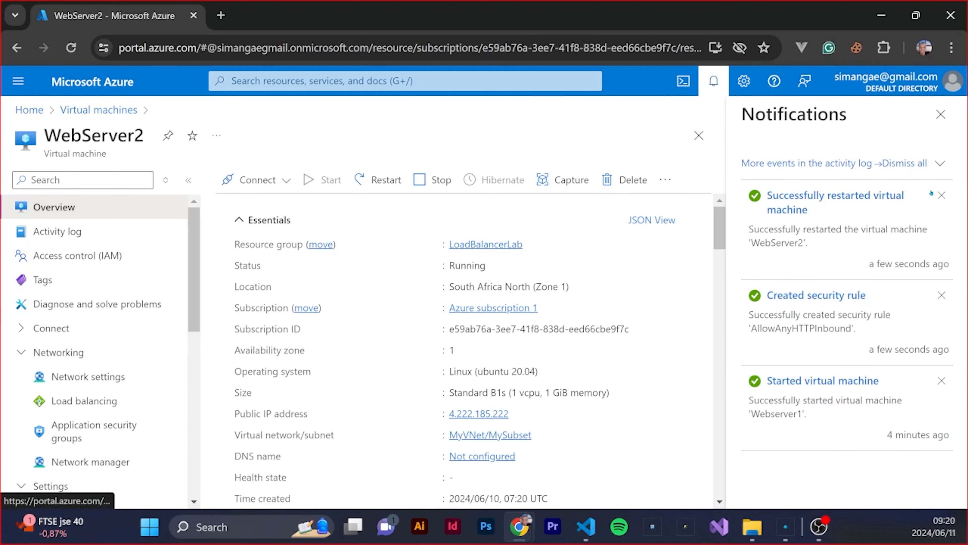
left_click(941, 114)
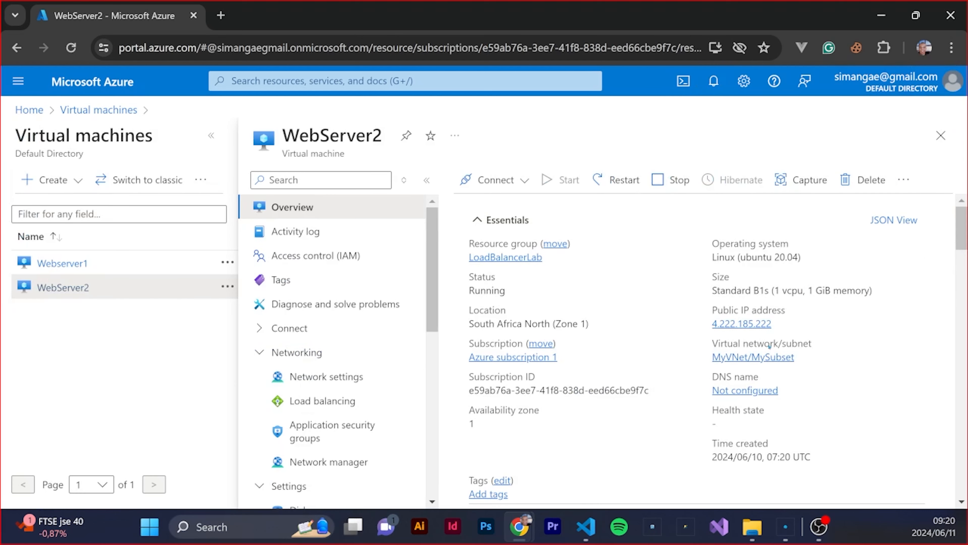
Copy WebServer2's public IP address, switch to Command Prompt, and log in over SSH at 4.222.185.222 with the admin username and account password
left_click(782, 325)
left_click_drag(1, 298, 564, 170)
double_click(564, 170)
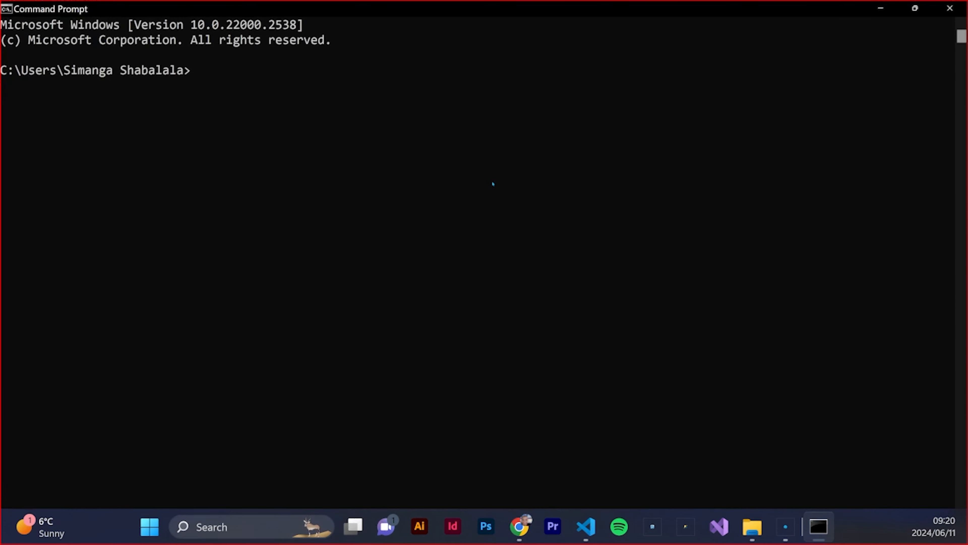
type("ssh simanga")
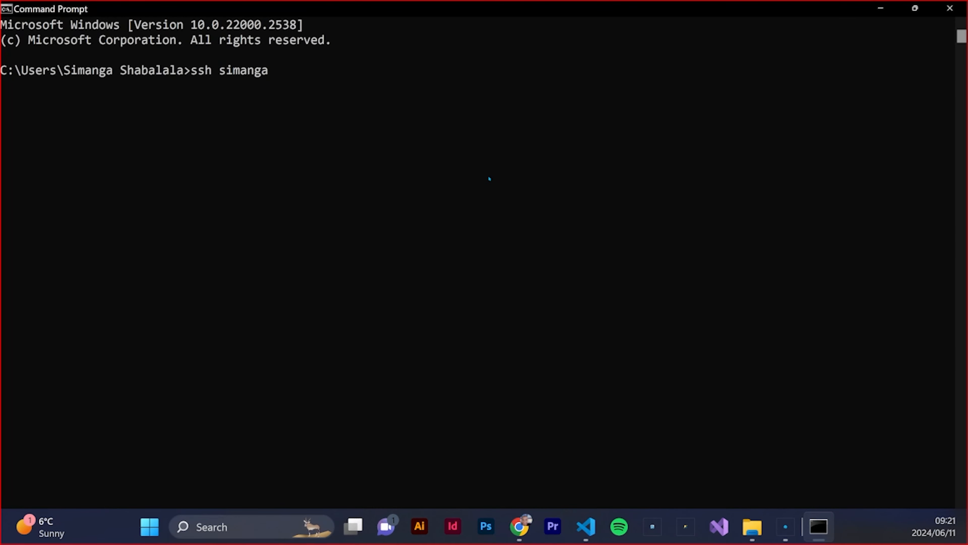
type("@")
key("ctrl+v")
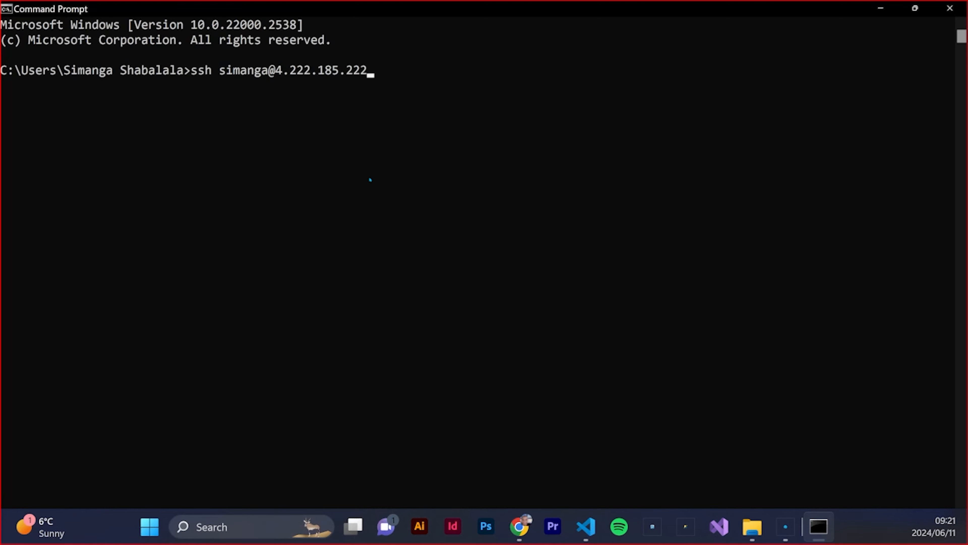
key("Return")
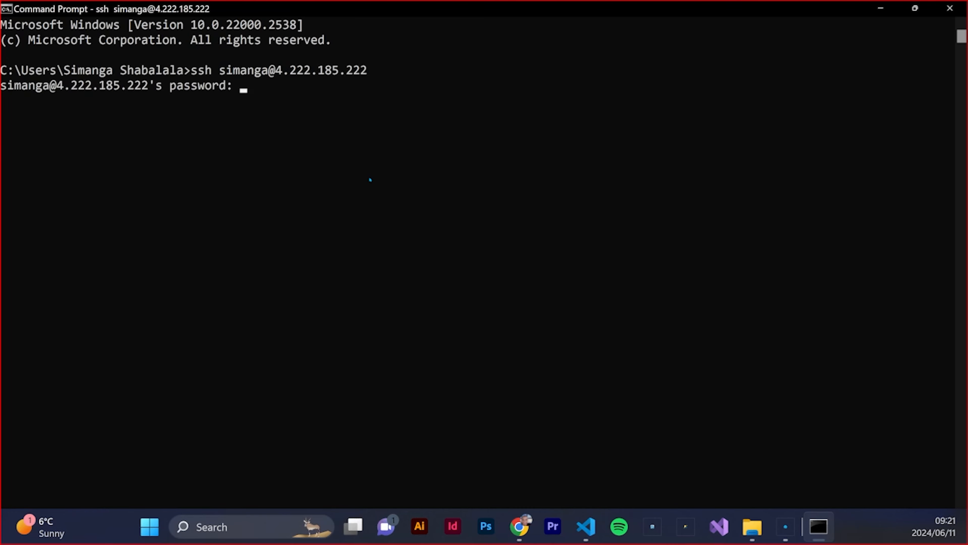
key("Return")
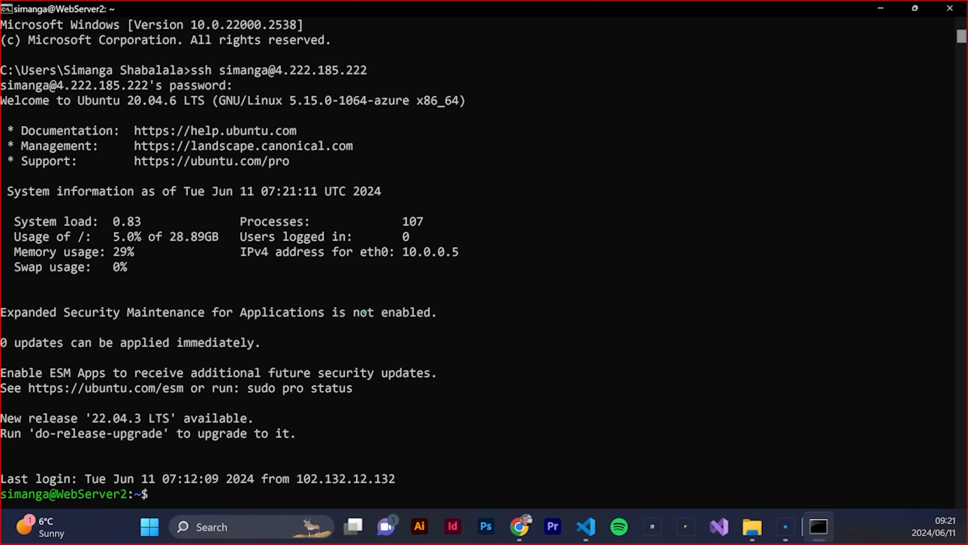
Clear the WebServer2 terminal screen with the clear command
left_click(251, 488)
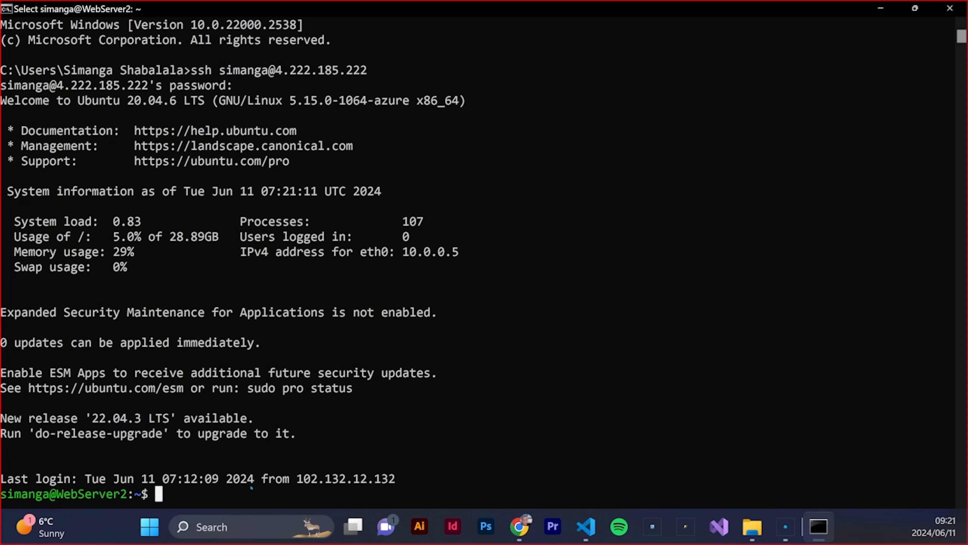
type("claer")
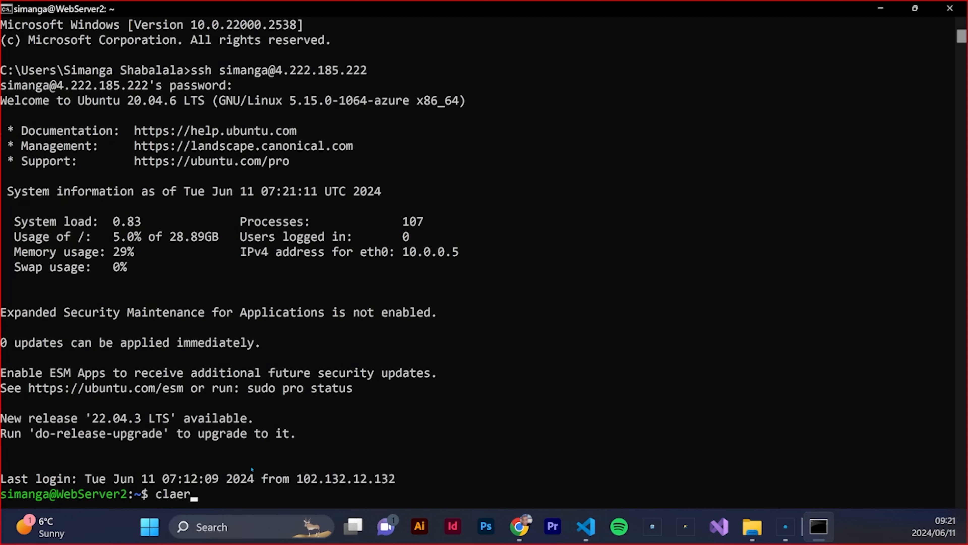
key("BackSpace")
key("BackSpace")
key("BackSpace")
type("ar")
key("Return")
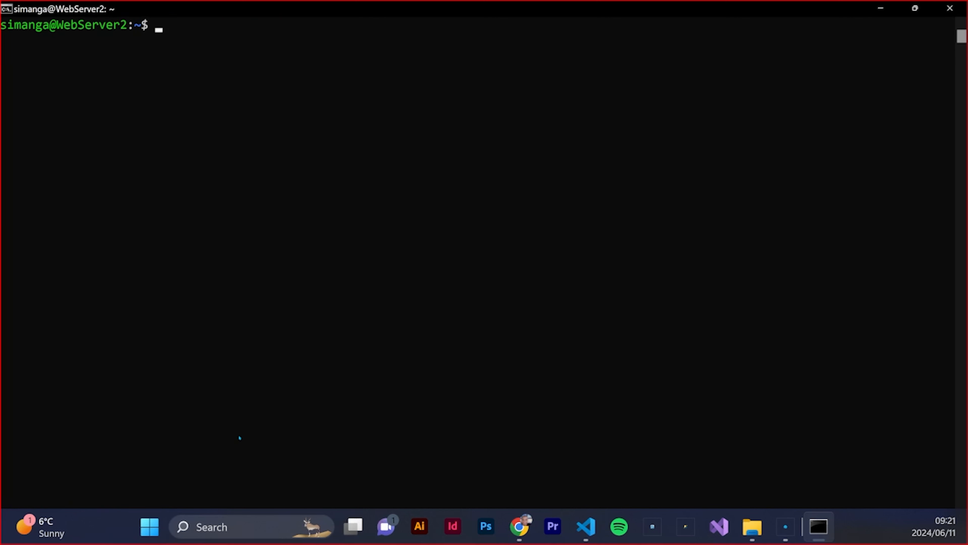
Refresh the package lists on WebServer2 by running sudo apt update
type("sudo apt update")
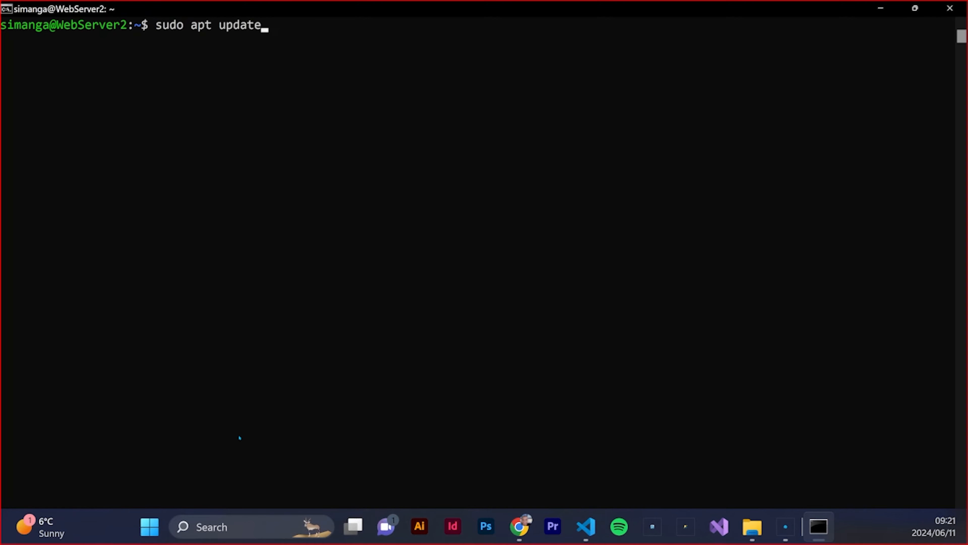
key("Return")
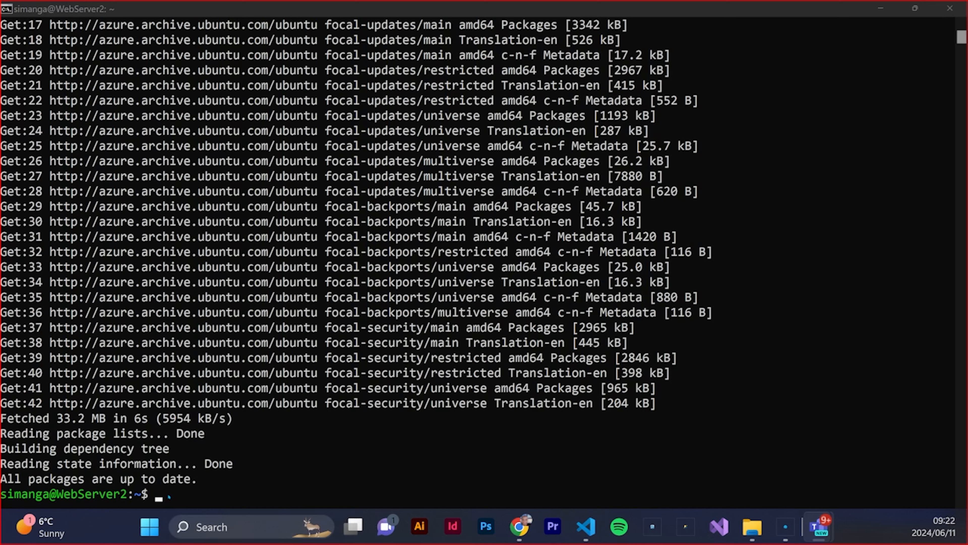
Install the nginx web server on WebServer2 by running sudo apt install nginx -y
left_click(216, 483)
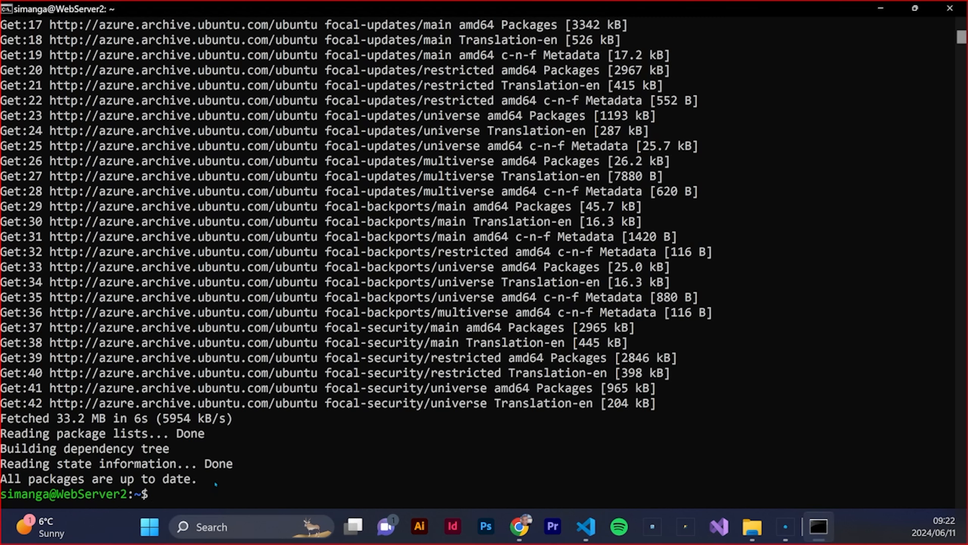
type("sudo apt ins")
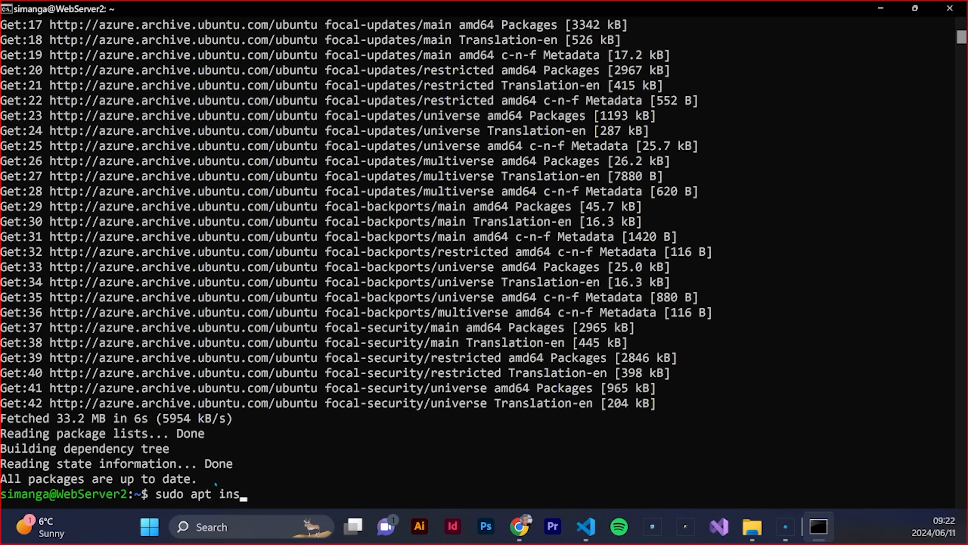
type("tall nginx -y")
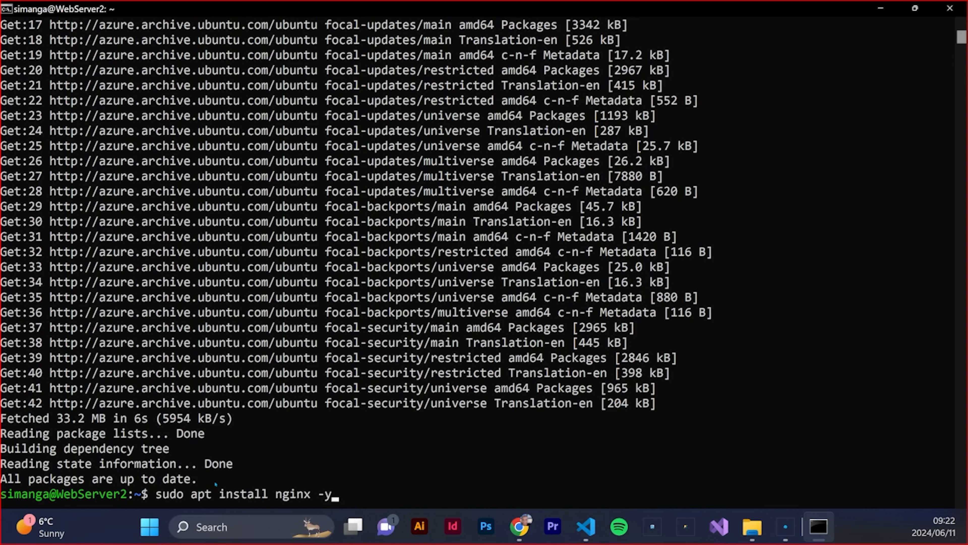
key("Return")
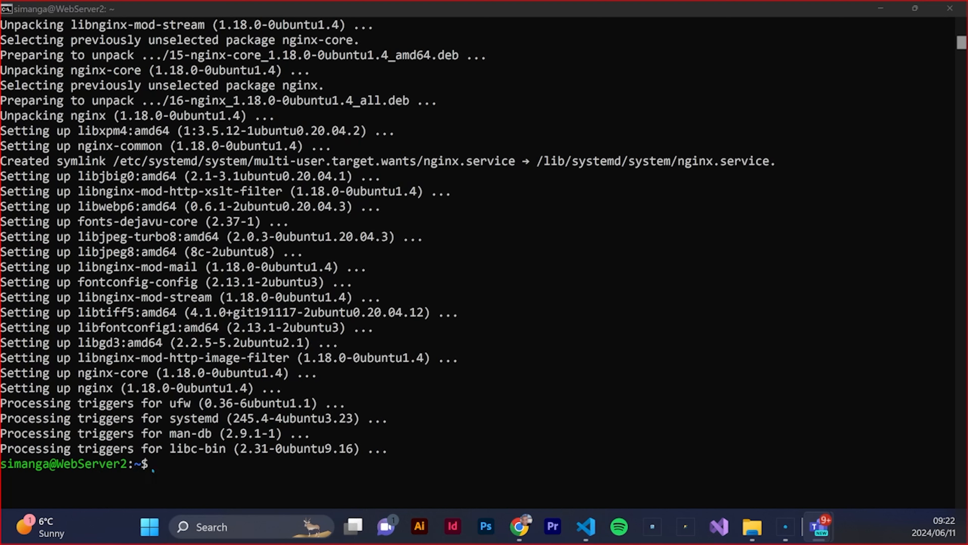
Start the nginx service on WebServer2 by running sudo systemctl start nginx
left_click(160, 463)
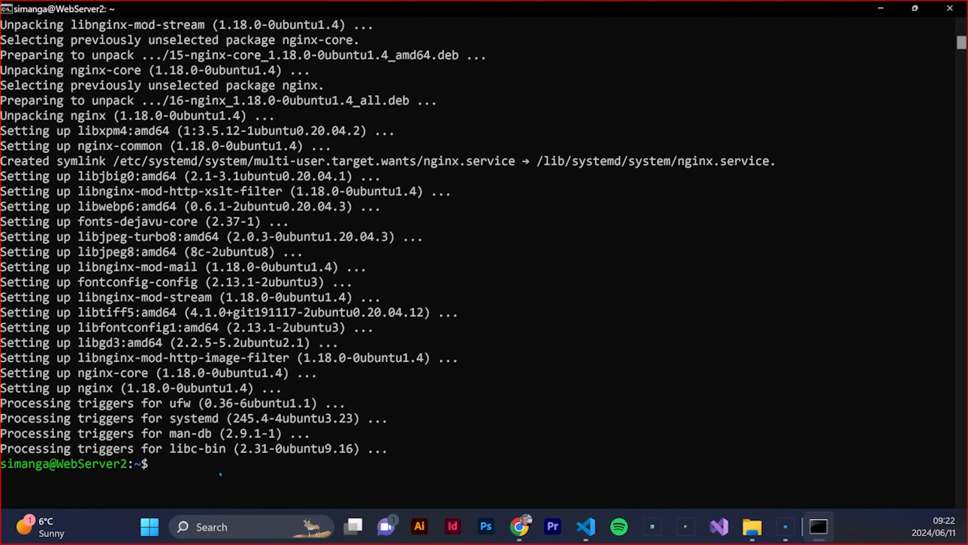
type("sudo systemc")
type("tl")
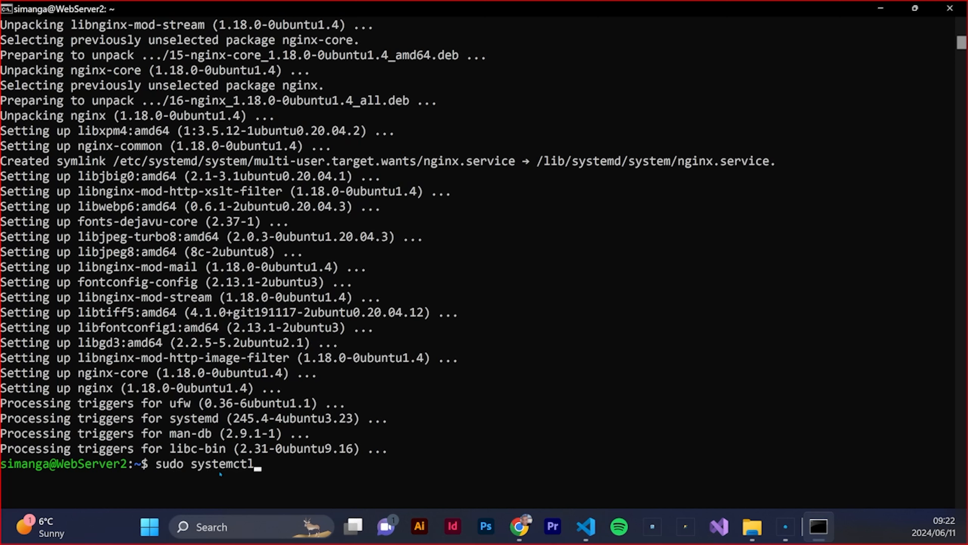
type(" start nginx")
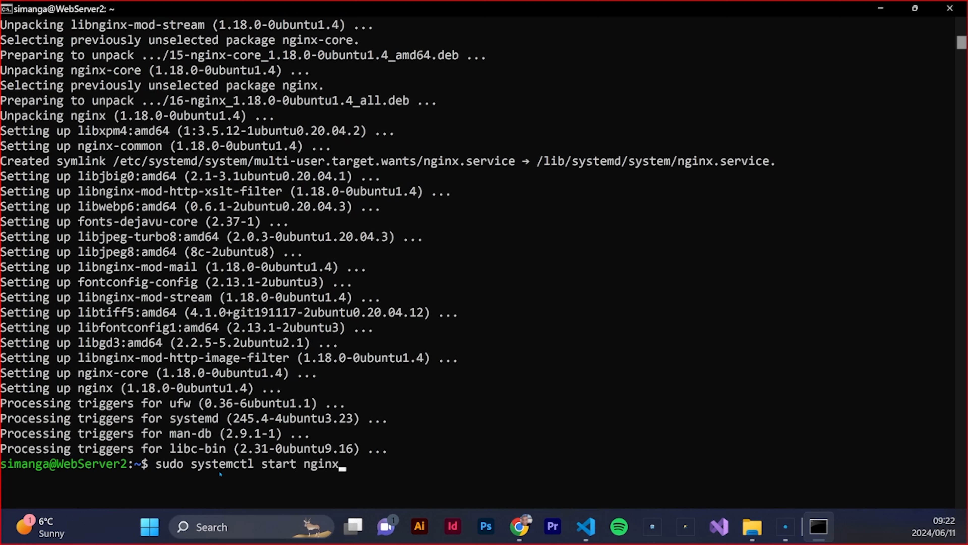
key("Return")
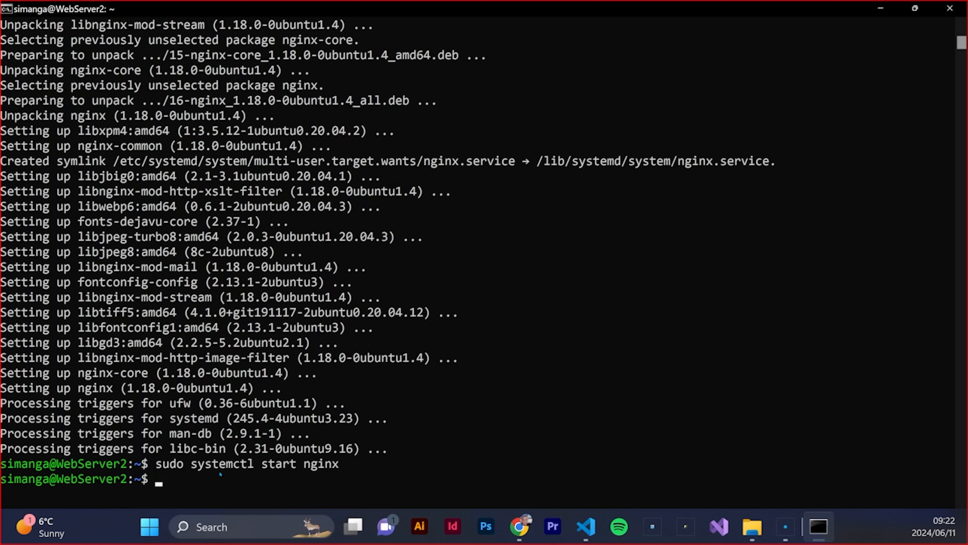
Enable nginx at boot with sudo systemctl enable nginx, and check the service with sudo systemctl status nginx
type("sudo systemctl e")
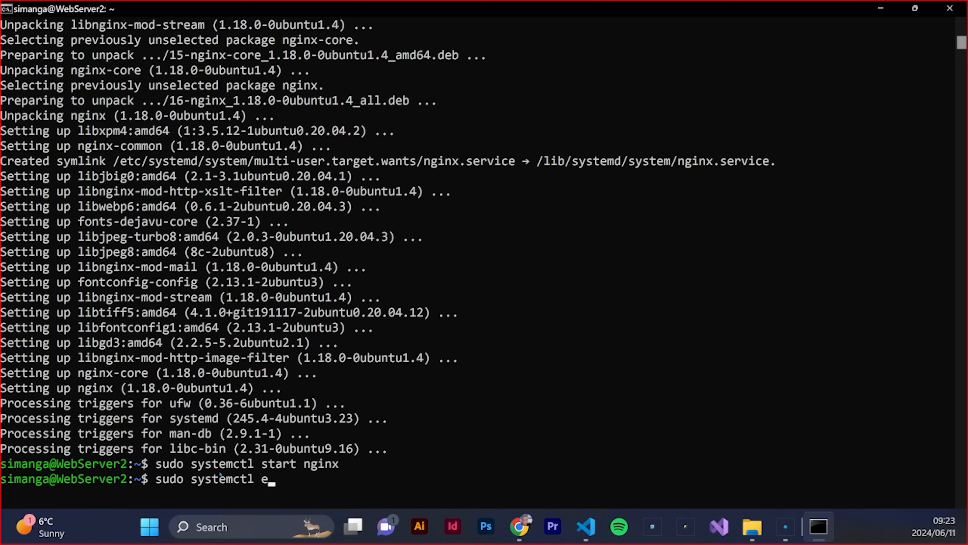
type("nable nginx")
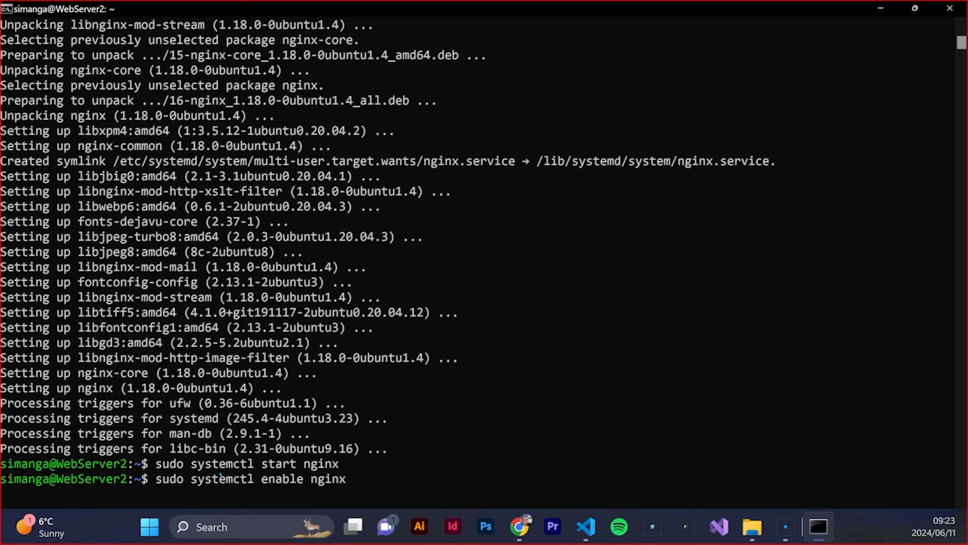
key("Return")
type("sudo systemctl status nginx")
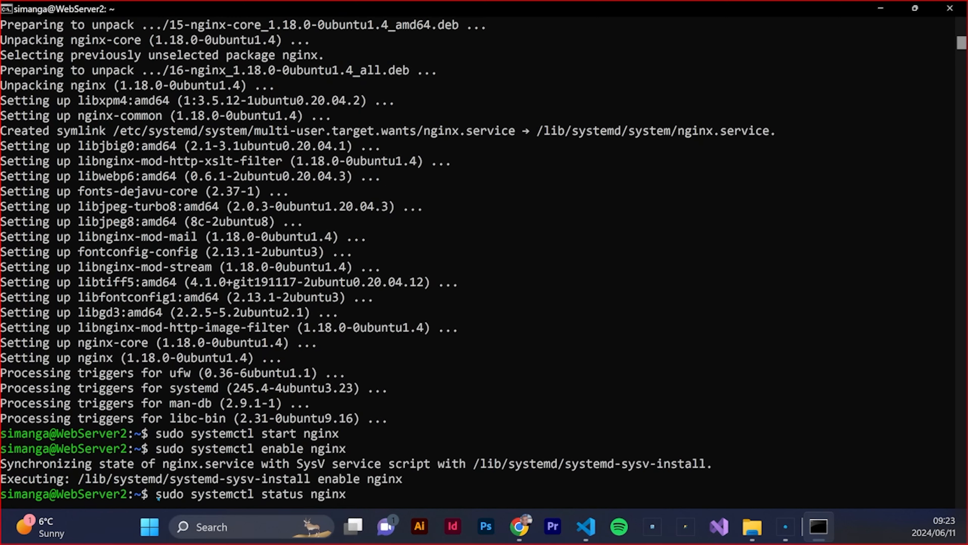
key("Return")
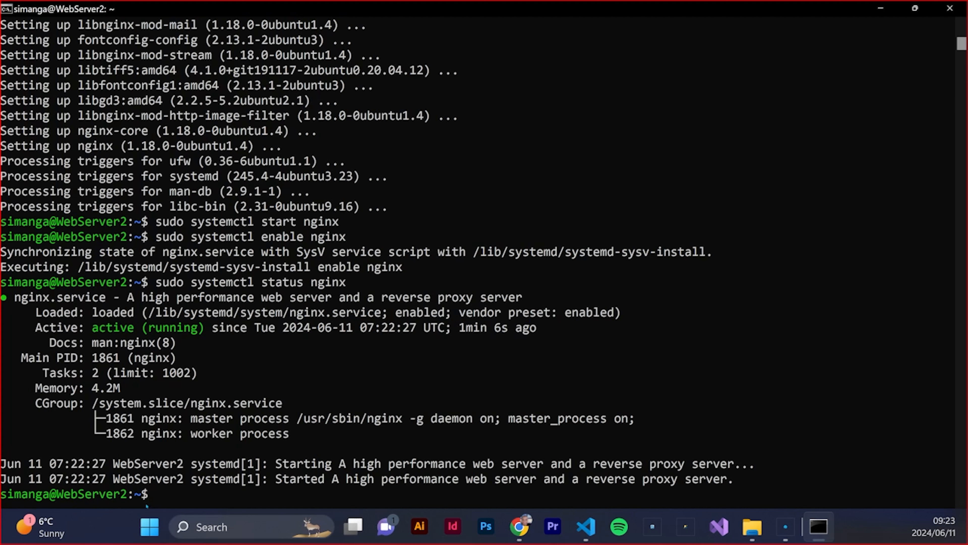
Write the echo text for a test page: an h1 heading welcoming to WebServer 2 and the paragraph "This is a test page by Web server 2"
left_click(159, 494)
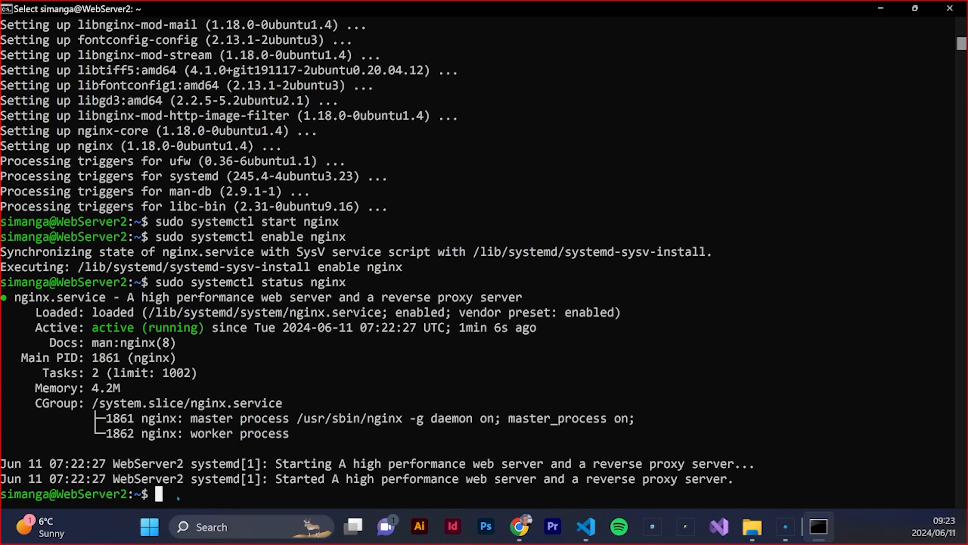
type("ech ")
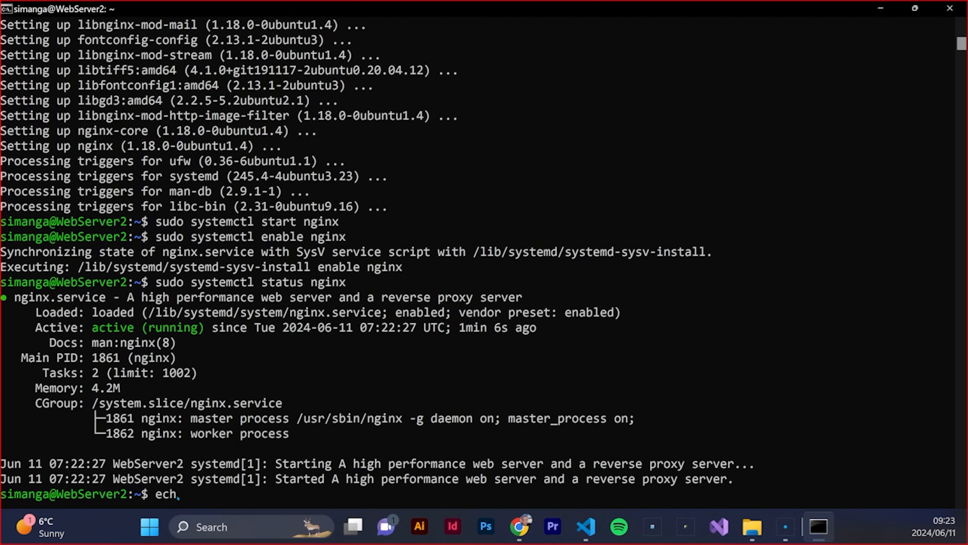
type("\"<h1> Wewlco")
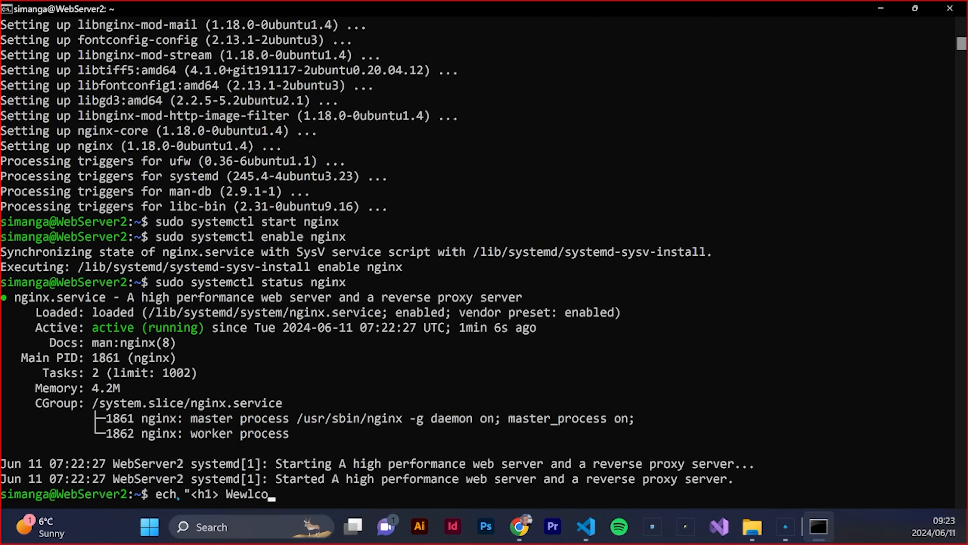
type("me to WebServer 2</h1>")
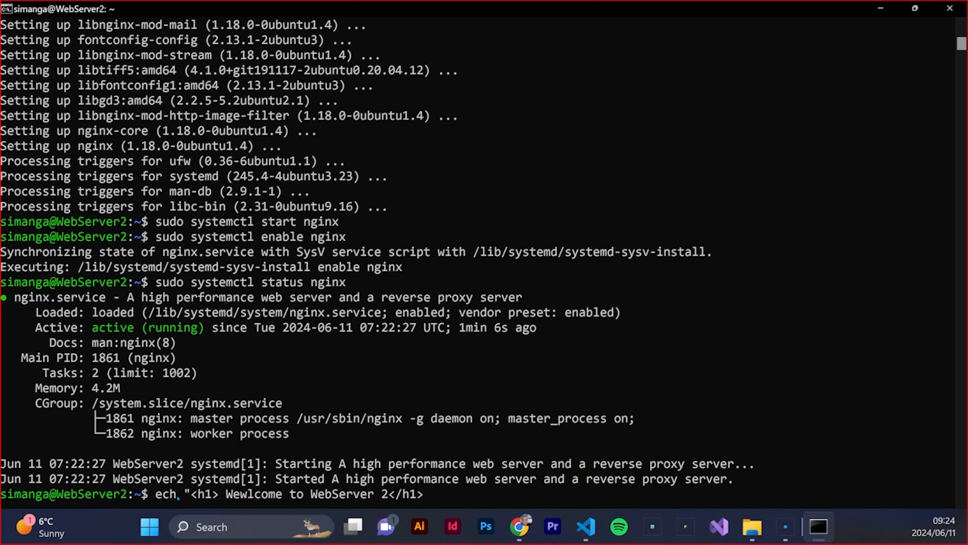
type("<p>This is a test")
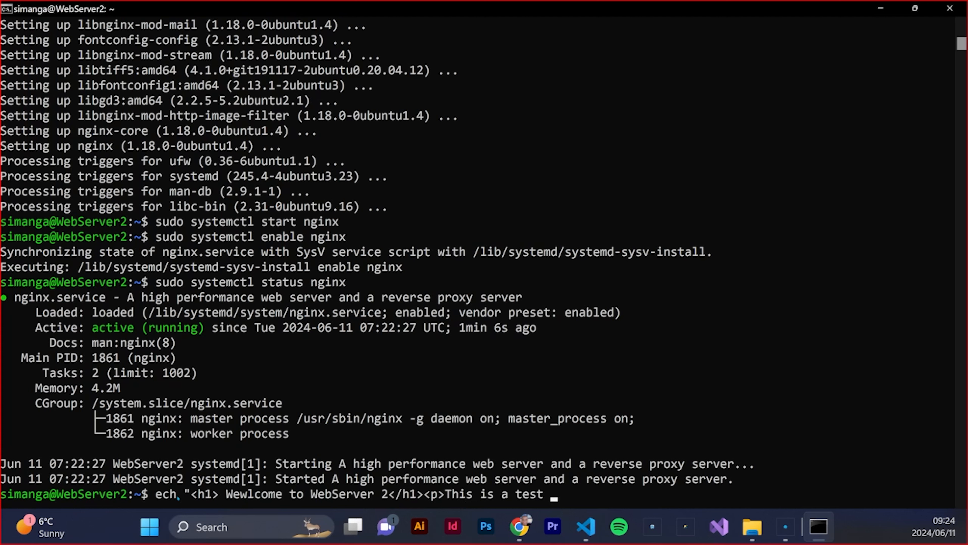
type("page by Web server 2</p>")
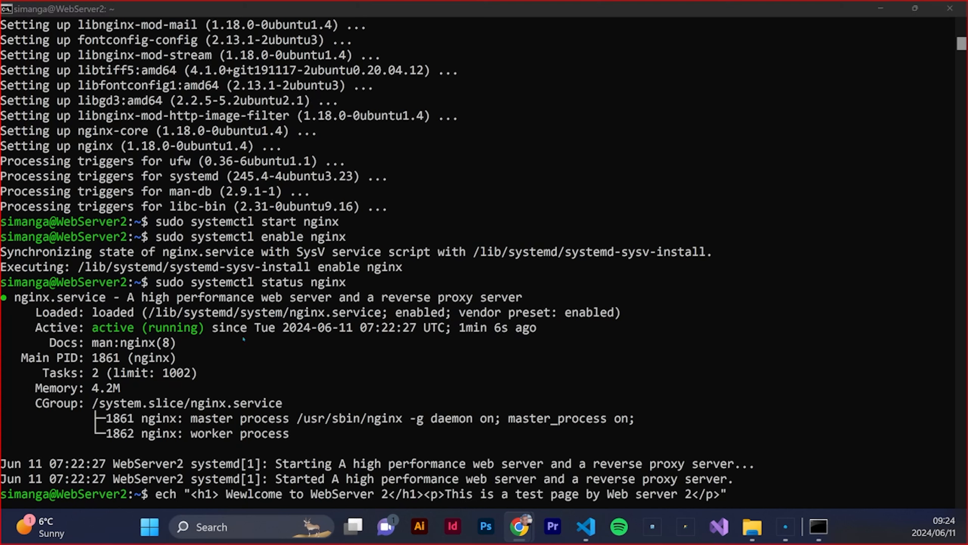
Pipe the page markup into sudo tee /var/www/html/index.html and try to run the command
left_click(712, 502)
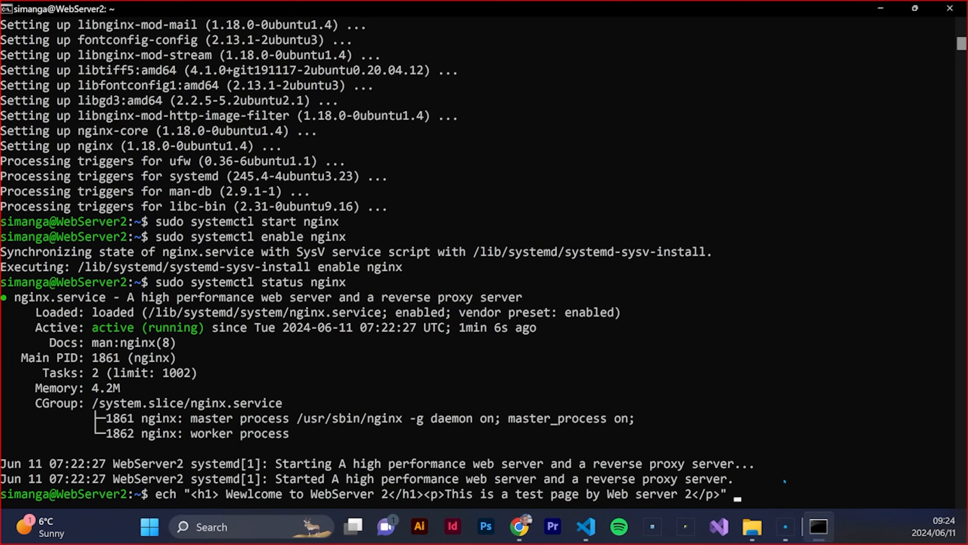
type("| sudo tee /")
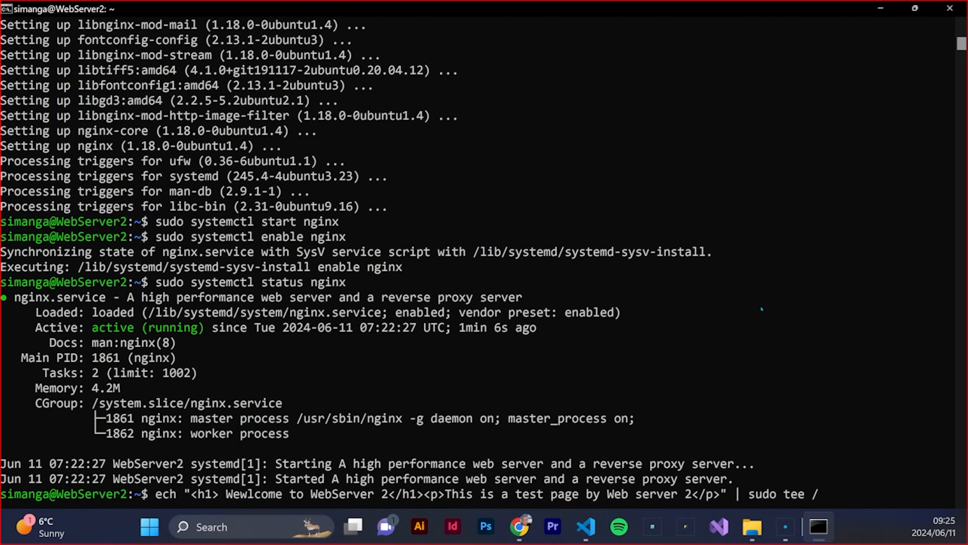
type("var/www/html")
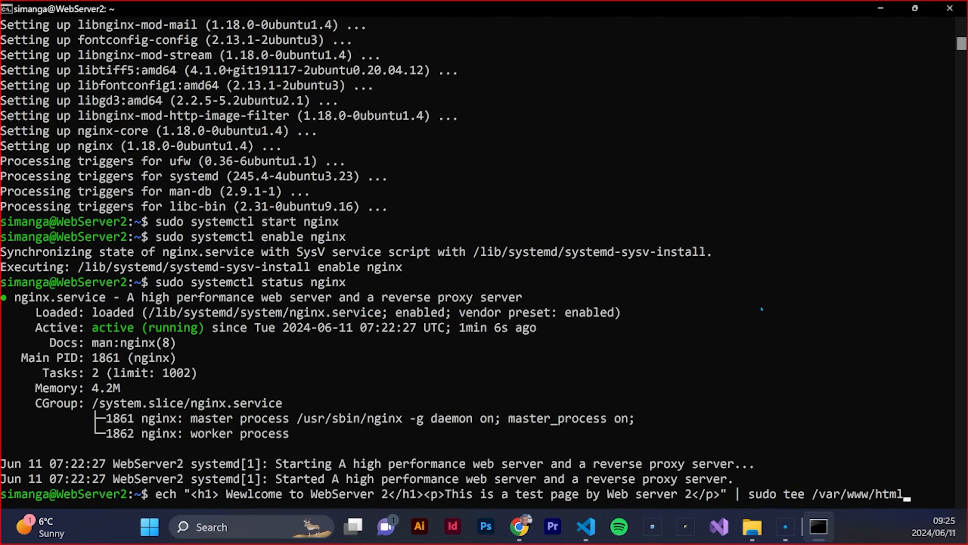
type("/index.html")
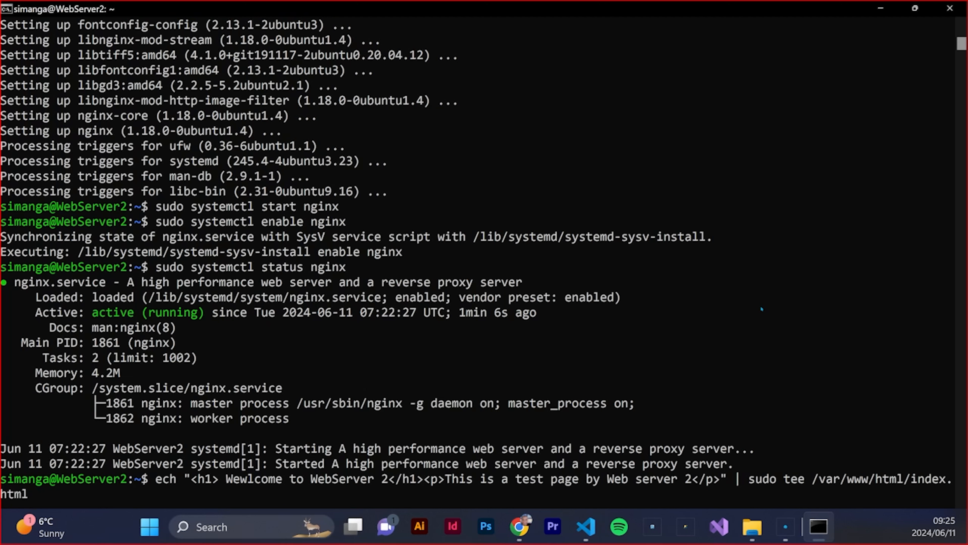
key("Return")
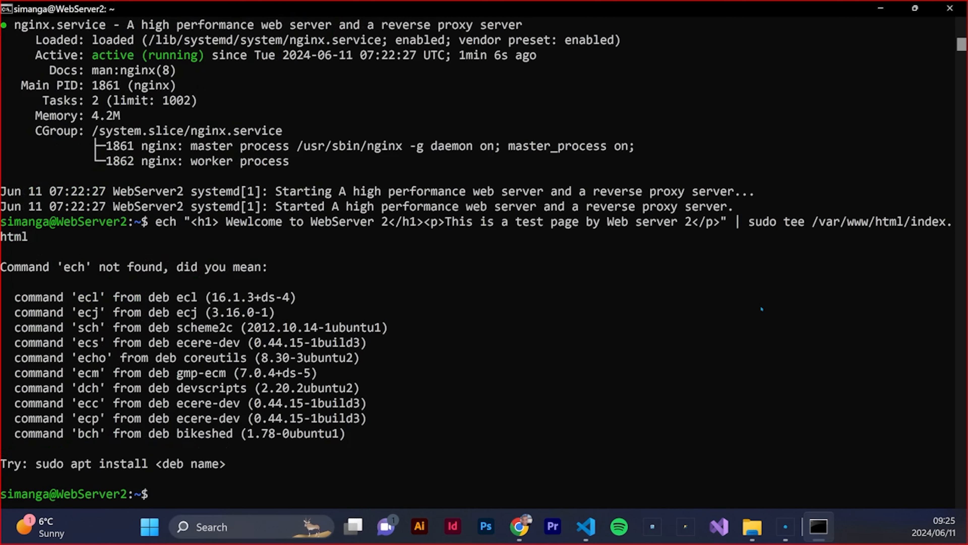
Recall the failed command, correct it to echo with the heading "Welcome to WebServer 2", and rerun it to write index.html
key("Up")
key("Left")
key("Left")
key("Left")
key("Left")
key("Left")
key("Left")
key("Left")
key("Left")
key("Left")
key("Left")
key("Left")
key("Left")
key("Left")
key("Left")
key("Left")
key("Left")
key("Left")
key("Left")
key("Left")
key("Left")
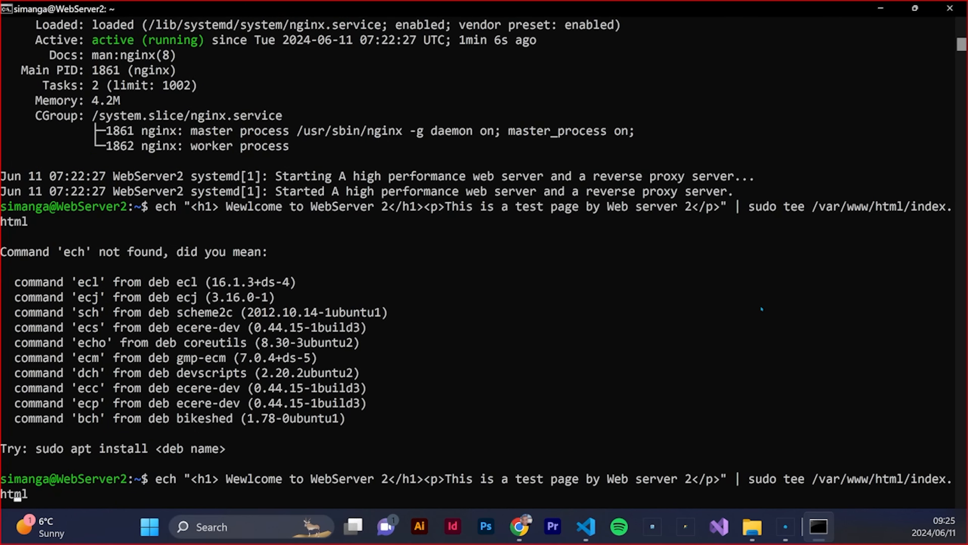
key("Left")
key("Left")
key("Left")
key("Left")
key("Left")
key("Left")
key("Left")
key("Left")
key("Left")
key("Left")
key("Left")
key("Left")
key("Left")
key("Left")
key("Left")
key("Left")
key("Left")
key("Left")
key("Left")
key("Left")
key("Left")
key("Left")
key("Left")
key("Left")
key("Left")
key("Left")
key("Left")
key("Left")
key("Left")
key("Left")
key("Left")
key("Left")
key("Left")
key("Left")
key("Left")
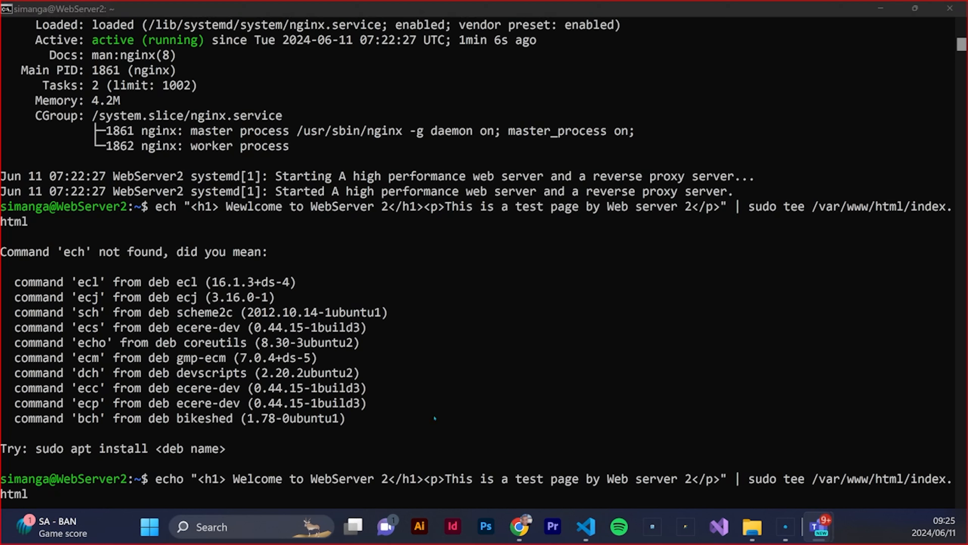
left_click(349, 474)
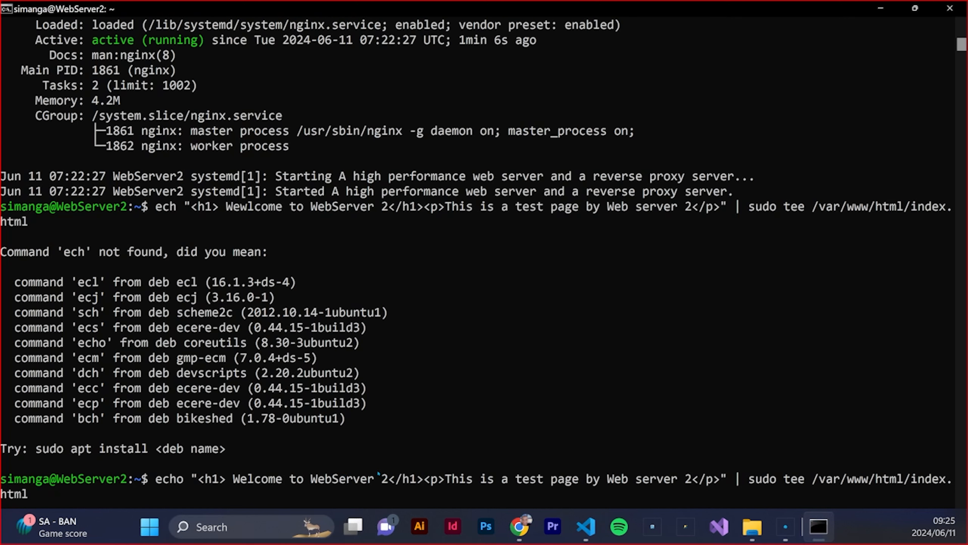
key("Return")
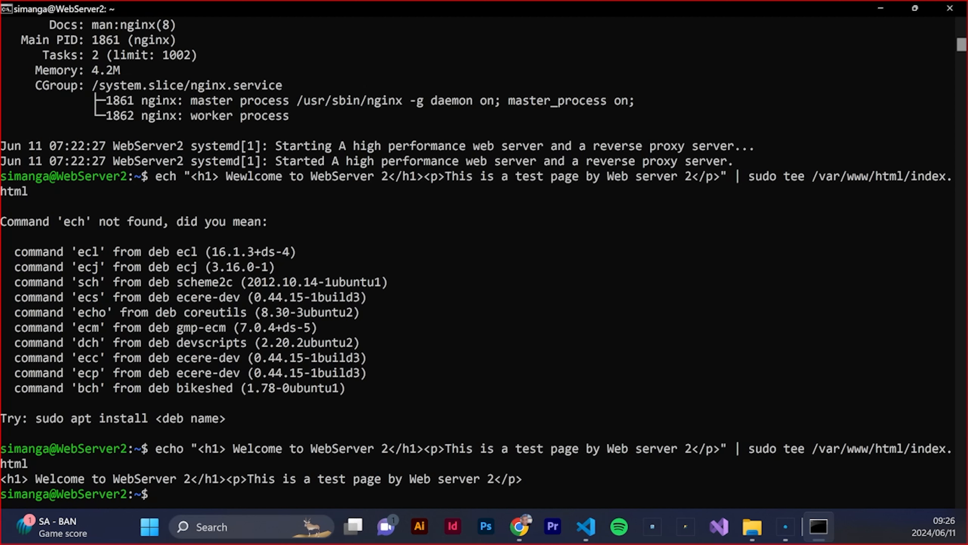
Switch to Chrome, copy WebServer2's public IP address, and open 4.222.185.222 in a new browser tab
key("alt+Tab")
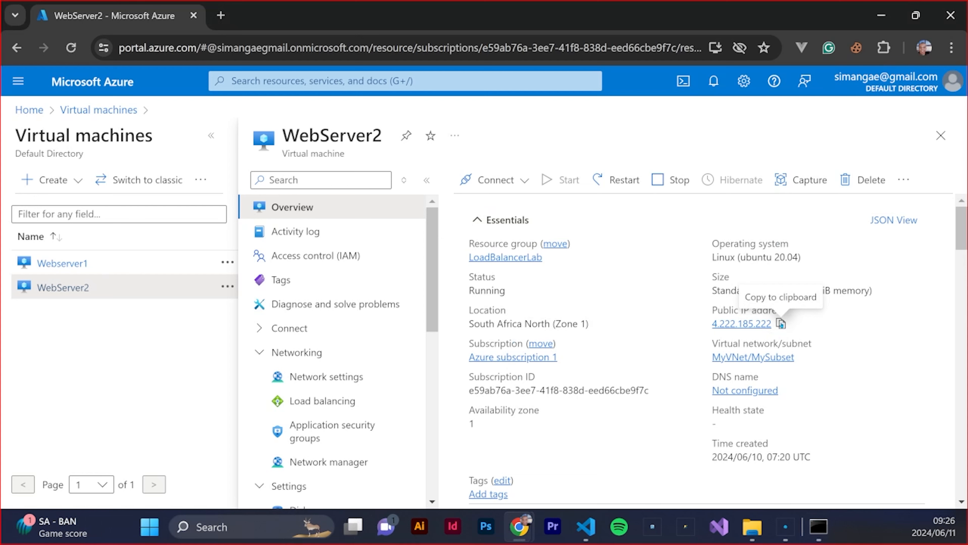
left_click(781, 324)
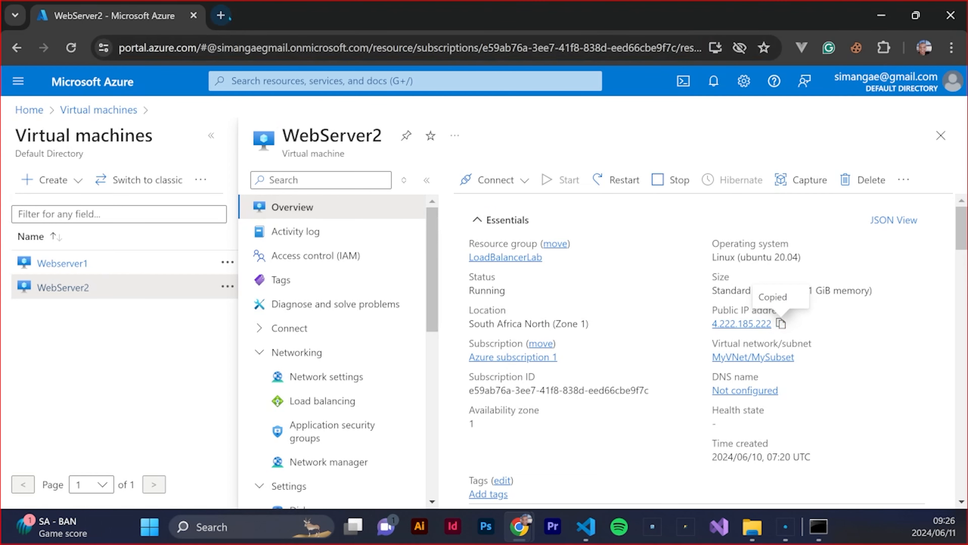
left_click(221, 16)
right_click(216, 47)
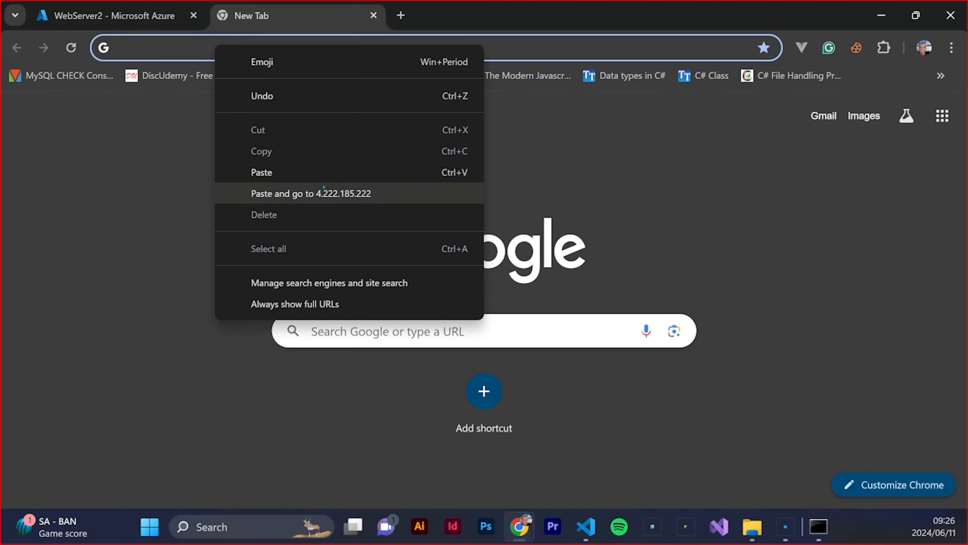
left_click(324, 193)
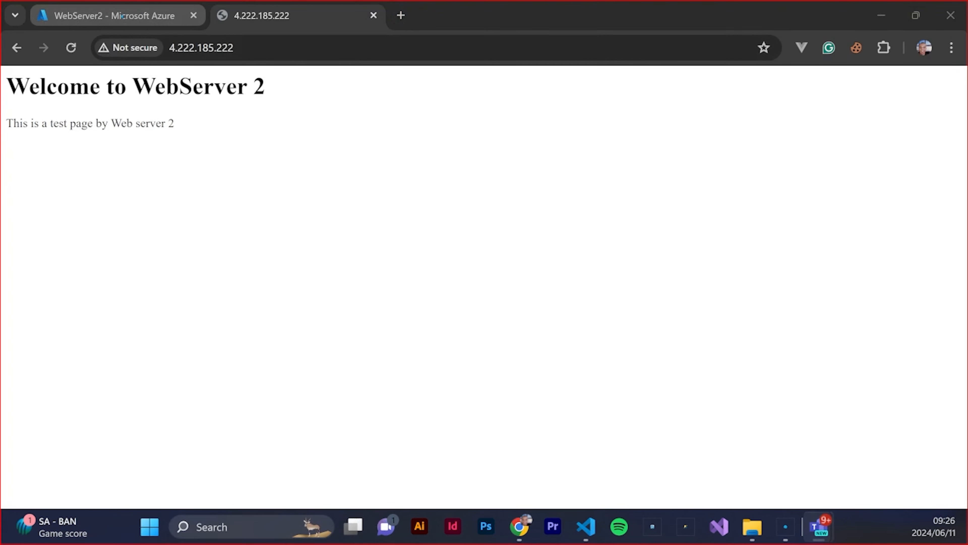
Copy Webserver1's public IP address from its Azure overview, and open 4.222.185.219 in a new browser tab
left_click(122, 5)
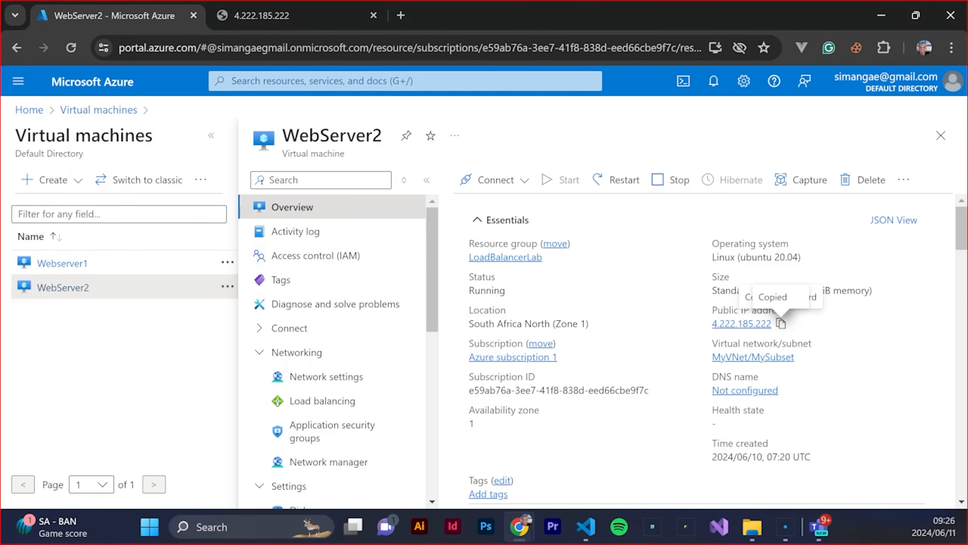
left_click(62, 264)
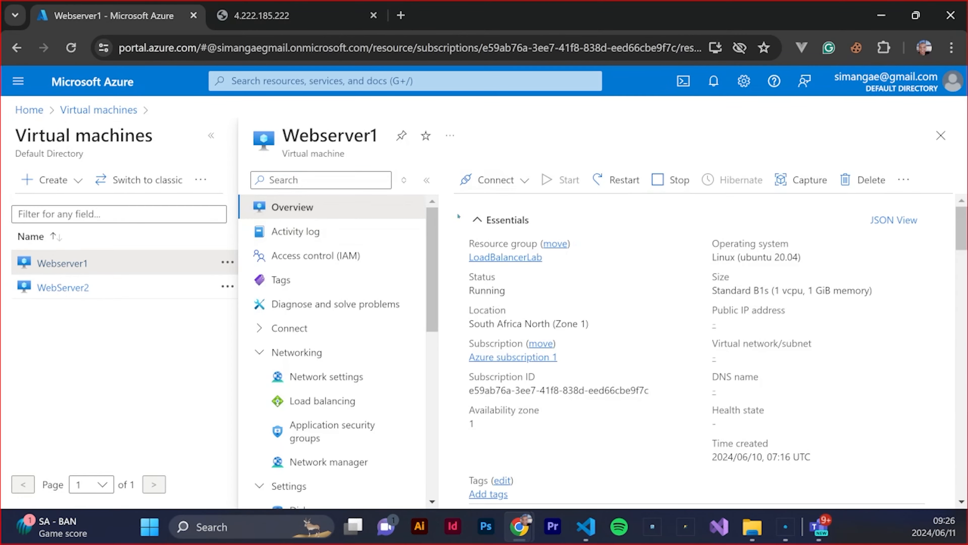
left_click(781, 323)
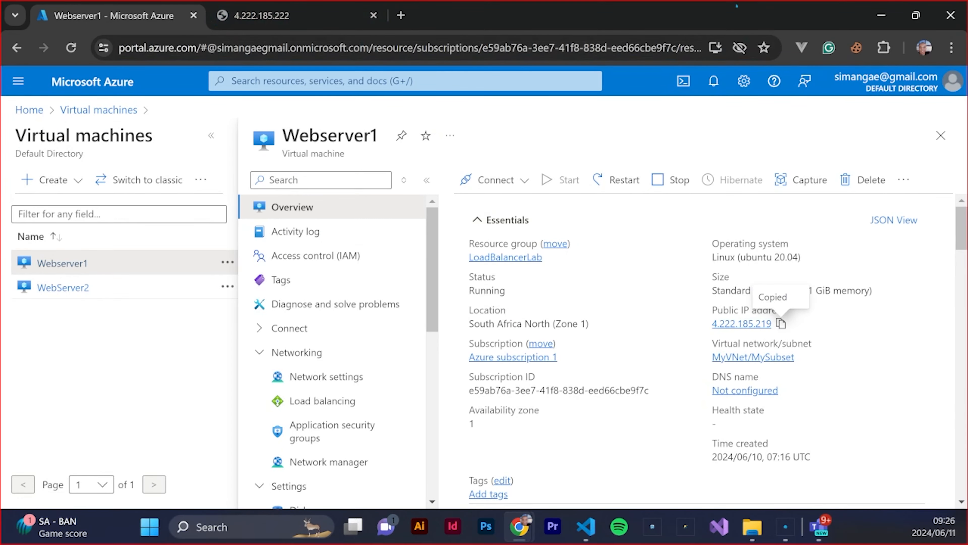
left_click_drag(753, 20, 534, 165)
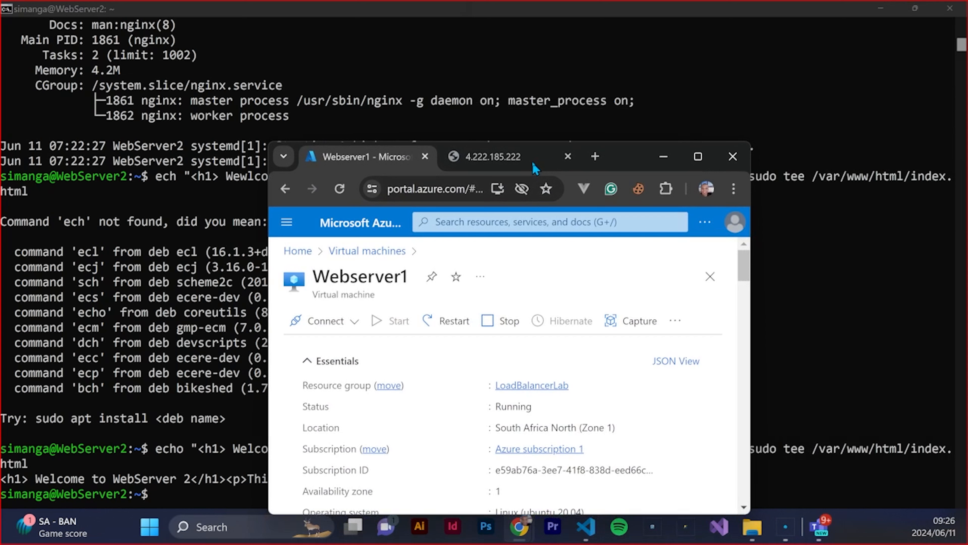
left_click(595, 156)
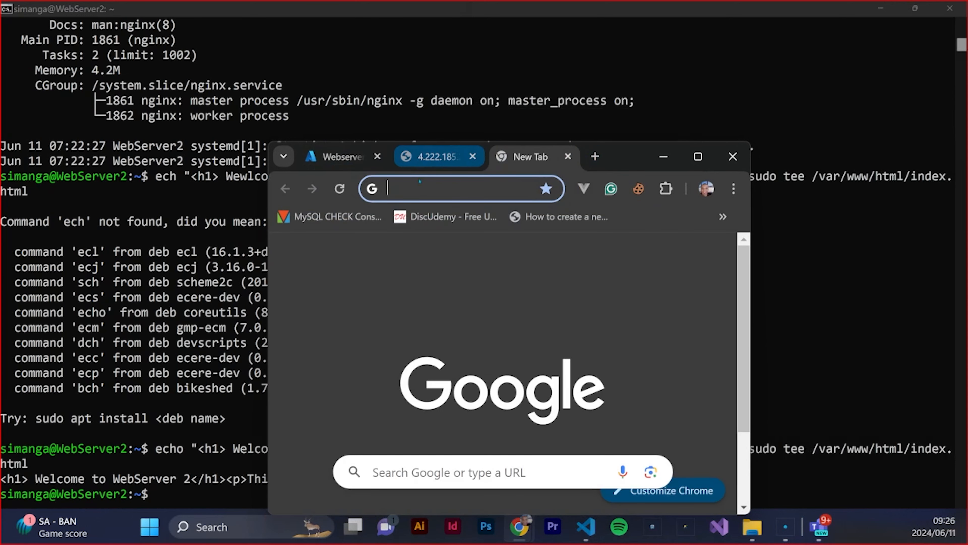
right_click(417, 188)
left_click(477, 336)
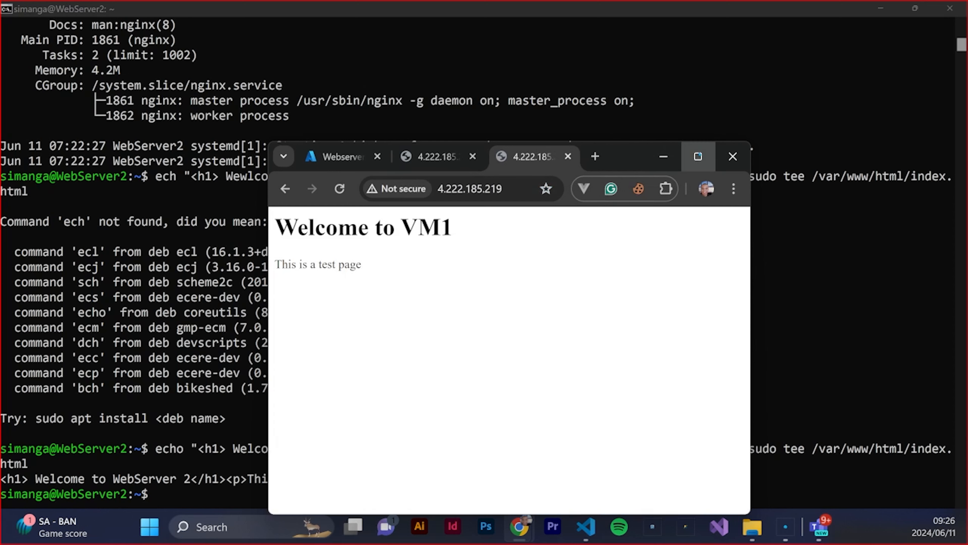
Revisit the 4.222.185.222 test page in the maximized browser, and return to Webserver1's overview in the Azure portal
left_click(698, 156)
left_click(286, 6)
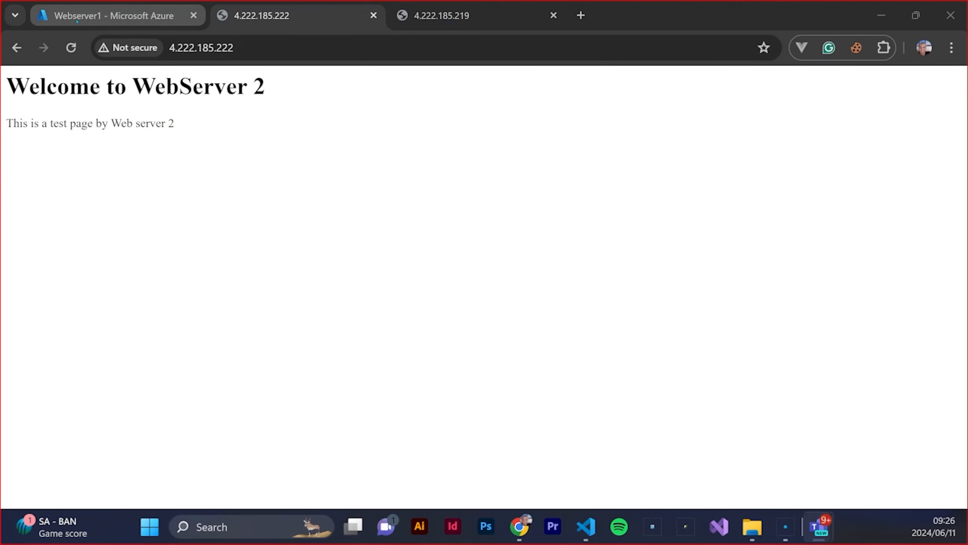
left_click(115, 16)
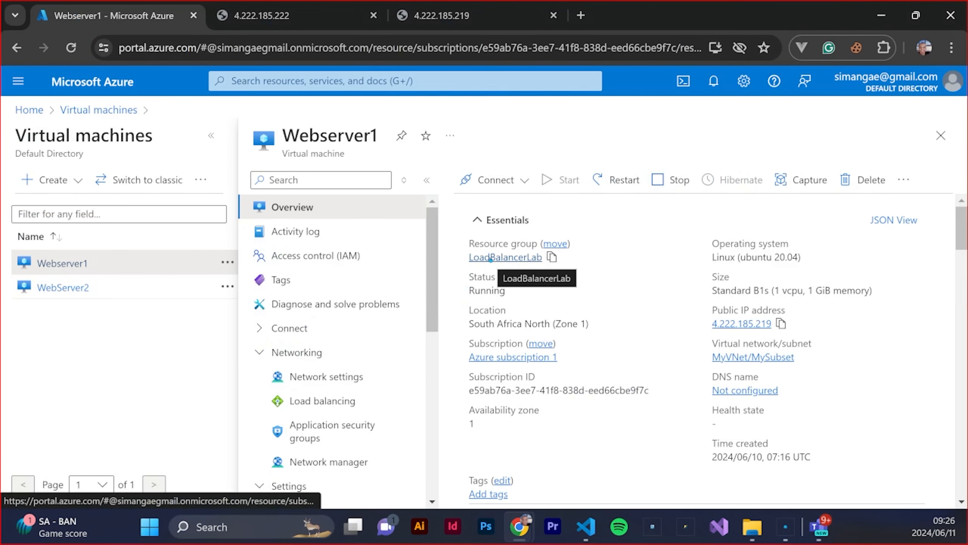
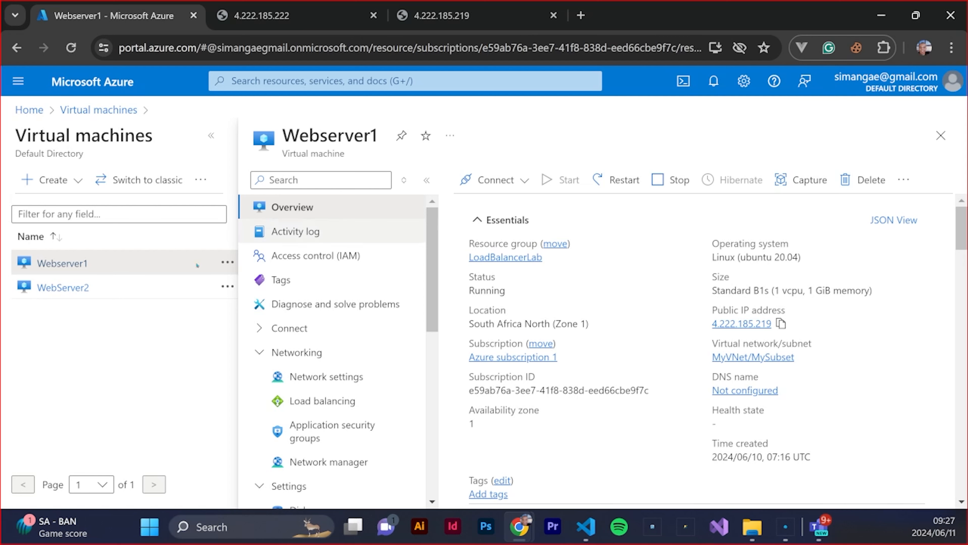
Return to the Azure home page, search for "load", go to the Load balancers service and start creating a load balancer
left_click(33, 109)
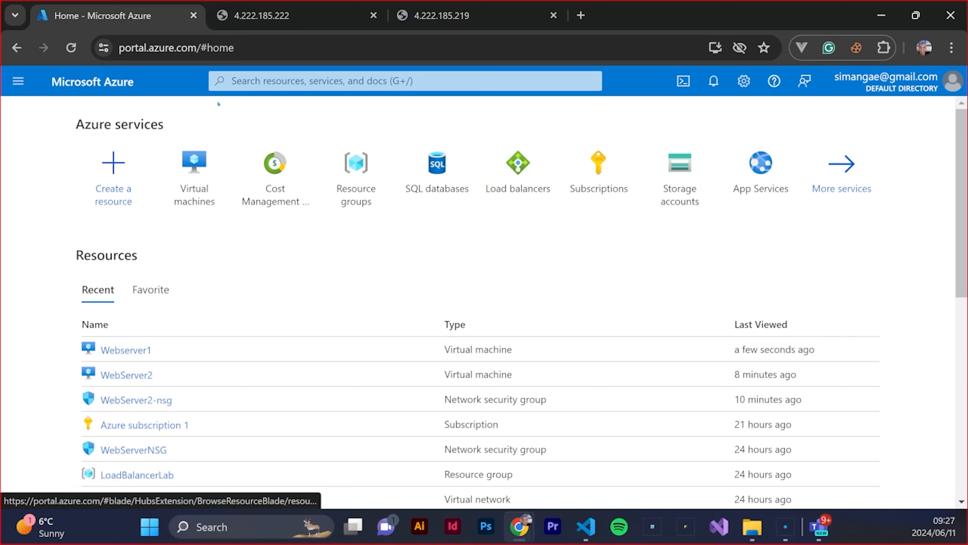
left_click(258, 79)
type("load")
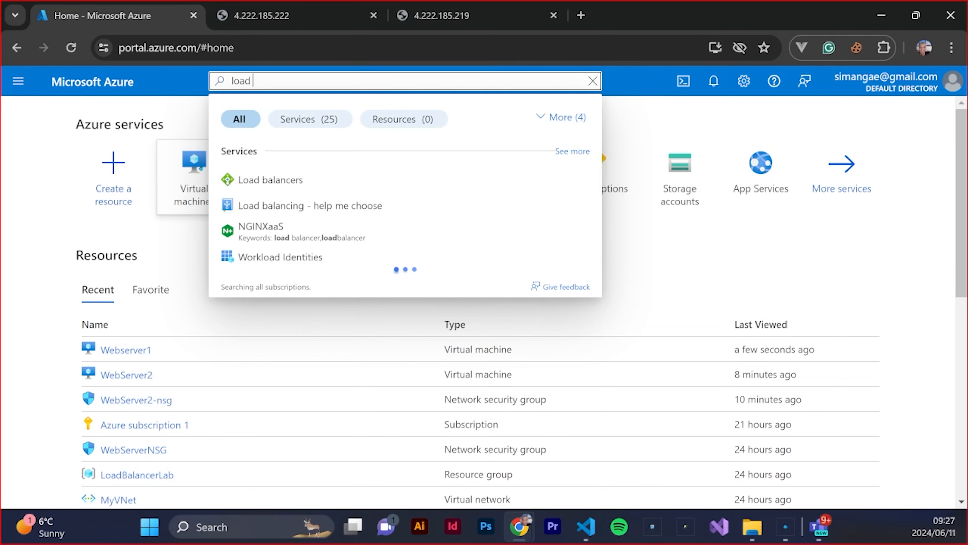
left_click(271, 178)
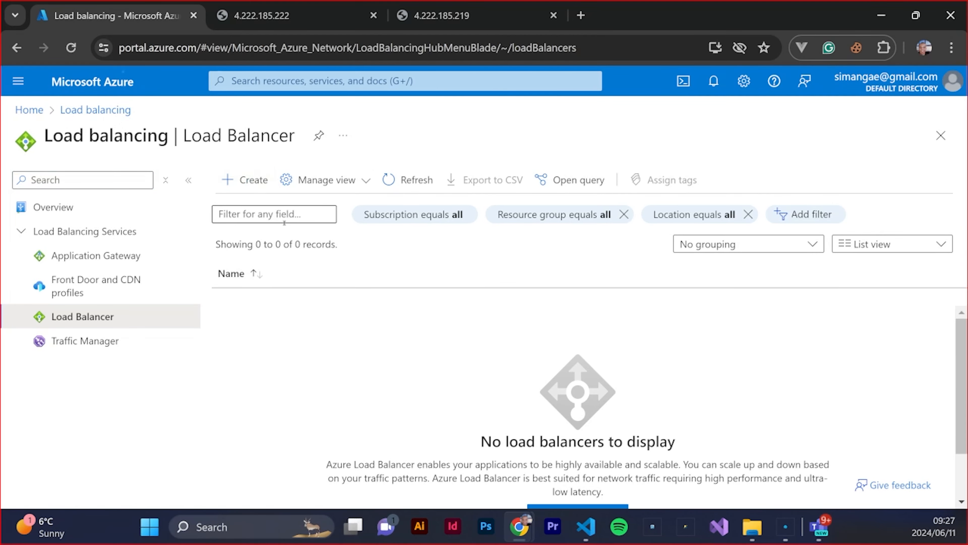
left_click(233, 181)
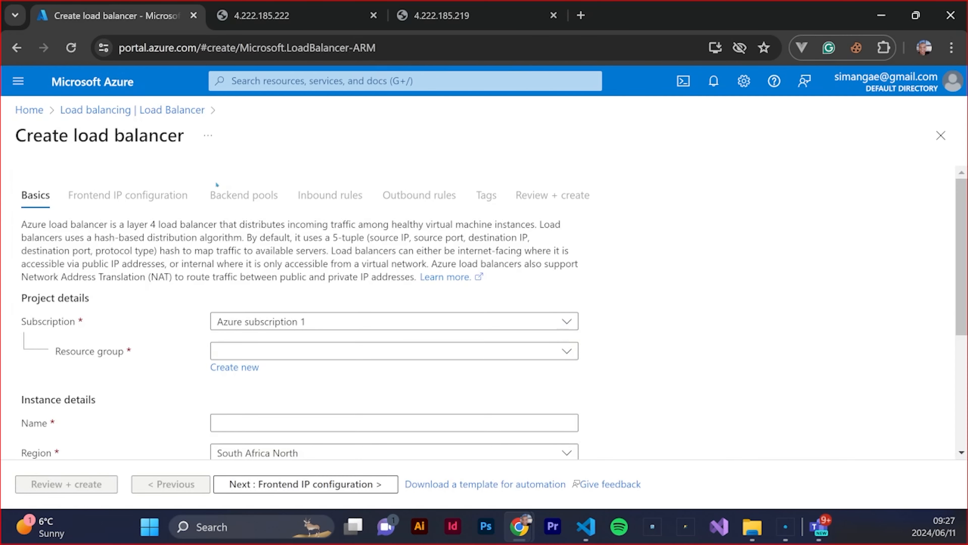
Assign the new load balancer to the existing LoadBalancerLab resource group
scroll(215, 180, "down", 3)
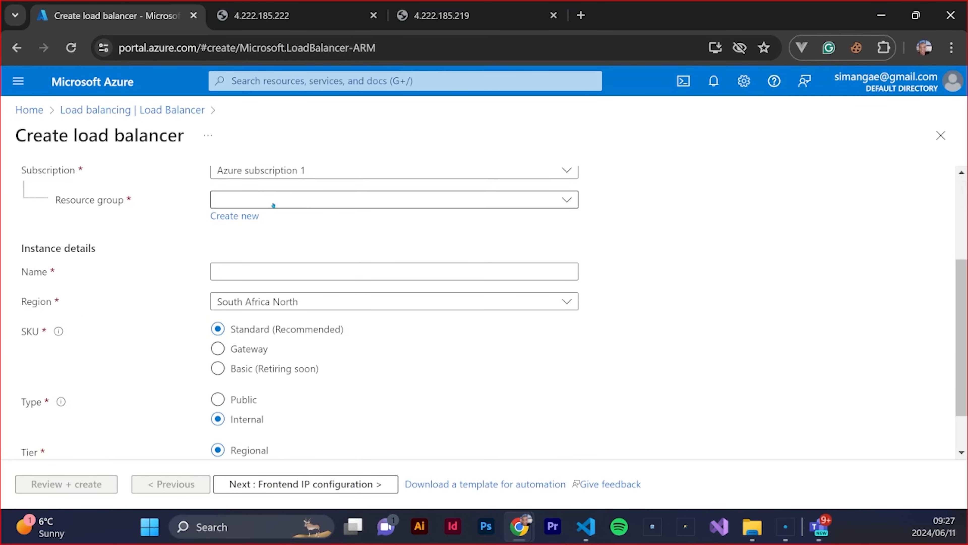
scroll(555, 275, "up", 2)
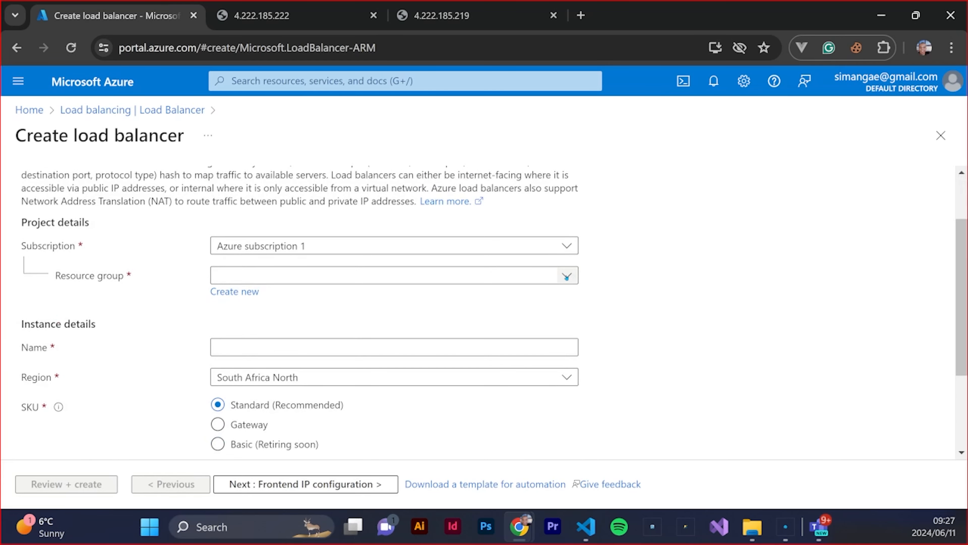
left_click(556, 275)
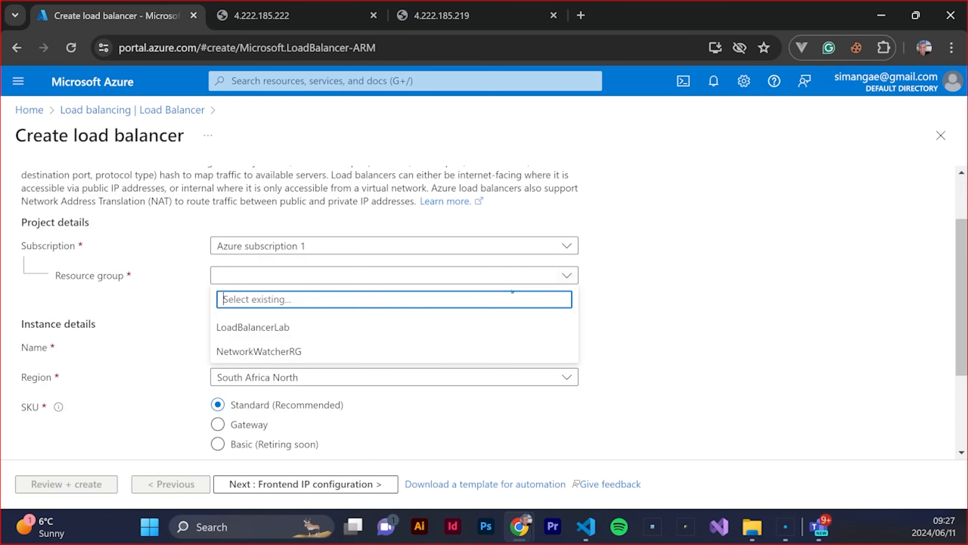
left_click(273, 328)
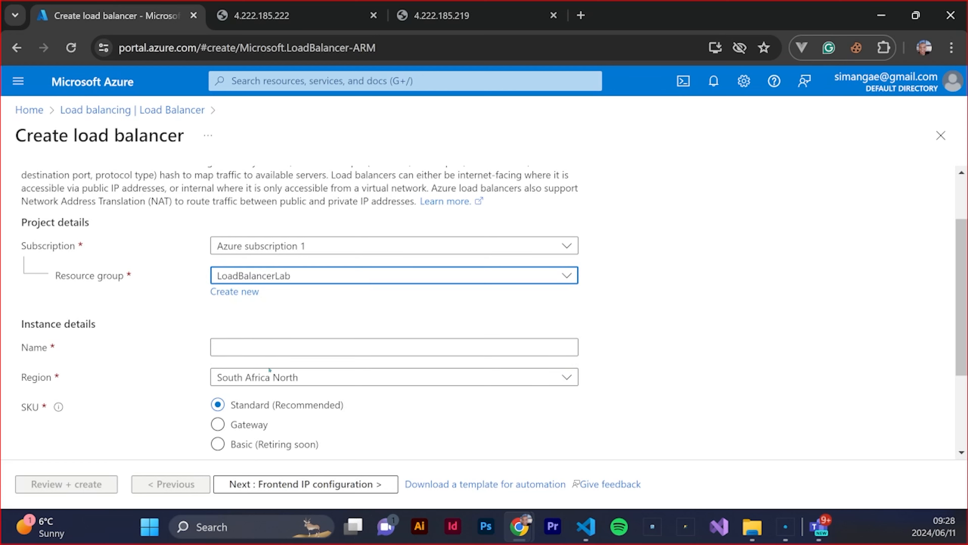
Name the load balancer AZ-LoaderBalcer-web and set its type to Public
left_click(249, 344)
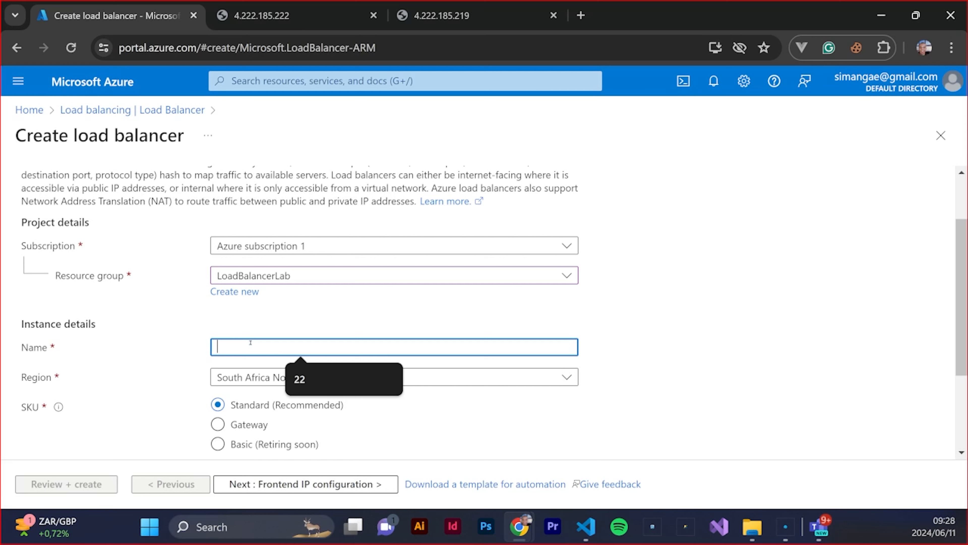
type("AZ")
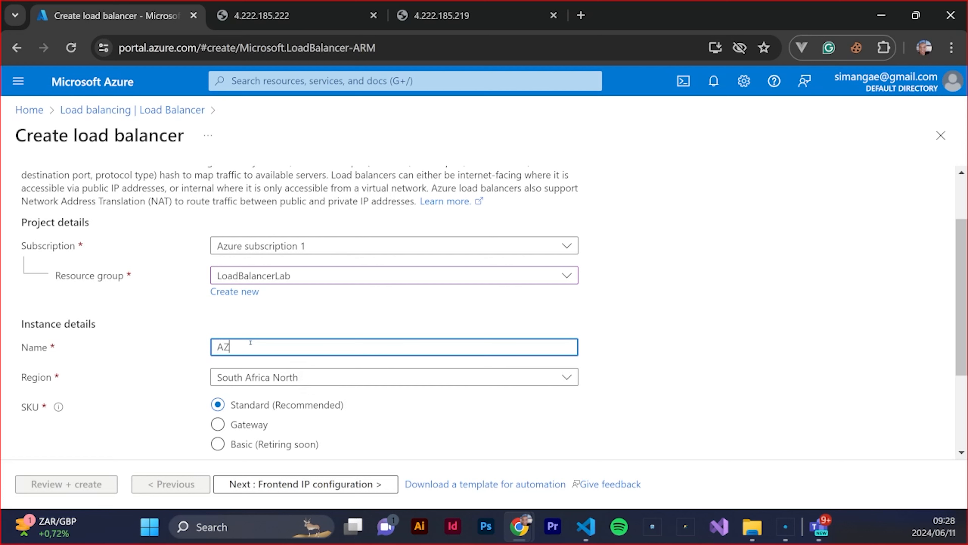
type("-LoaderBalcer-web")
scroll(529, 340, "down", 2)
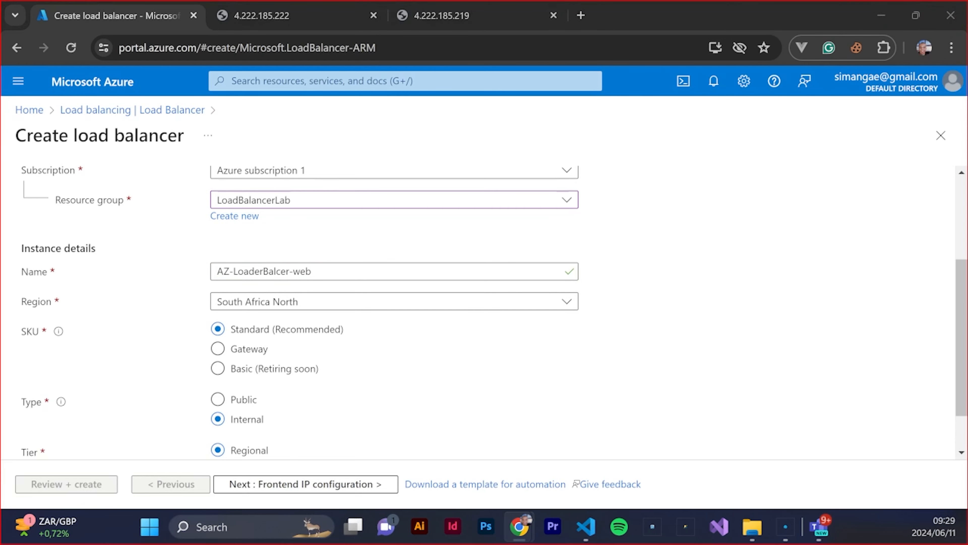
left_click(220, 399)
scroll(550, 341, "down", 1)
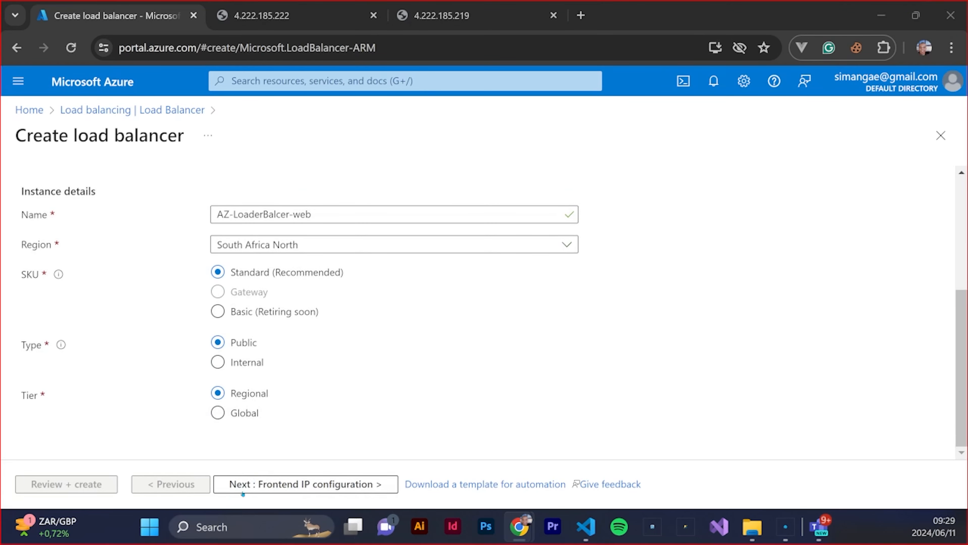
Proceed to the frontend IP configuration stage and start a new configuration named AZ-lb-config
left_click(261, 484)
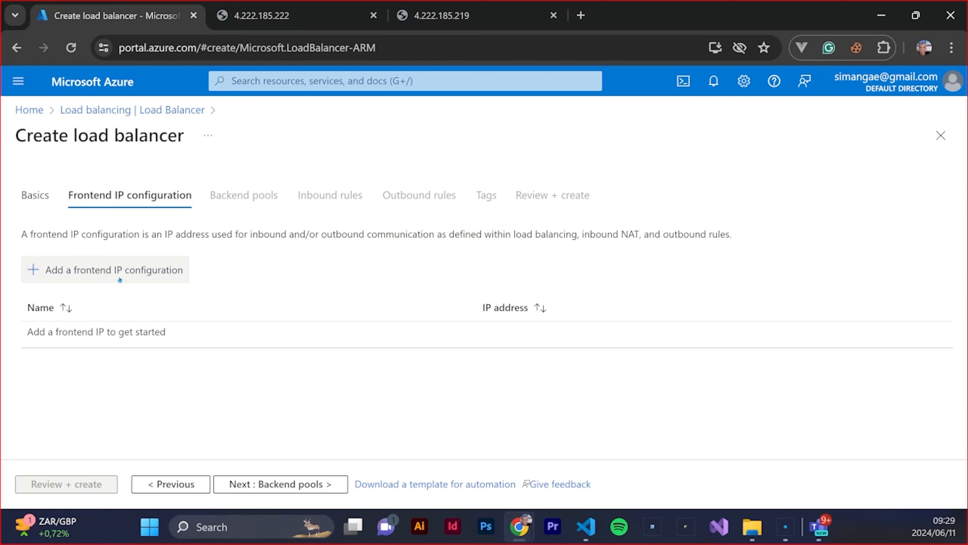
left_click(106, 271)
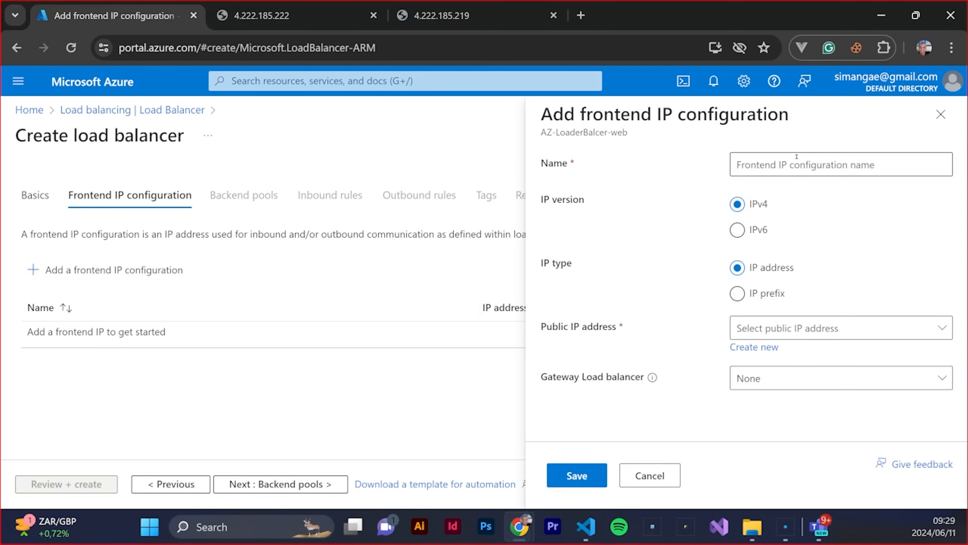
left_click(785, 164)
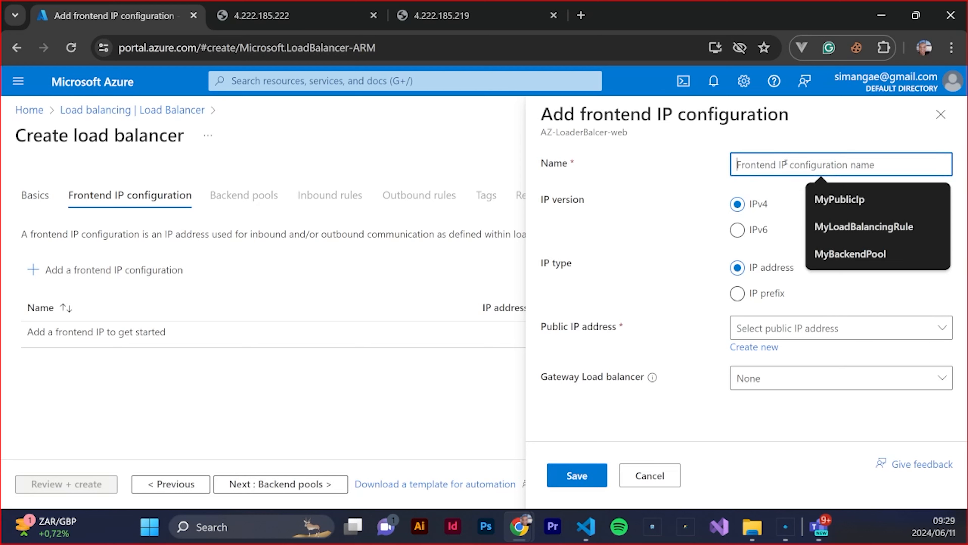
type("AZ-")
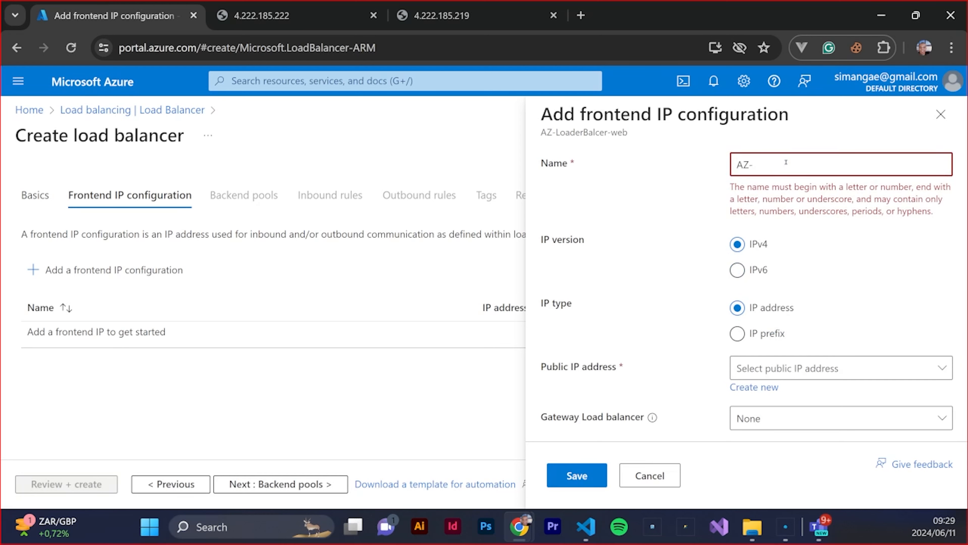
type("lb-ip")
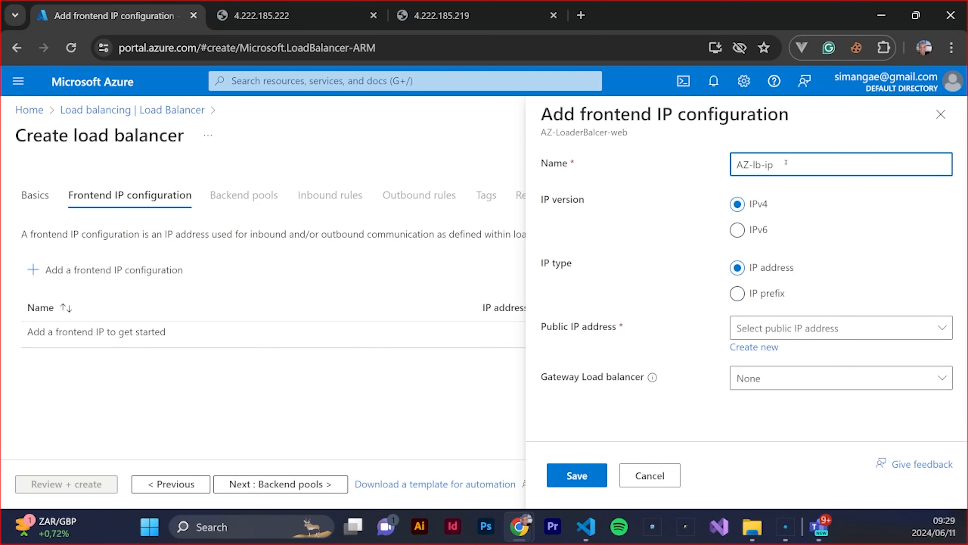
left_click_drag(786, 163, 765, 164)
type("config")
Create a new public IP address named az-lb-ip for the frontend and save the frontend IP configuration
left_click(754, 347)
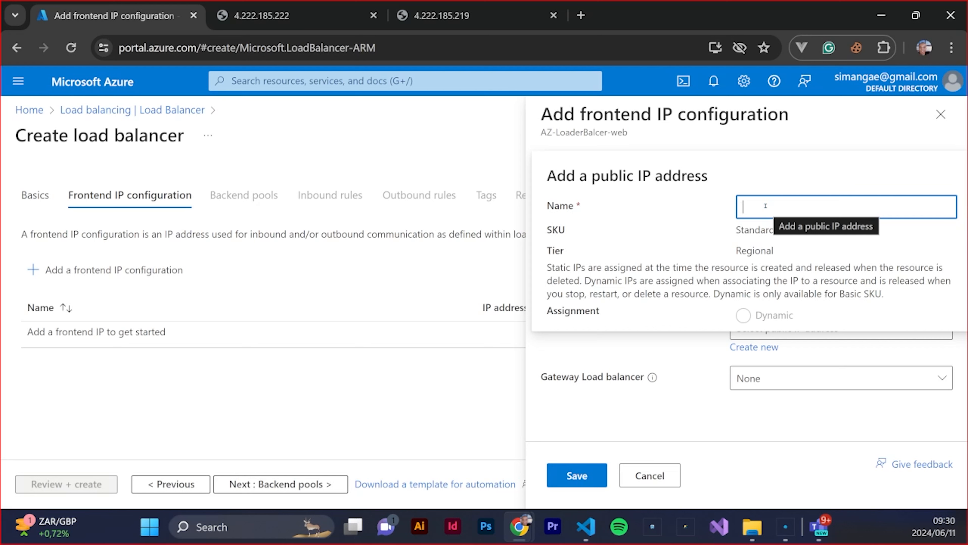
type("az-")
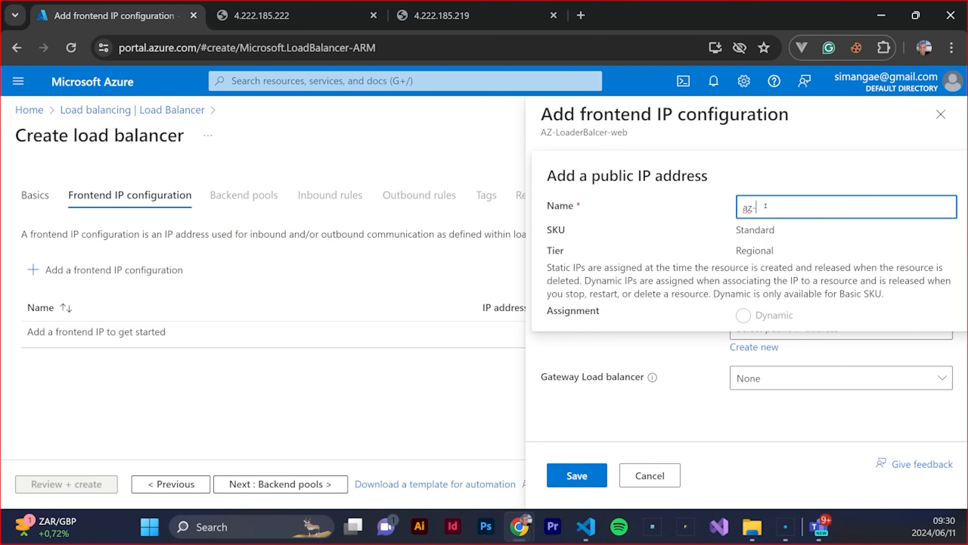
type("lb-ip")
key("Return")
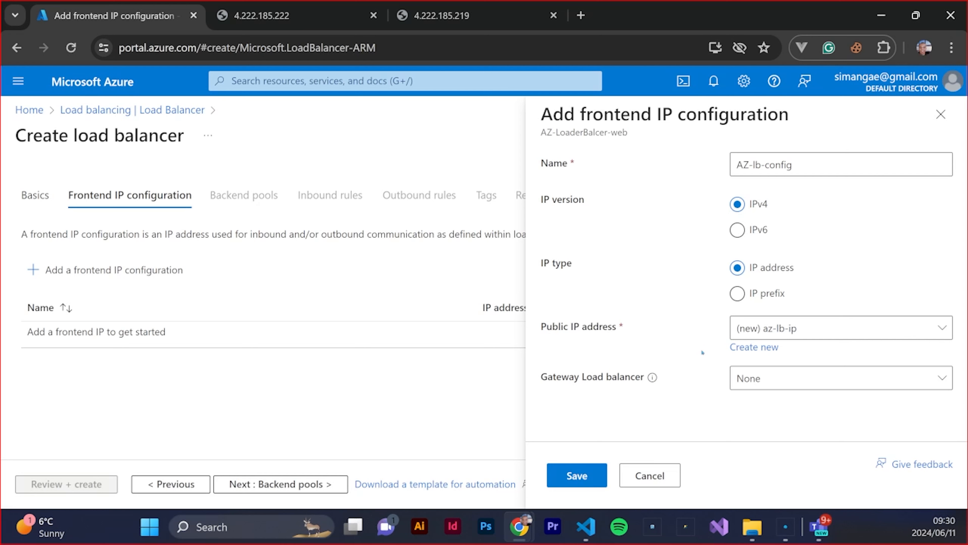
left_click(577, 476)
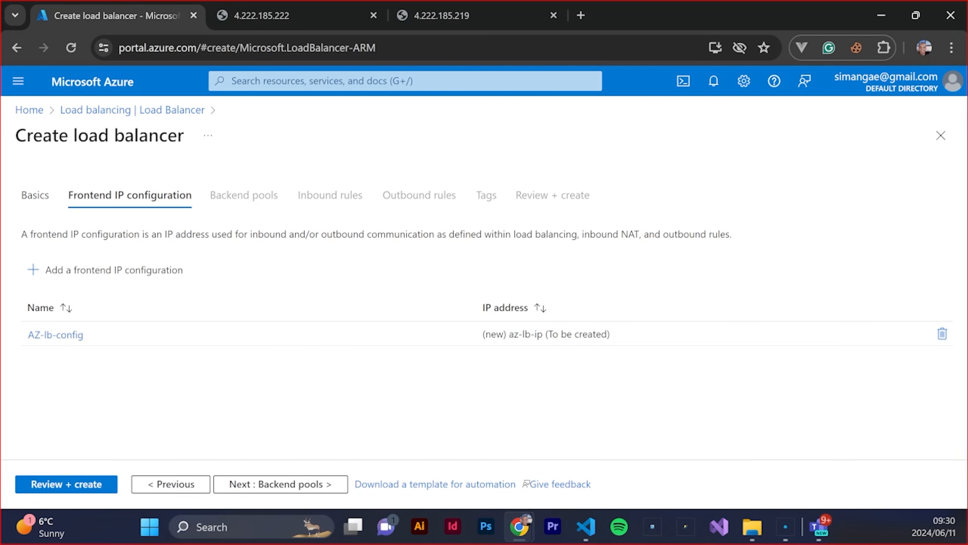
Proceed to the backend pools stage and start a pool named az-lb-pool on the MyVNet (LoadBalancerLab) virtual network
left_click(281, 484)
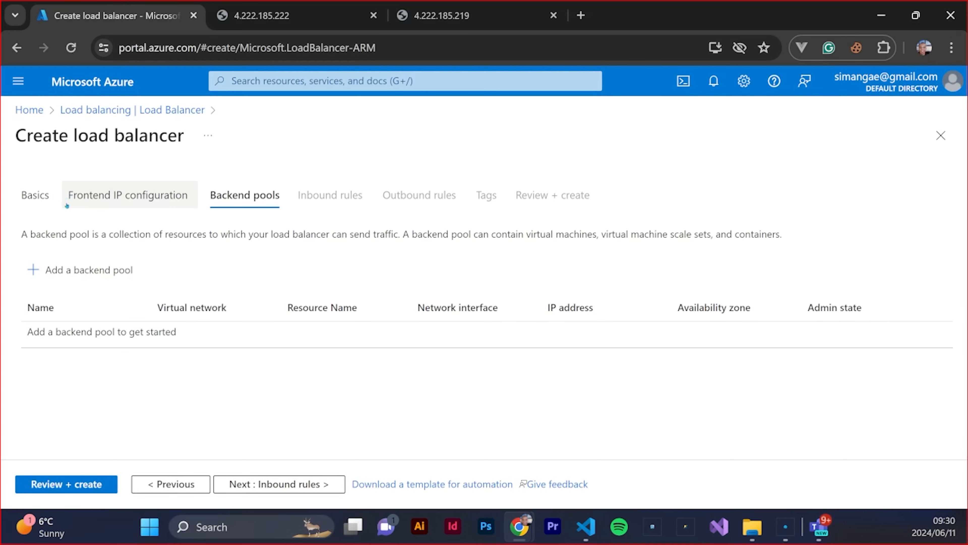
left_click(86, 270)
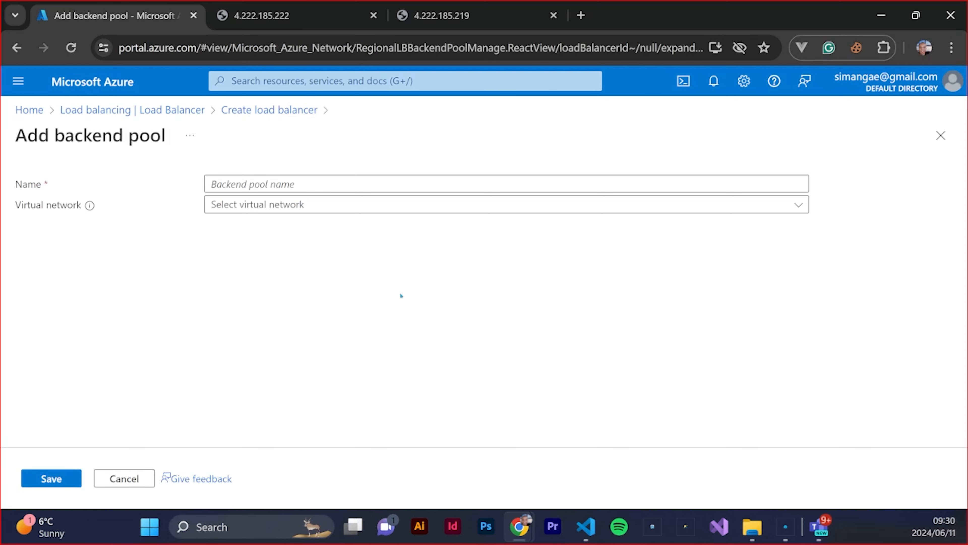
left_click(246, 184)
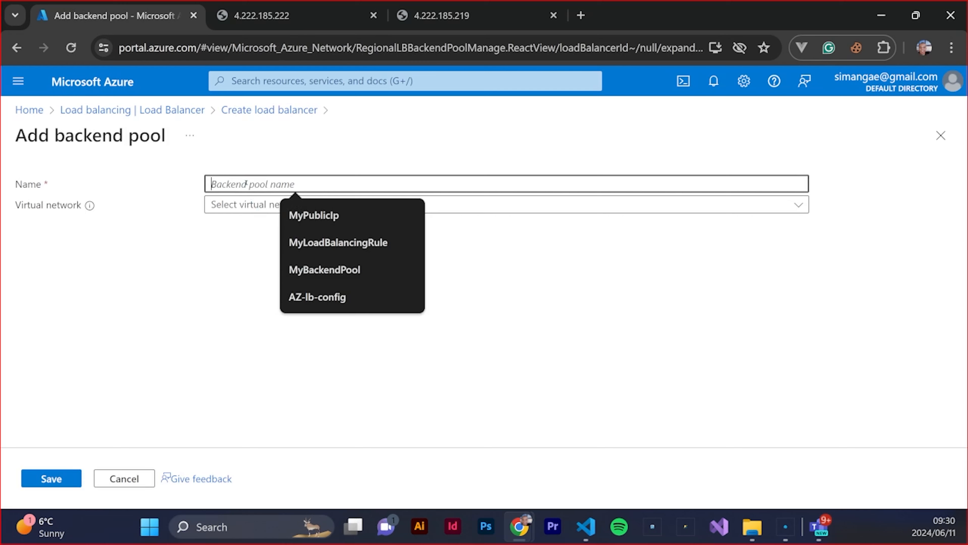
type("az-")
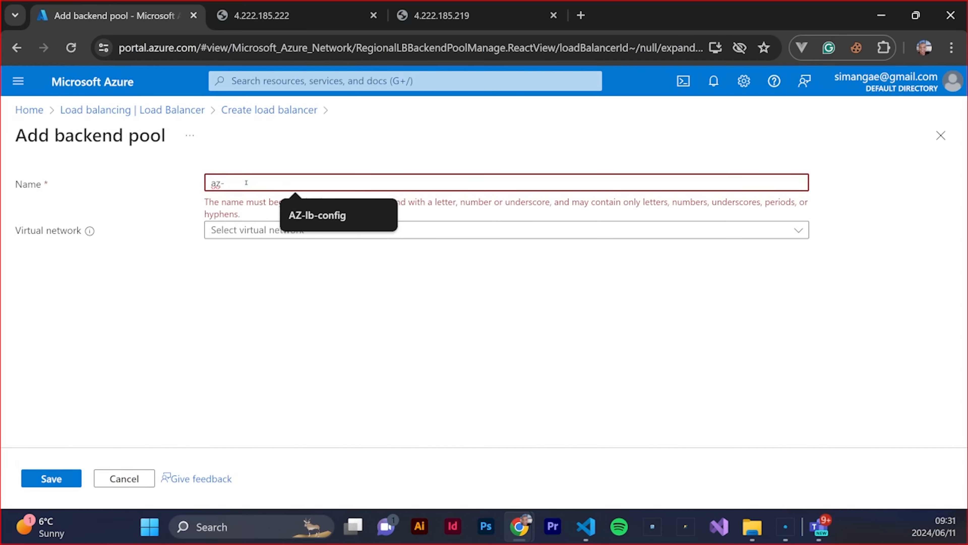
type("lb-pool")
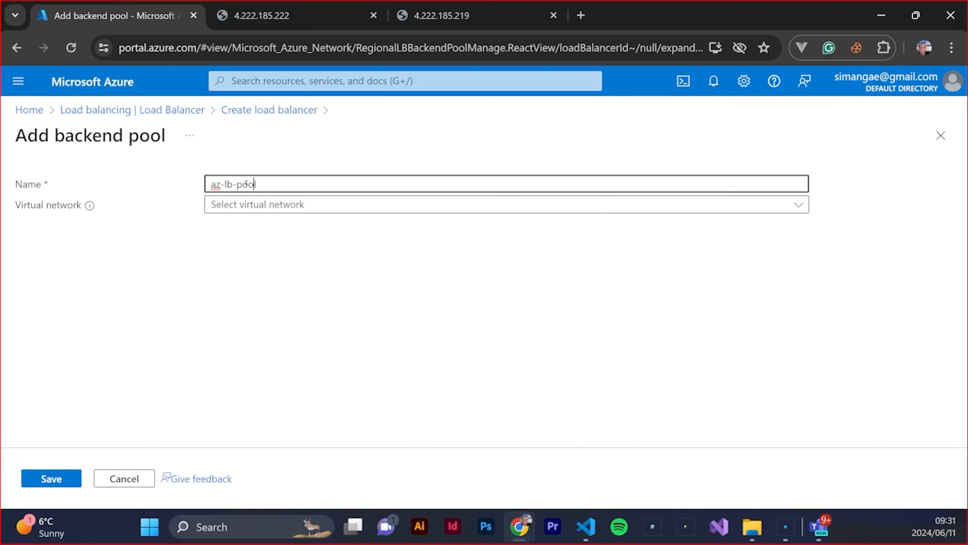
left_click(487, 261)
left_click(380, 206)
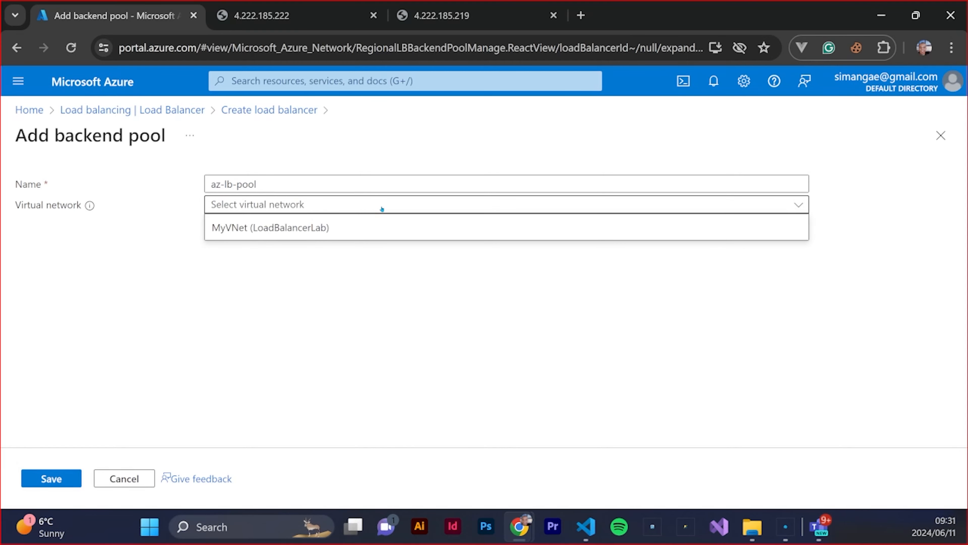
left_click(313, 231)
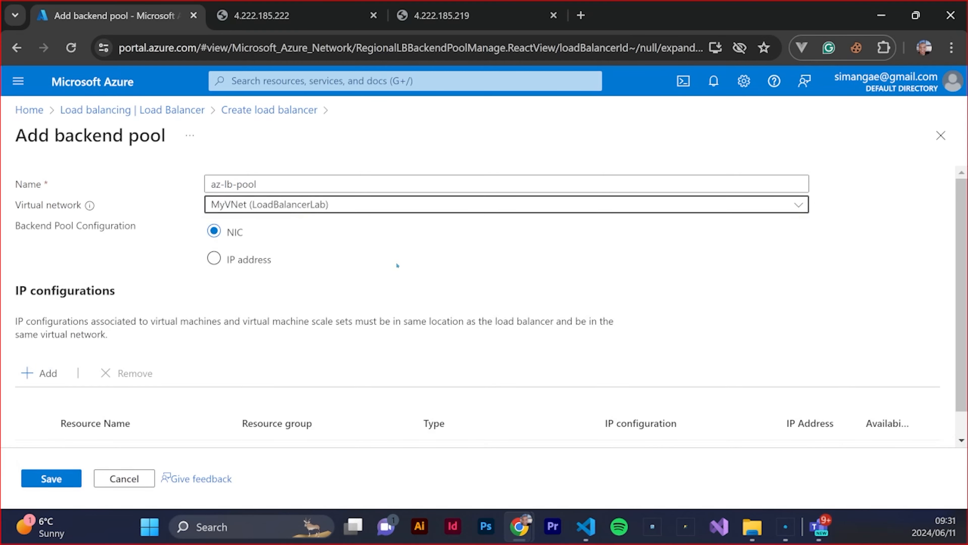
Add the IP configurations of Webserver1 and WebServer2 to the backend pool and save the pool
scroll(396, 261, "down", 1)
left_click(38, 345)
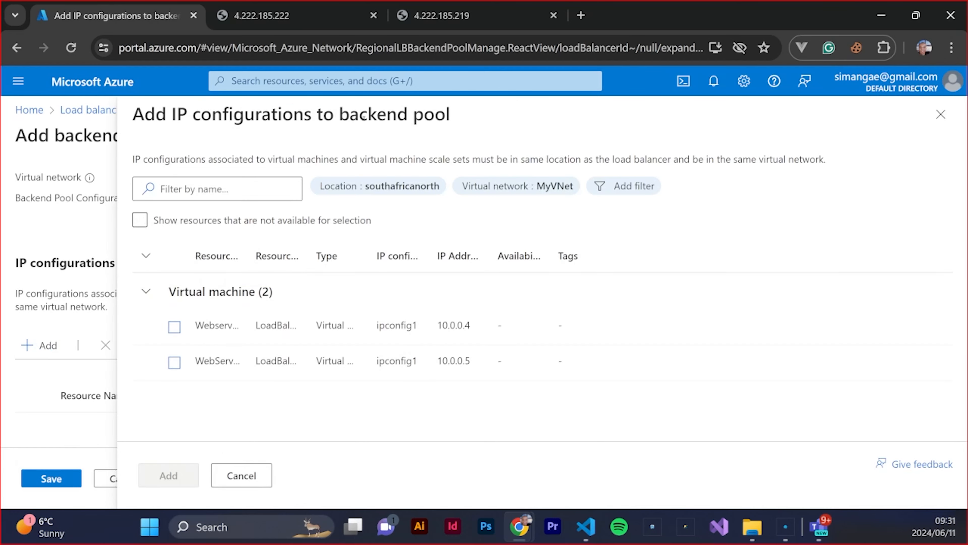
left_click(174, 326)
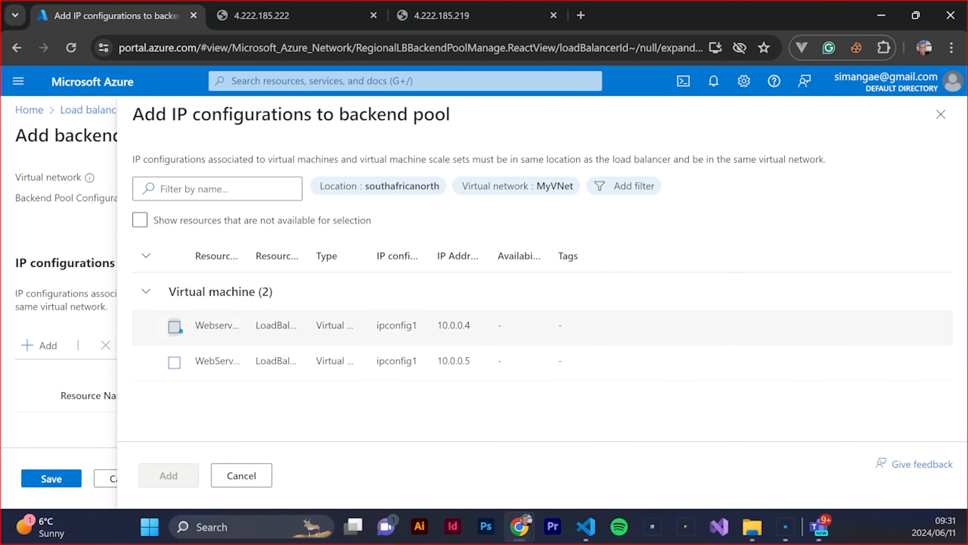
left_click(178, 367)
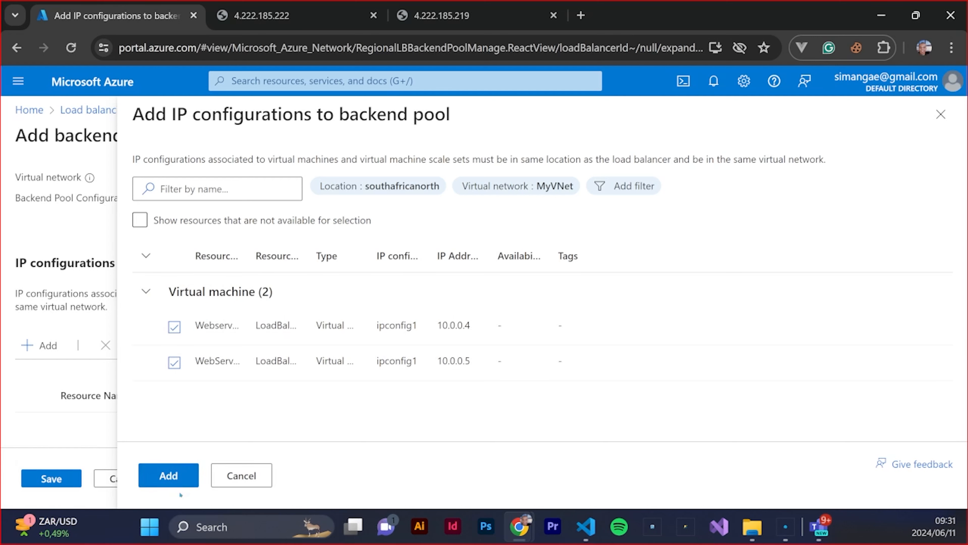
left_click(171, 475)
scroll(247, 372, "down", 2)
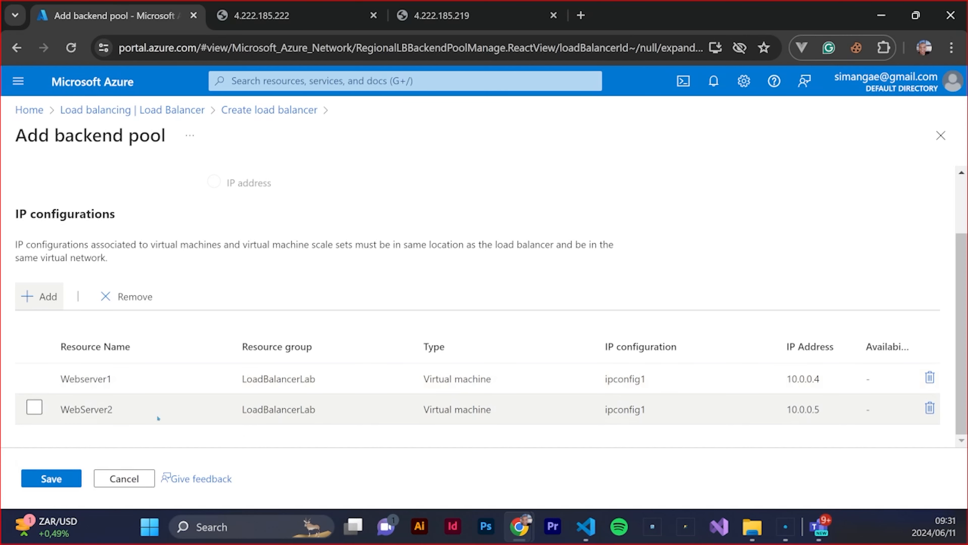
left_click(51, 478)
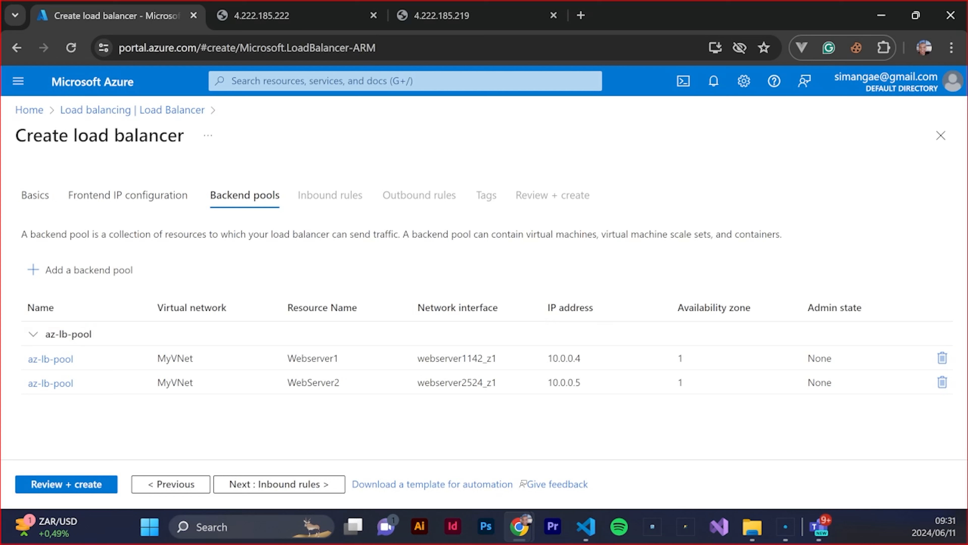
Proceed to the inbound rules stage and start a load balancing rule named az-lb-rule
left_click(259, 485)
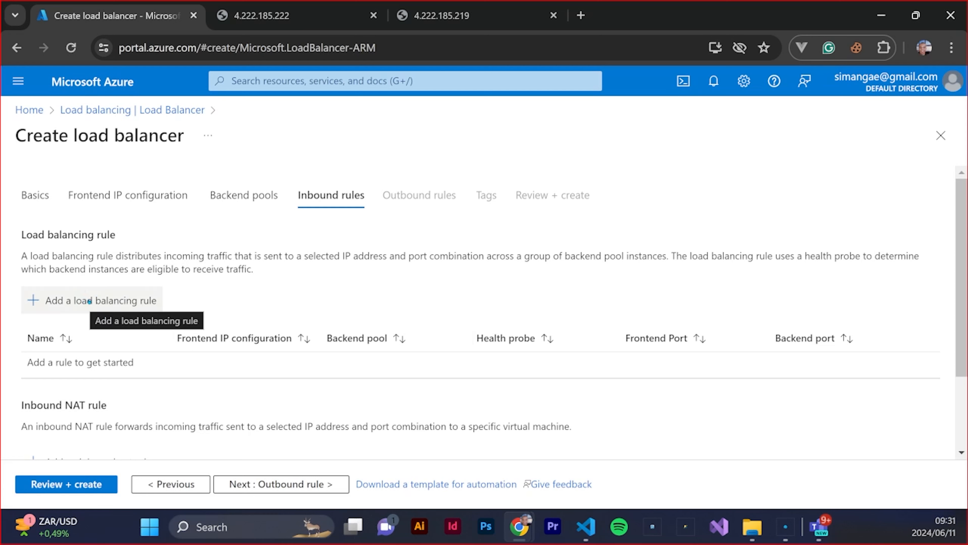
left_click(89, 301)
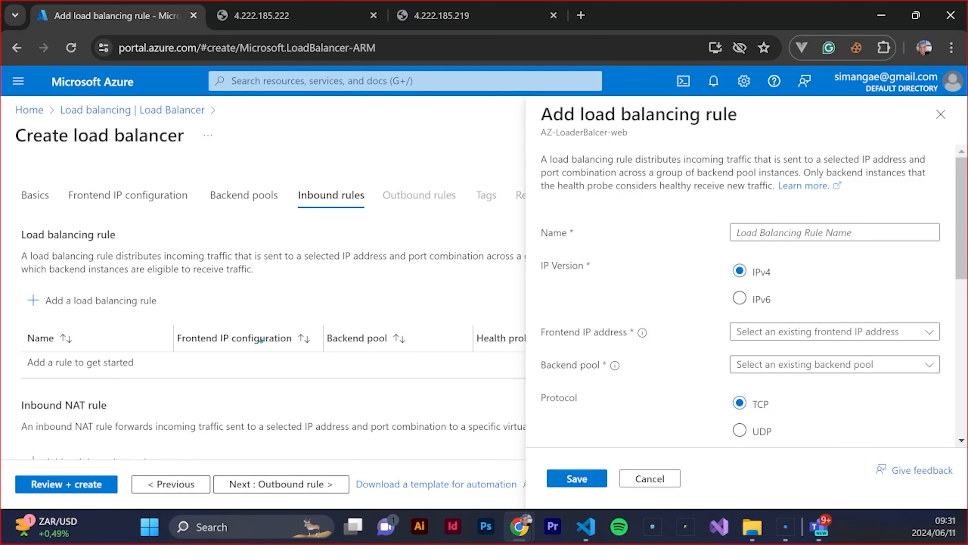
scroll(834, 383, "down", 5)
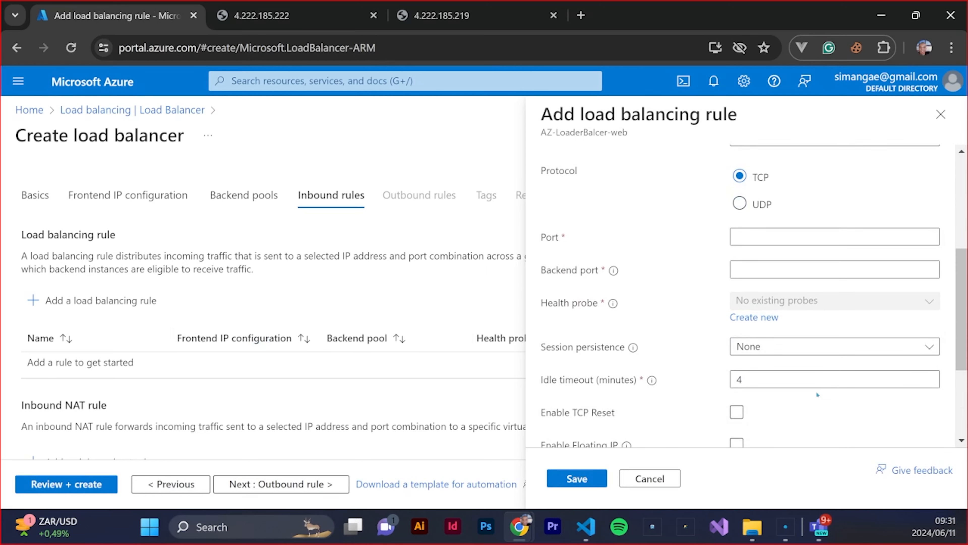
scroll(817, 394, "down", 4)
scroll(756, 289, "up", 10)
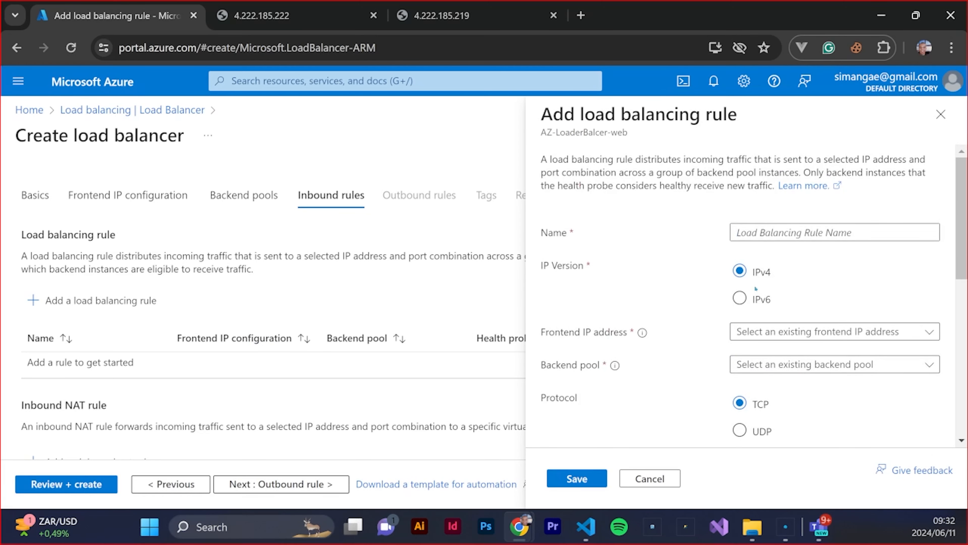
left_click(764, 232)
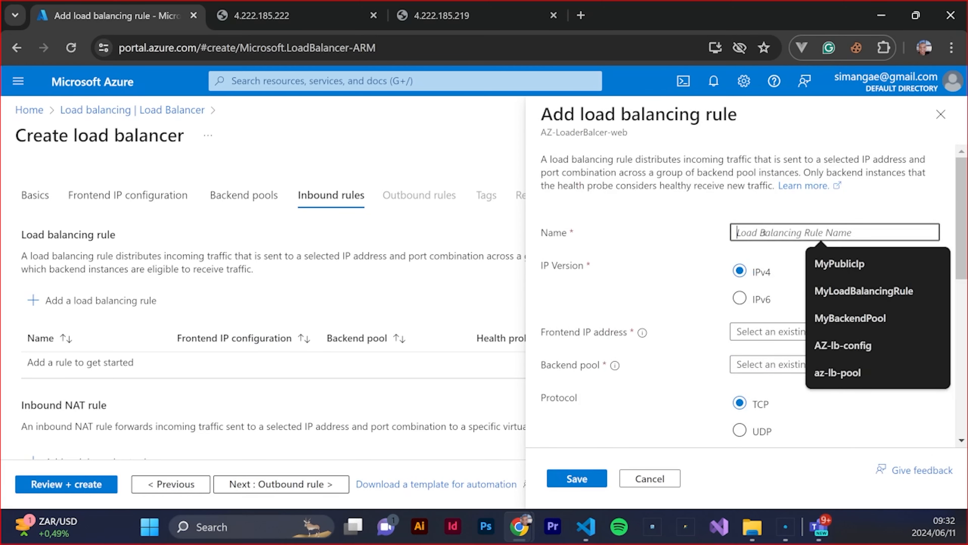
type("az-")
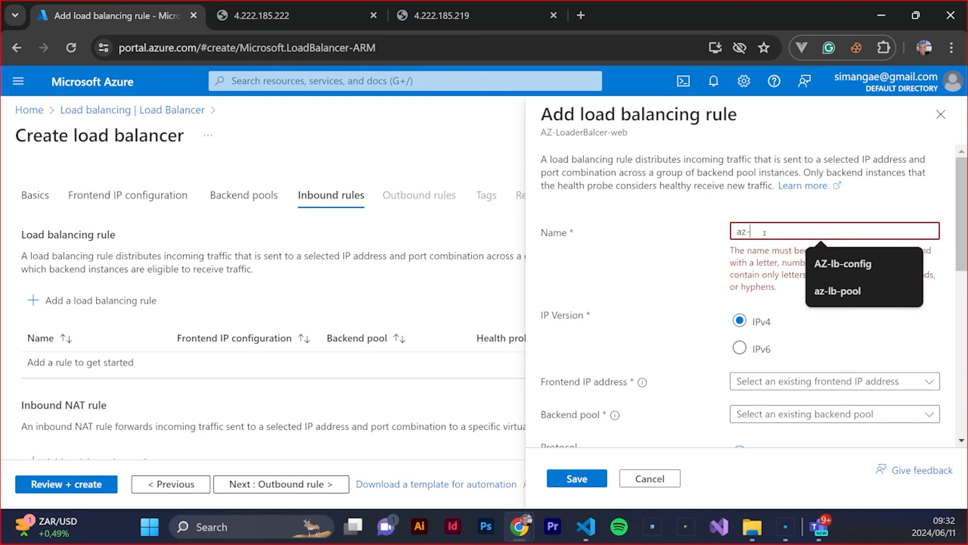
type("lb-rule")
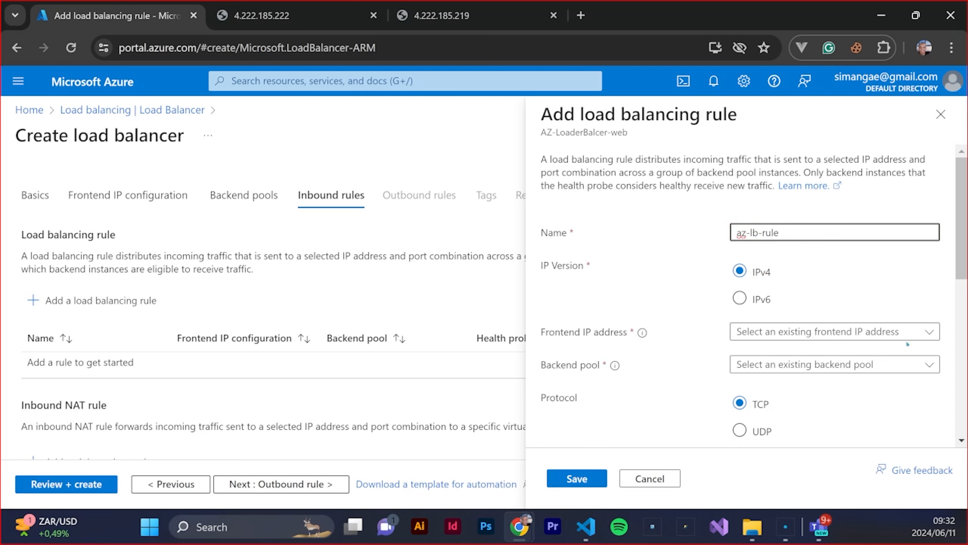
Assign the AZ-lb-config frontend IP address and the az-lb-pool backend pool to the load balancing rule
left_click(926, 331)
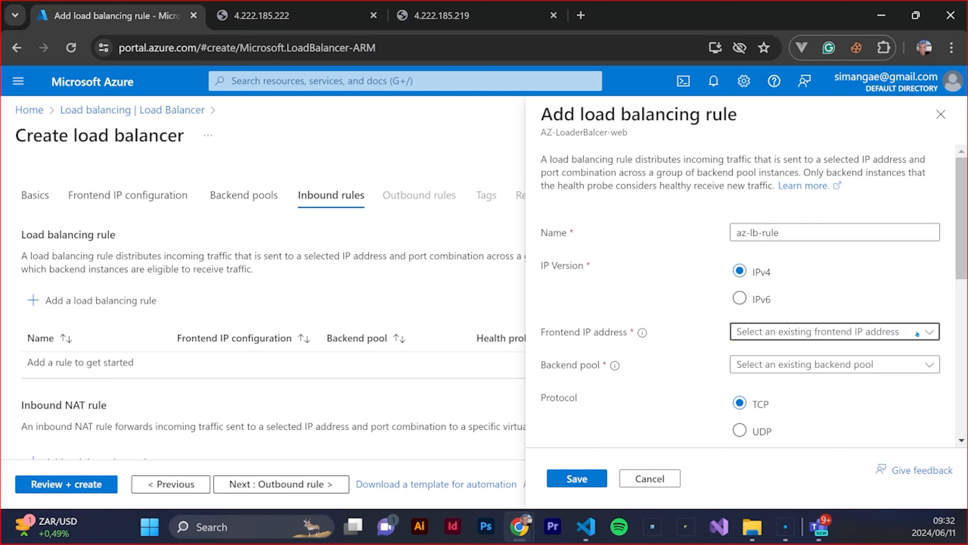
left_click(794, 354)
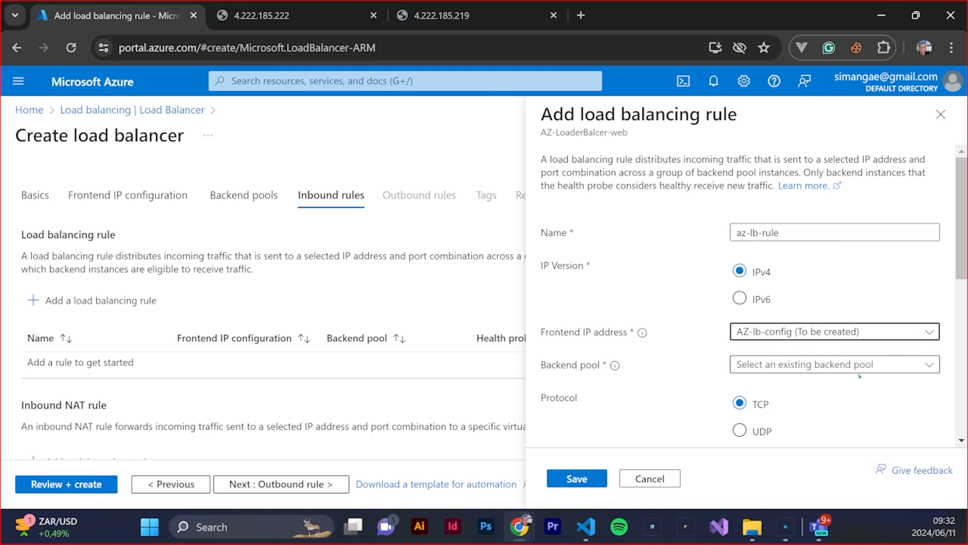
scroll(864, 391, "down", 2)
left_click(889, 295)
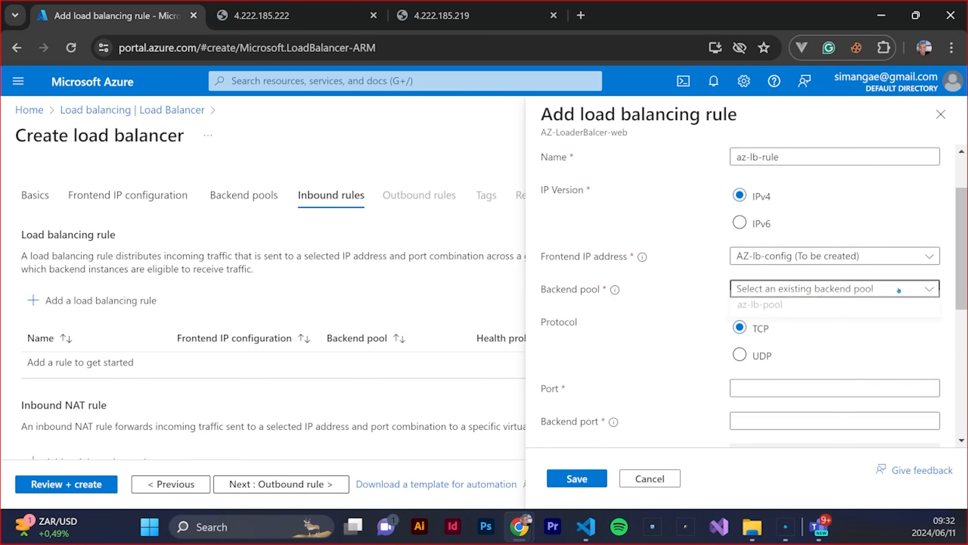
left_click(754, 311)
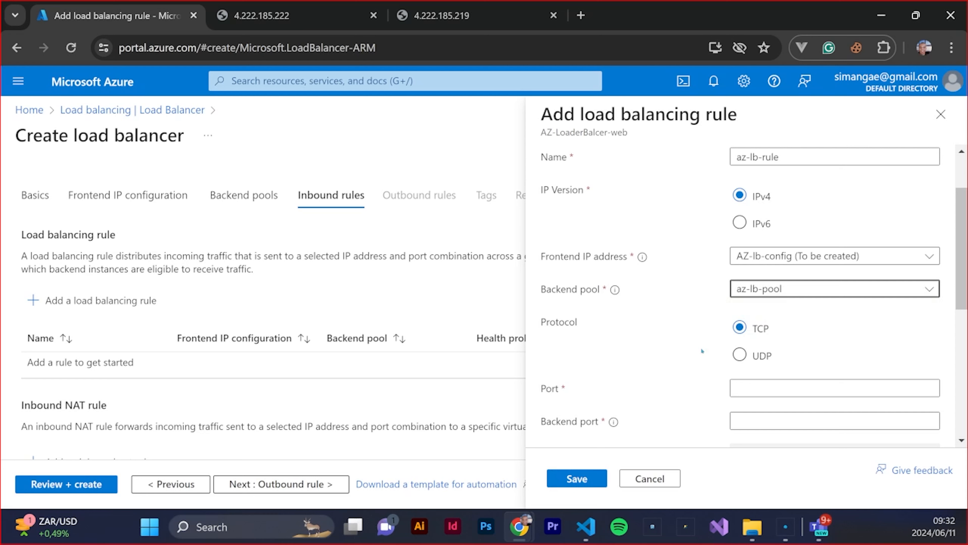
scroll(701, 346, "down", 2)
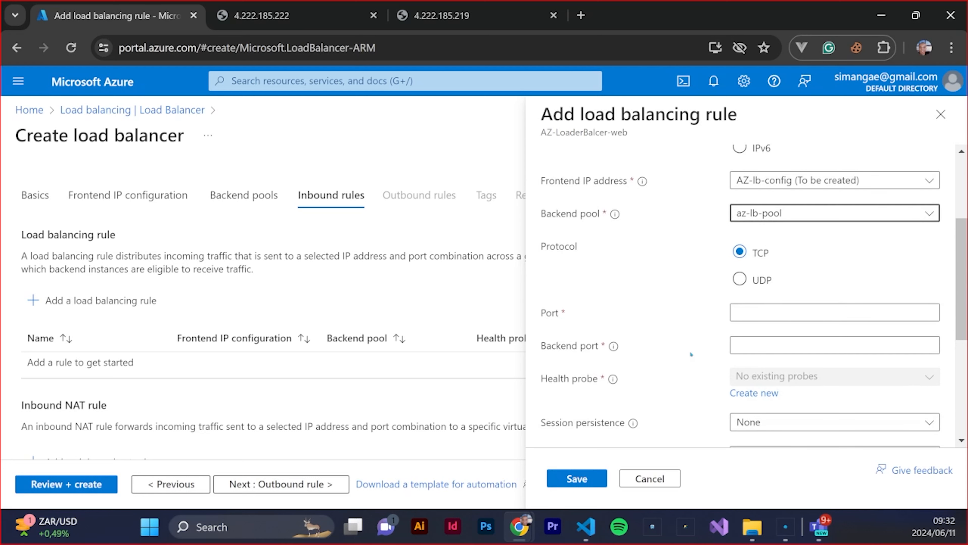
Create a new health probe named az-lb-health for the rule, keeping its default protocol, port and interval, and save it
left_click(768, 312)
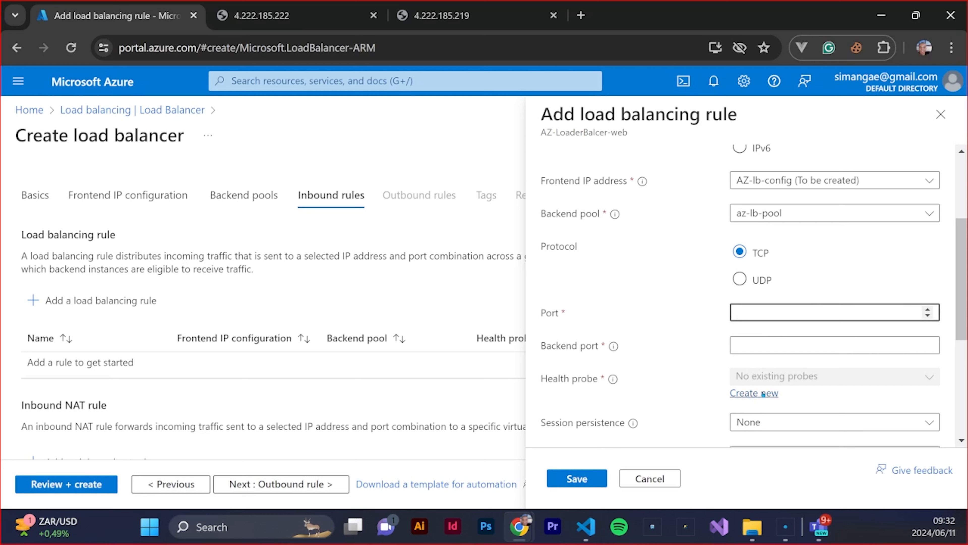
left_click(755, 393)
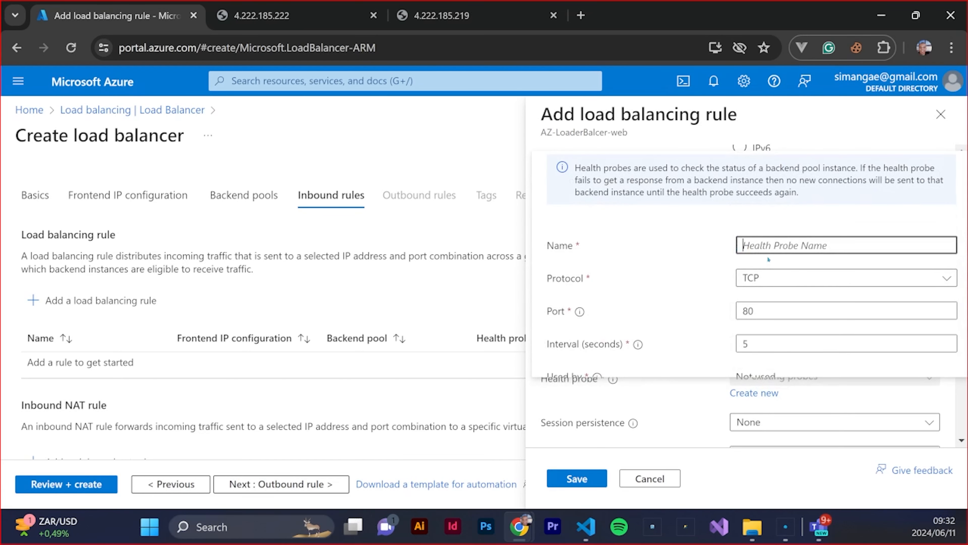
type("az-")
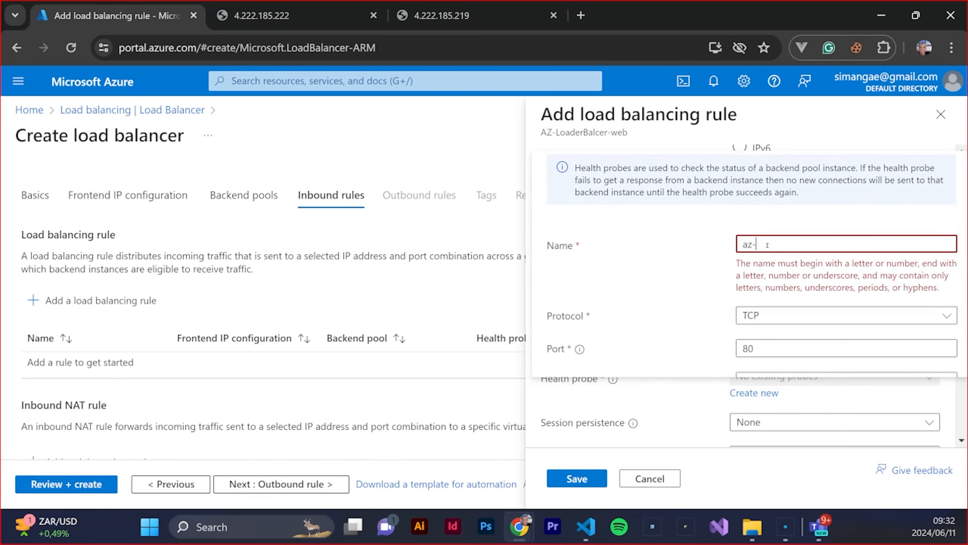
type("lb-he")
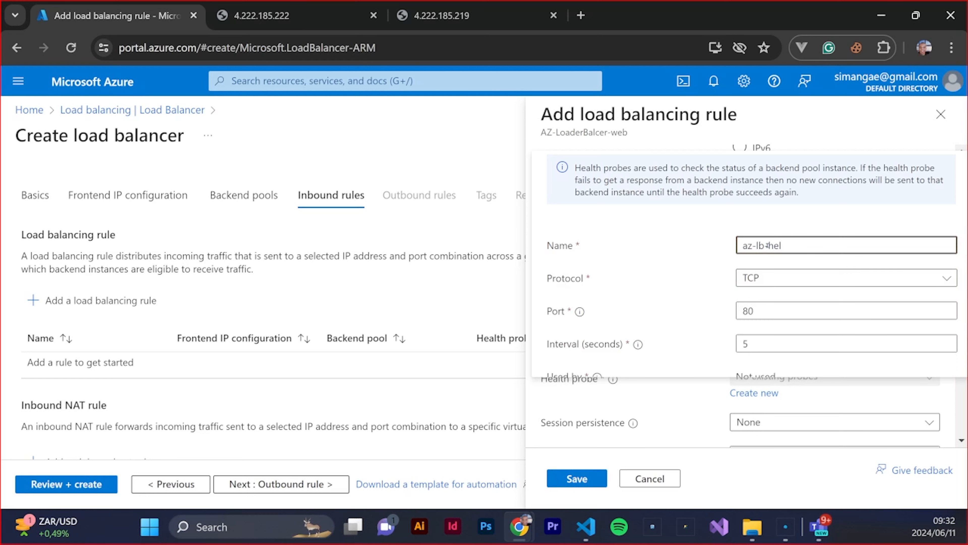
type("alth")
scroll(798, 274, "down", 1)
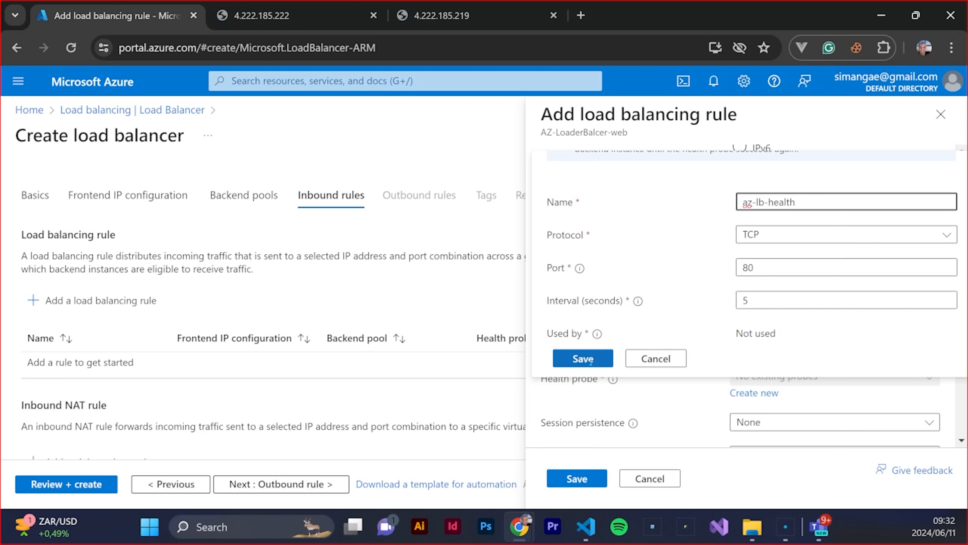
left_click(583, 359)
Set both the port and the backend port to 80 and save the load balancing rule
scroll(674, 253, "down", 2)
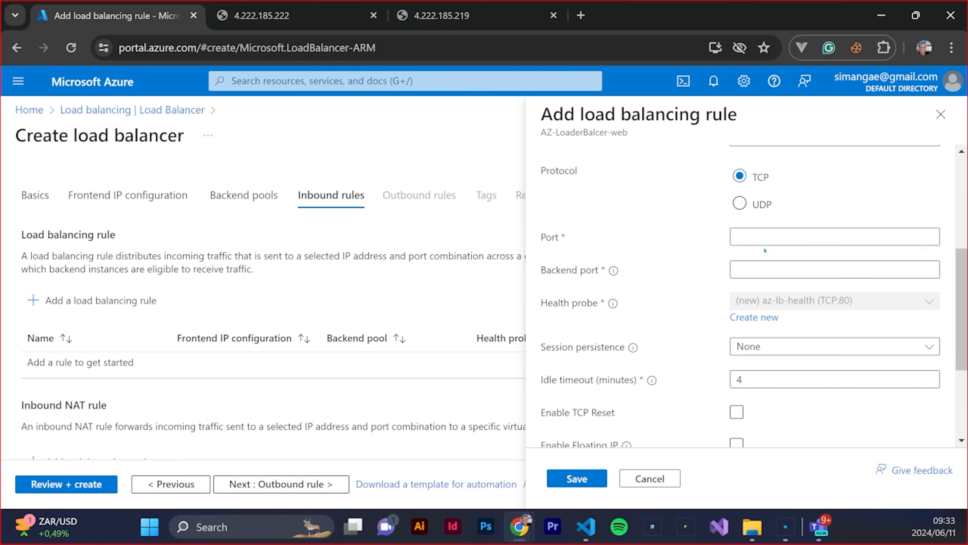
left_click(768, 241)
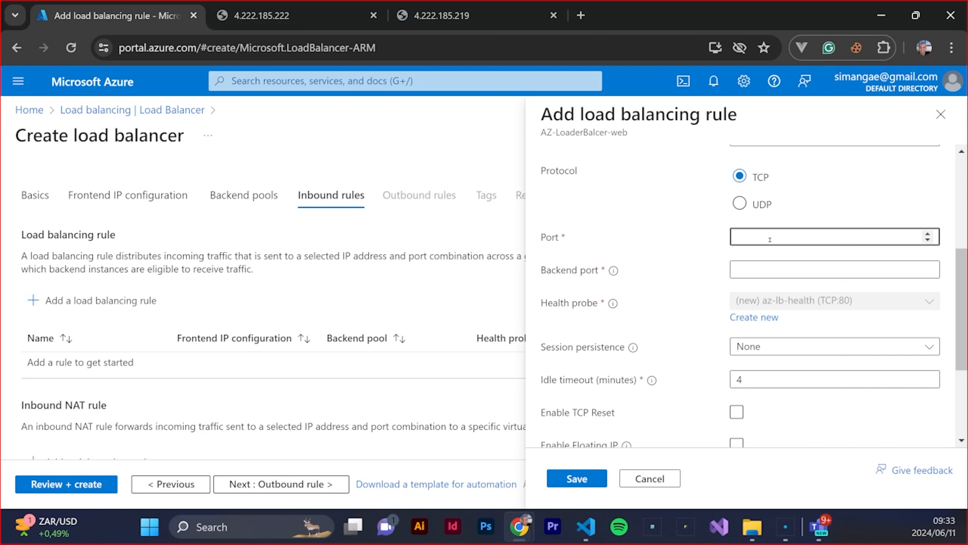
type("80")
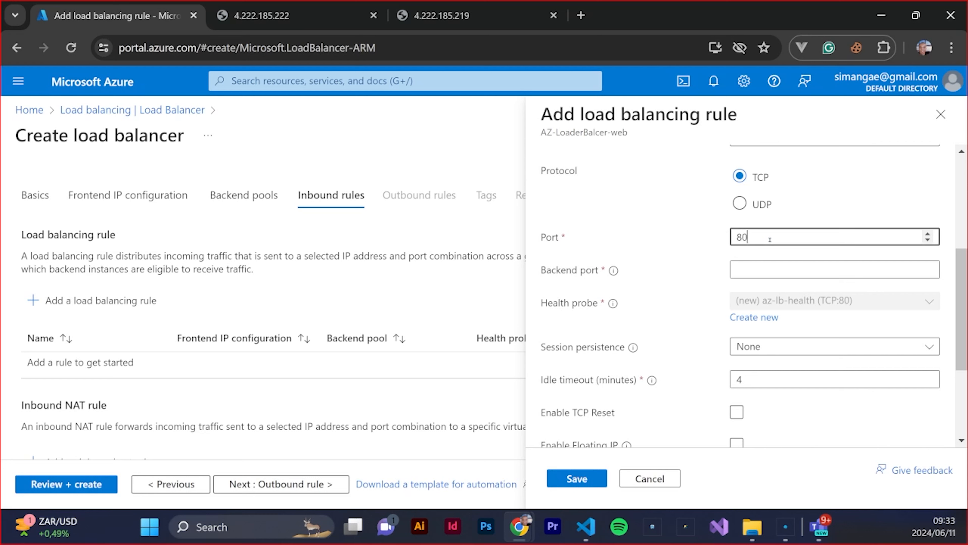
left_click(758, 271)
type("80")
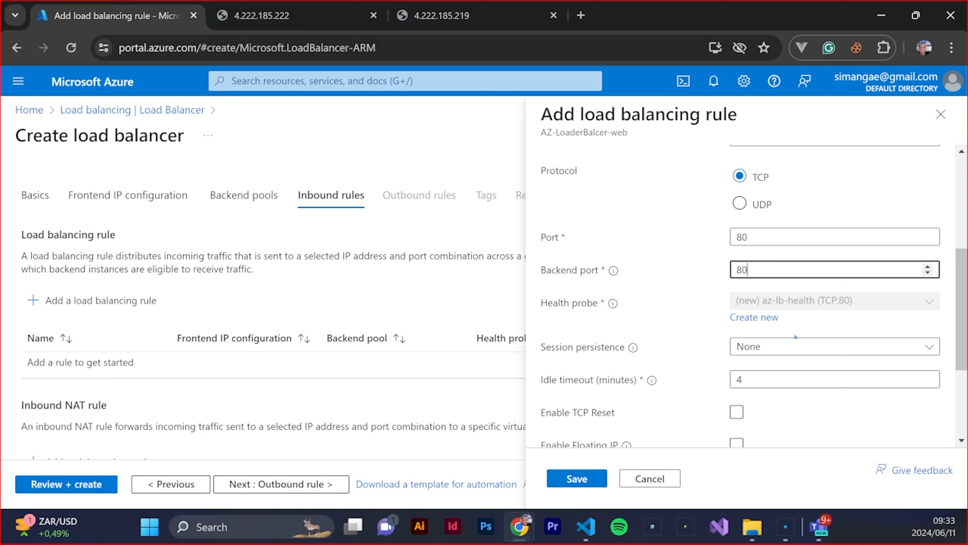
scroll(782, 399, "down", 2)
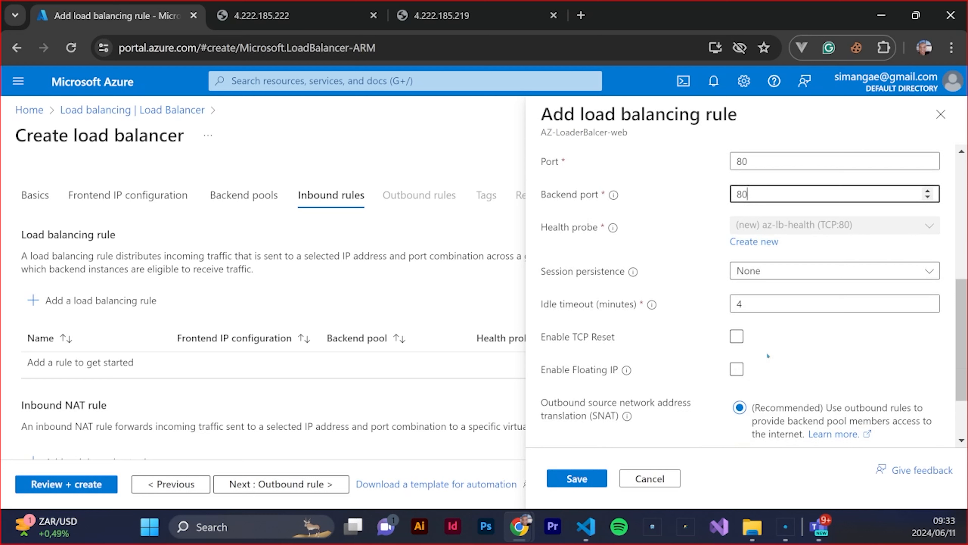
scroll(767, 343, "down", 2)
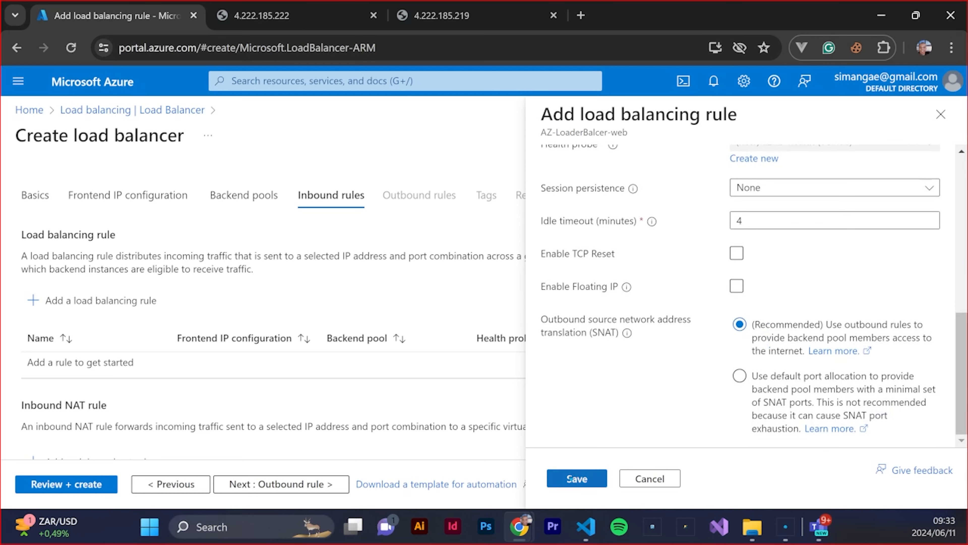
left_click(597, 475)
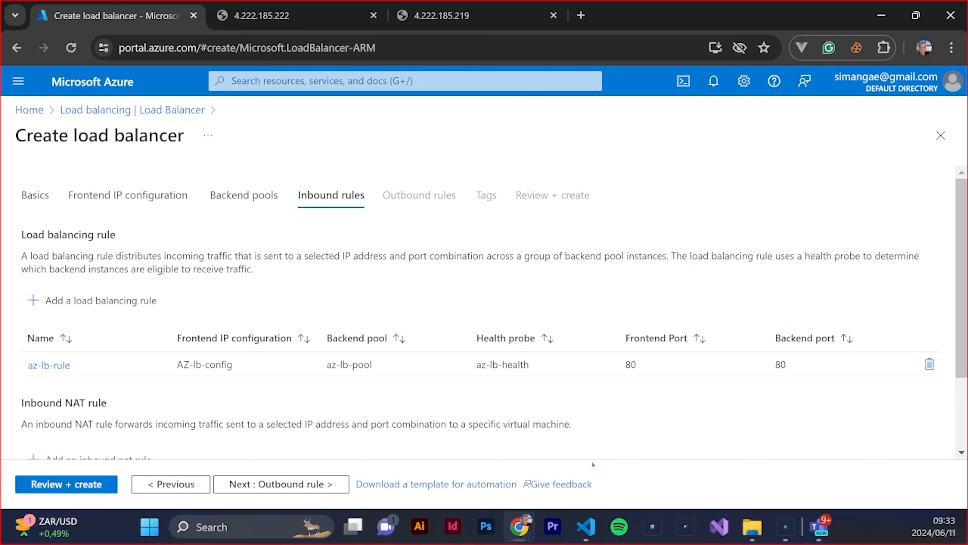
Continue past the inbound rules without adding an outbound rule, review the configuration and create the load balancer
left_click(277, 492)
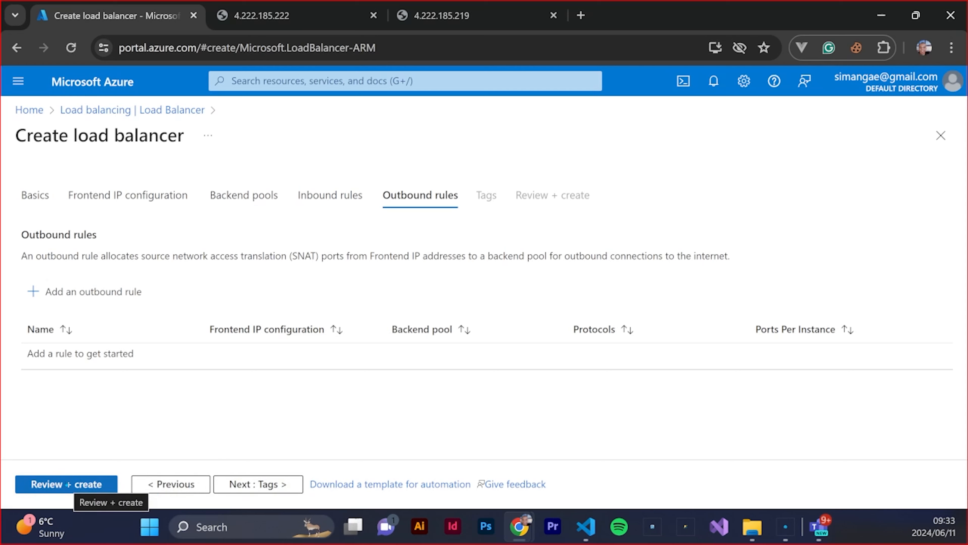
left_click(76, 489)
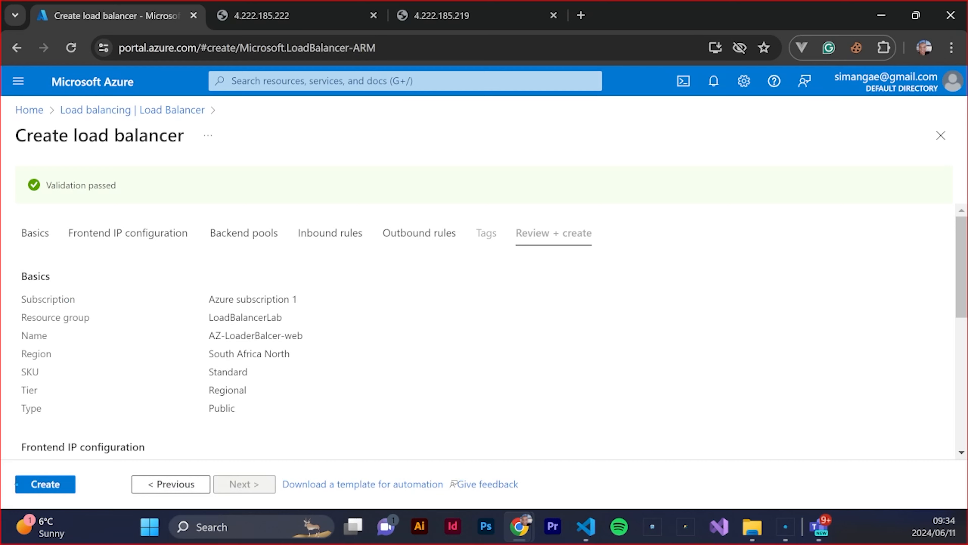
left_click(45, 484)
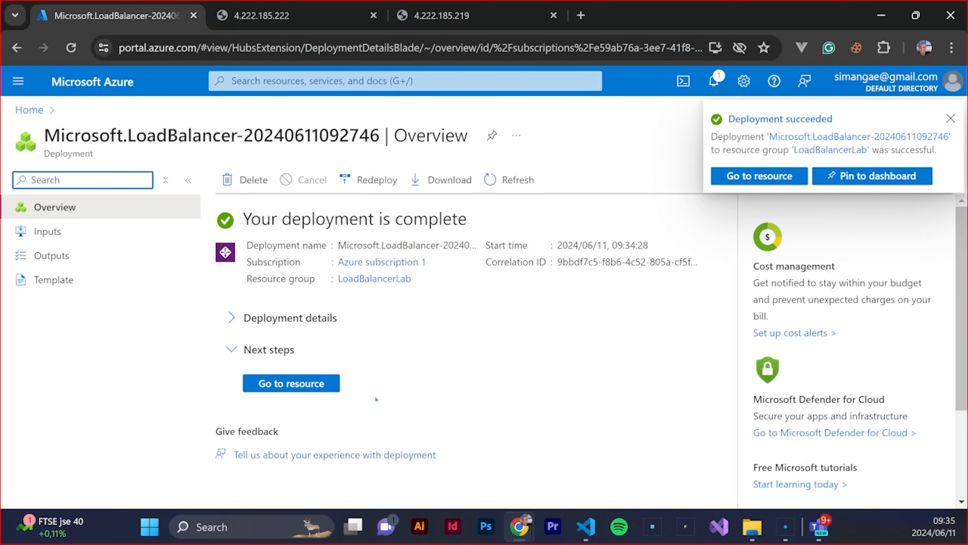
Open the deployed AZ-LoaderBalcer-web resource, expand its essentials and copy the public IP address
left_click(292, 381)
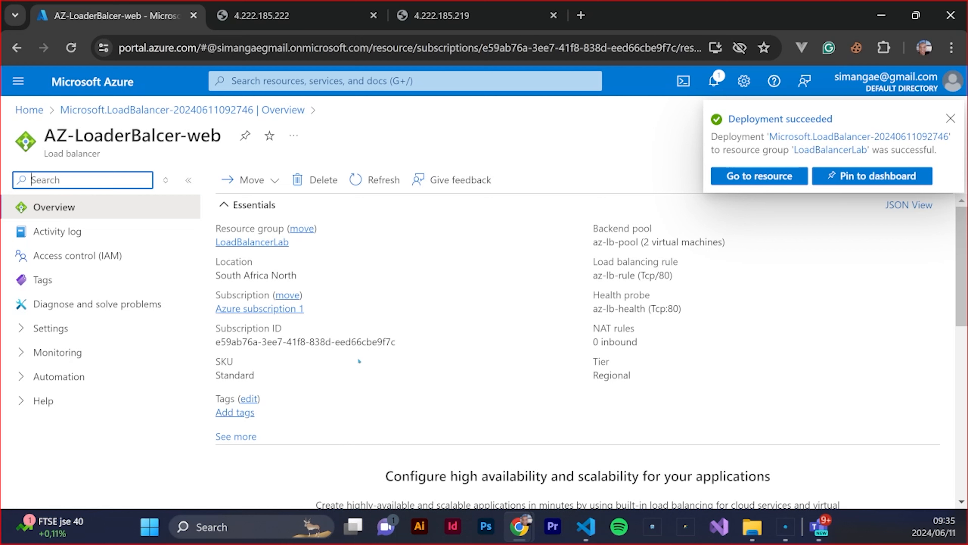
type("hea")
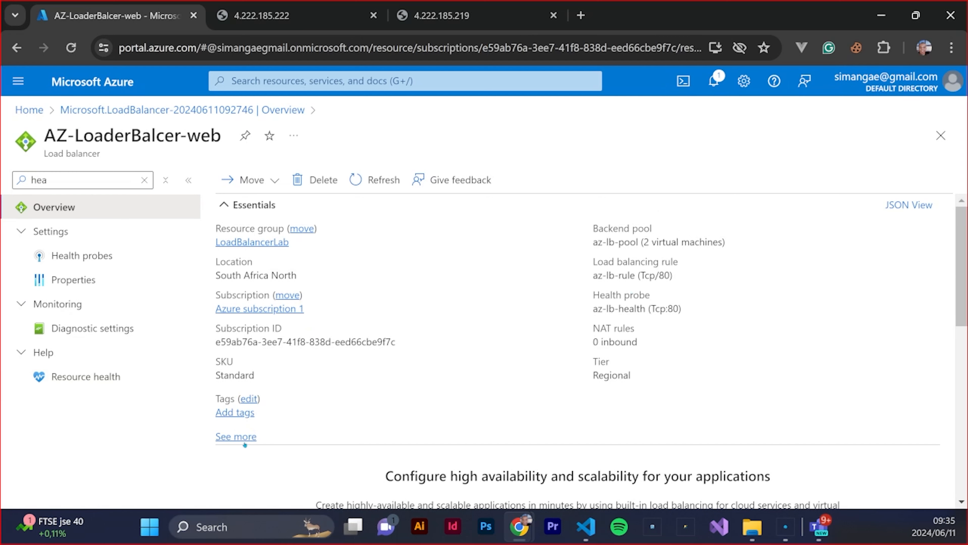
left_click(244, 437)
left_click(245, 444)
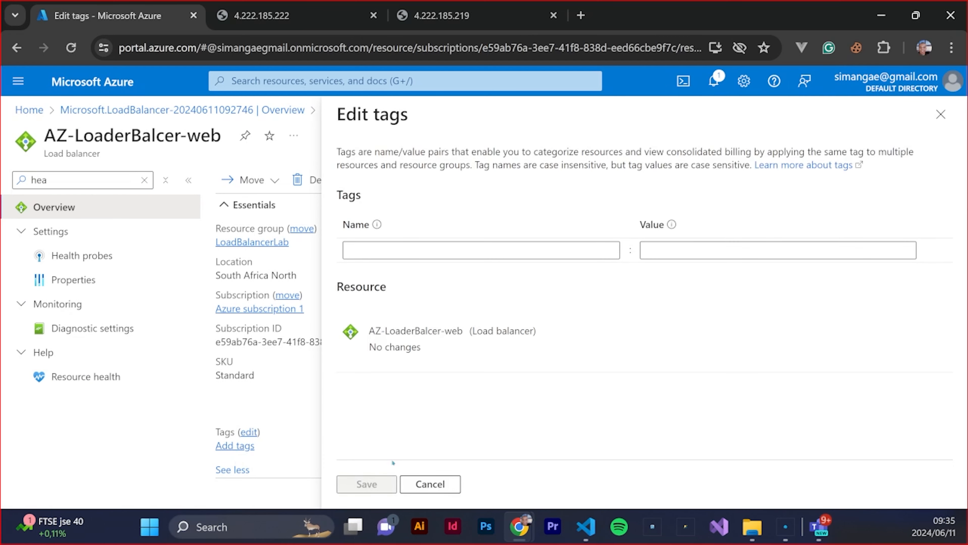
left_click(430, 485)
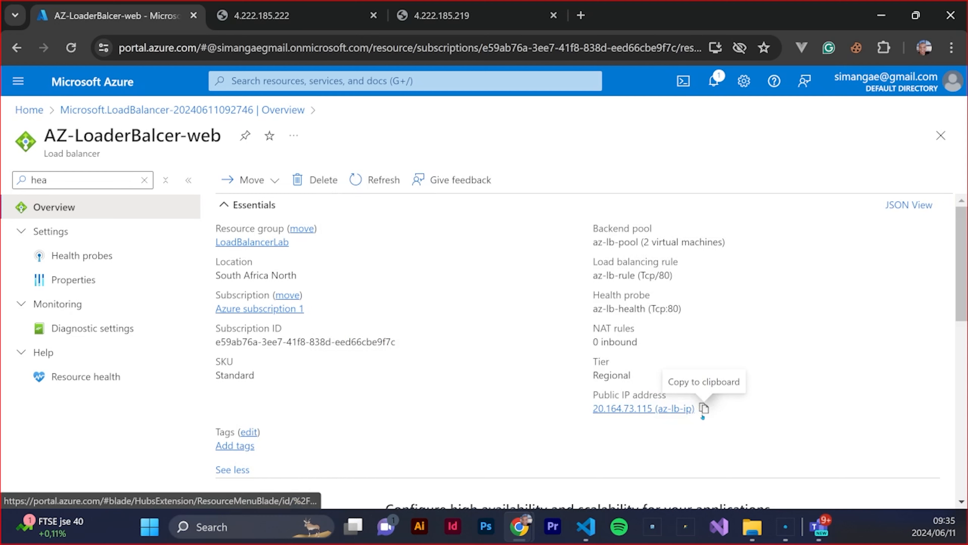
left_click(705, 409)
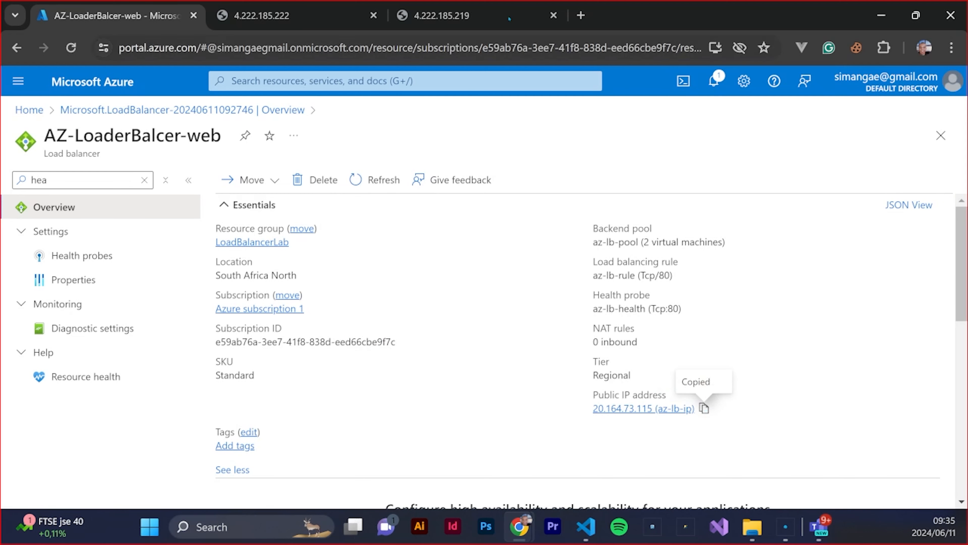
Shrink the browser to a floating window and search for the copied 20.164.73.115 (az-lb-ip) in a new tab
left_click_drag(759, 10, 747, 99)
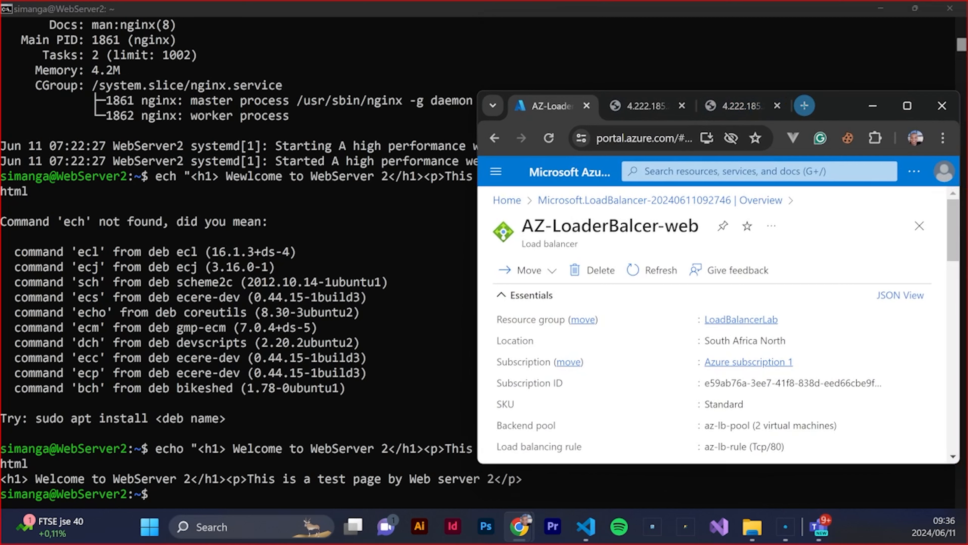
left_click(805, 105)
right_click(651, 138)
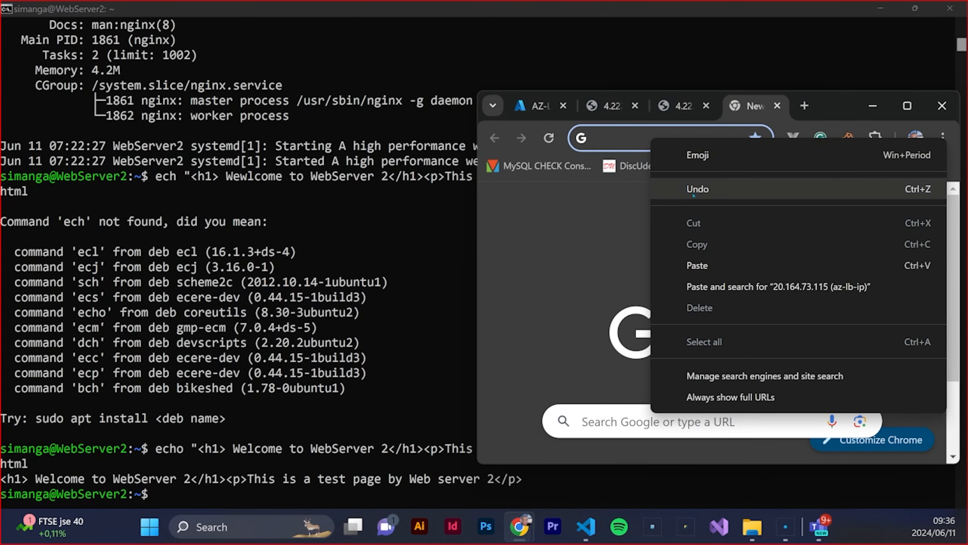
left_click(742, 292)
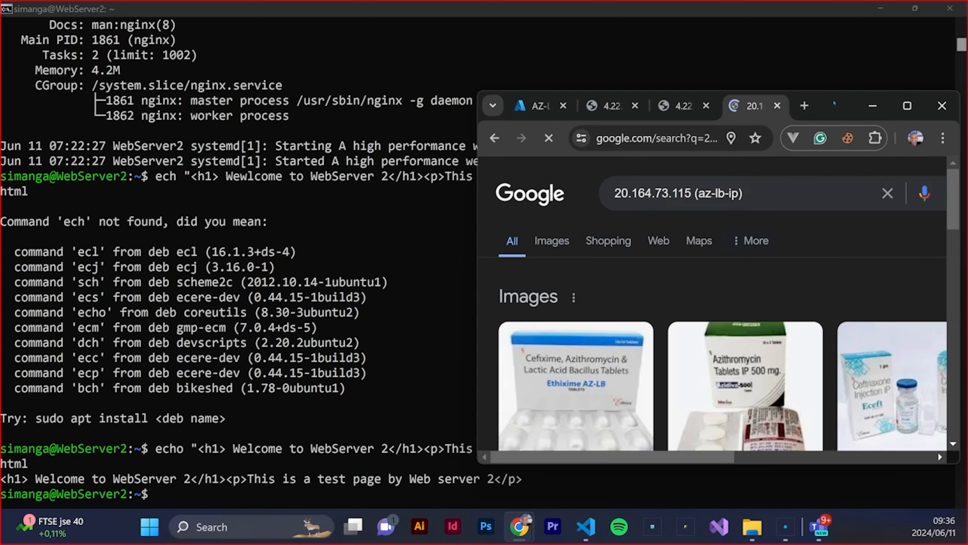
Maximize the browser window, copy only the IP 20.164.73.115 from the search query and load it as the page address
double_click(835, 104)
left_click_drag(272, 103, 187, 104)
right_click(219, 100)
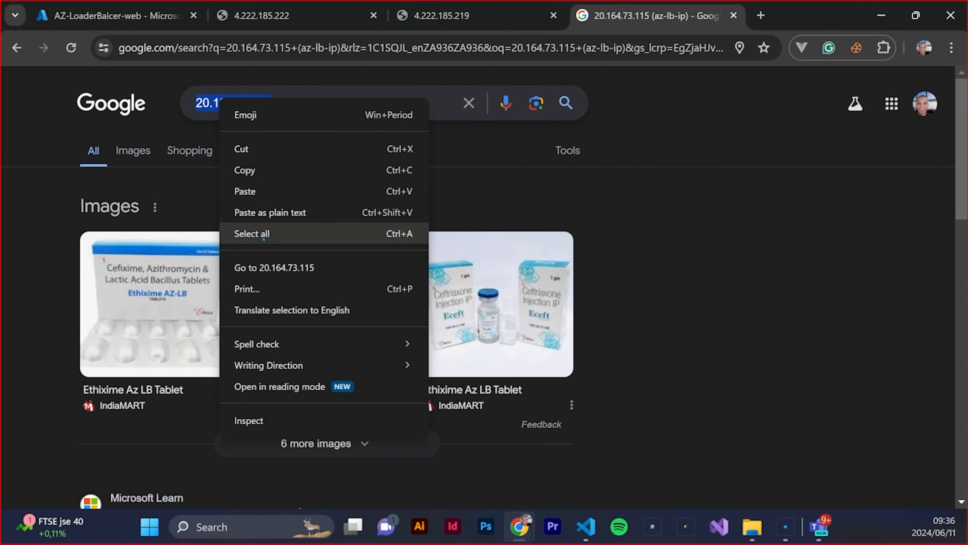
left_click(244, 169)
left_click(180, 48)
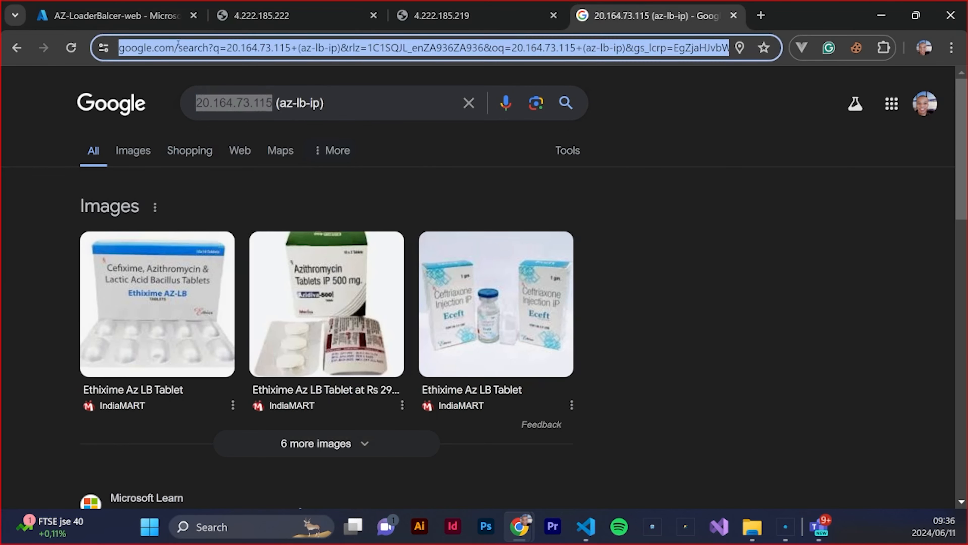
right_click(178, 45)
left_click(290, 224)
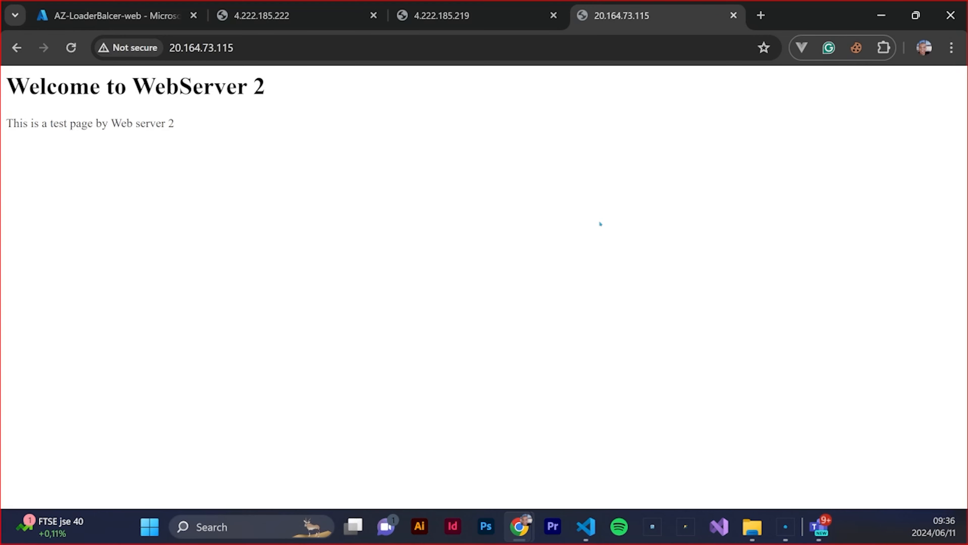
Reload the load balancer page at 20.164.73.115 repeatedly to check which web server responds
left_click(73, 50)
left_click(73, 50)
left_click(72, 53)
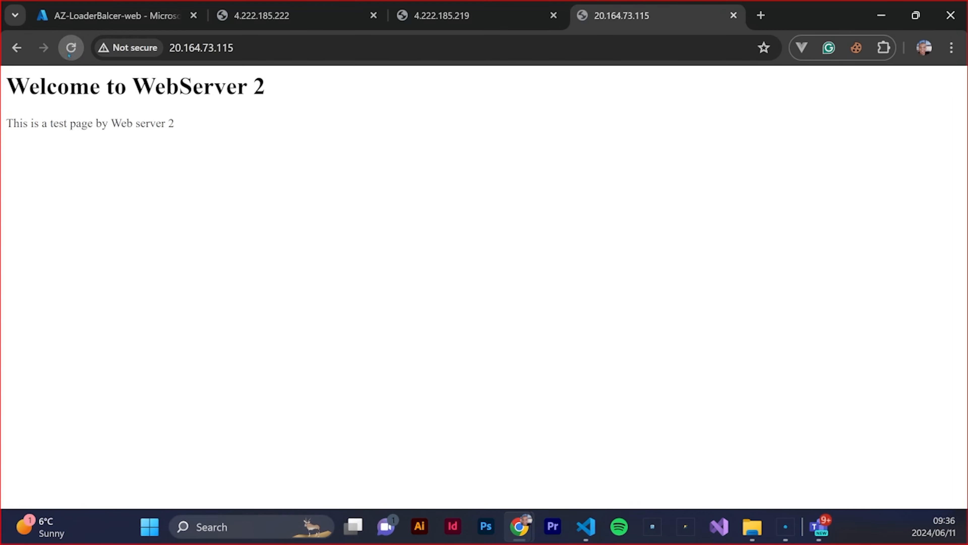
left_click(69, 48)
left_click(71, 48)
left_click(71, 48)
left_click(71, 48)
left_click(71, 49)
left_click(72, 49)
Return to the Azure portal home and open the Webserver1 virtual machine's overview to check its status
left_click(114, 16)
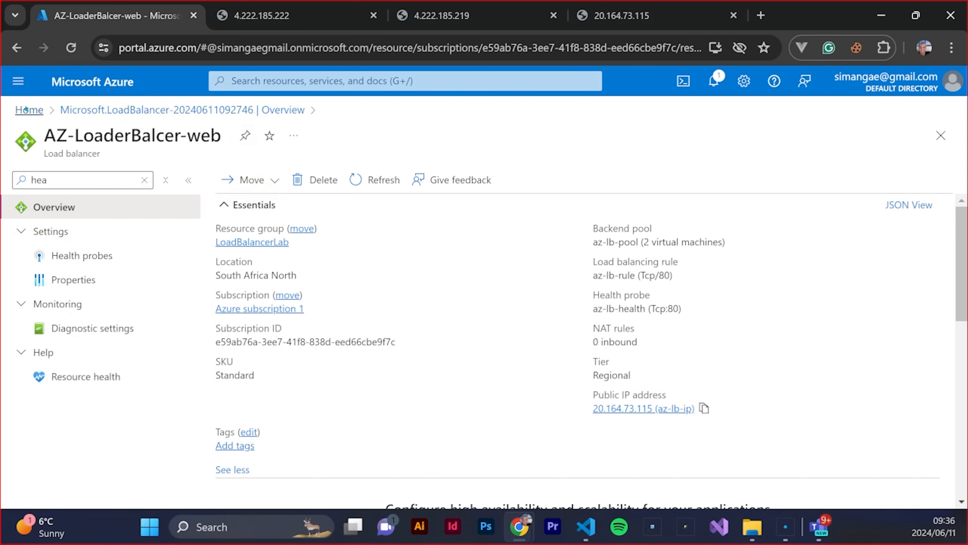
left_click(42, 121)
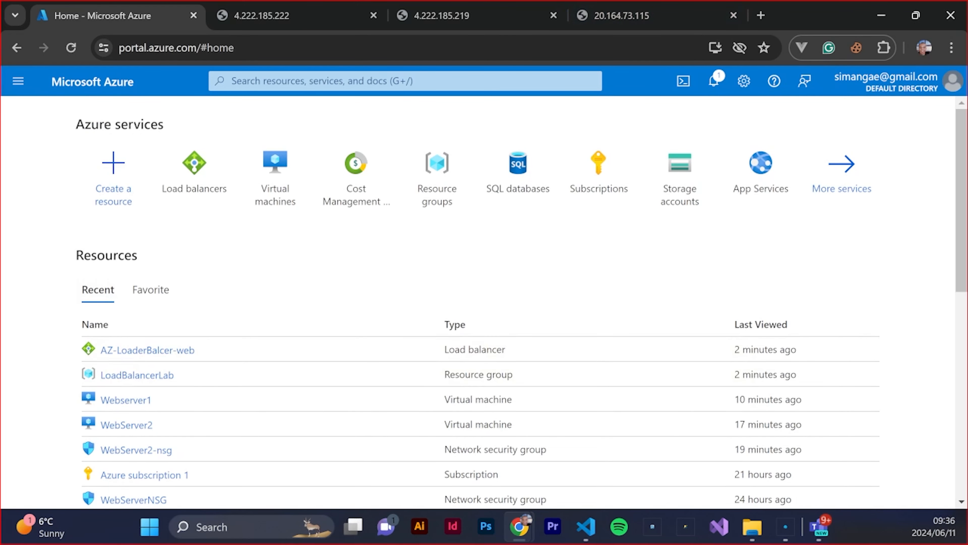
left_click(901, 3)
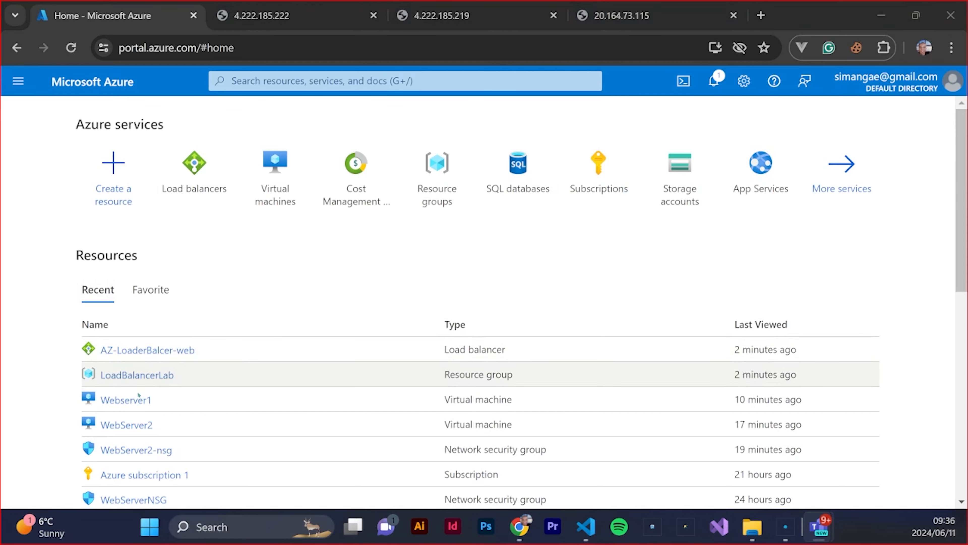
left_click(133, 400)
left_click(133, 400)
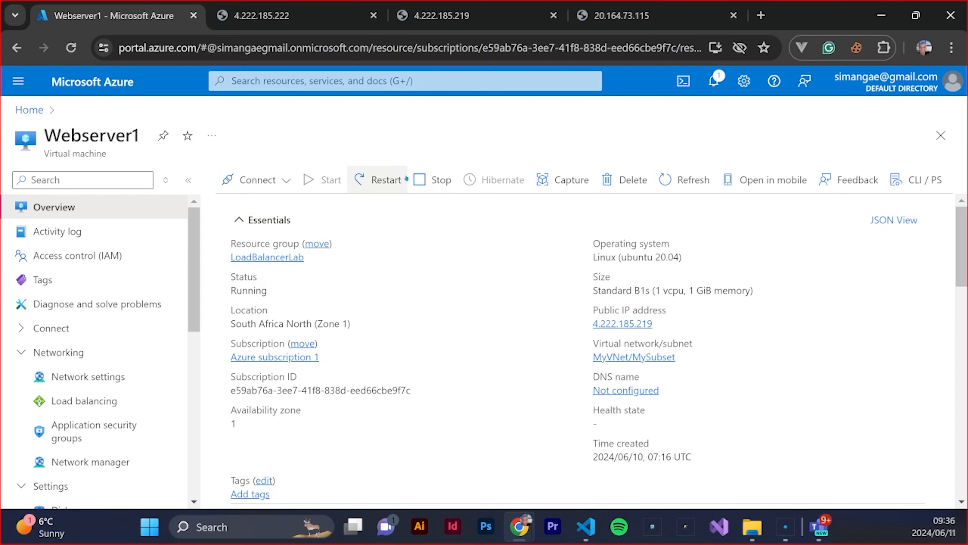
Go back to the 20.164.73.115 page and reload it several more times to test the load distribution
left_click(621, 16)
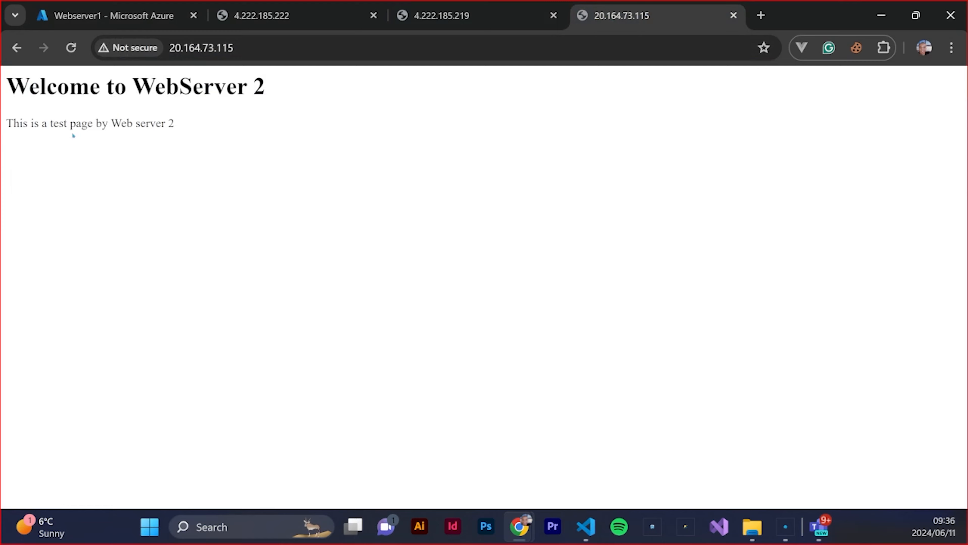
left_click(69, 50)
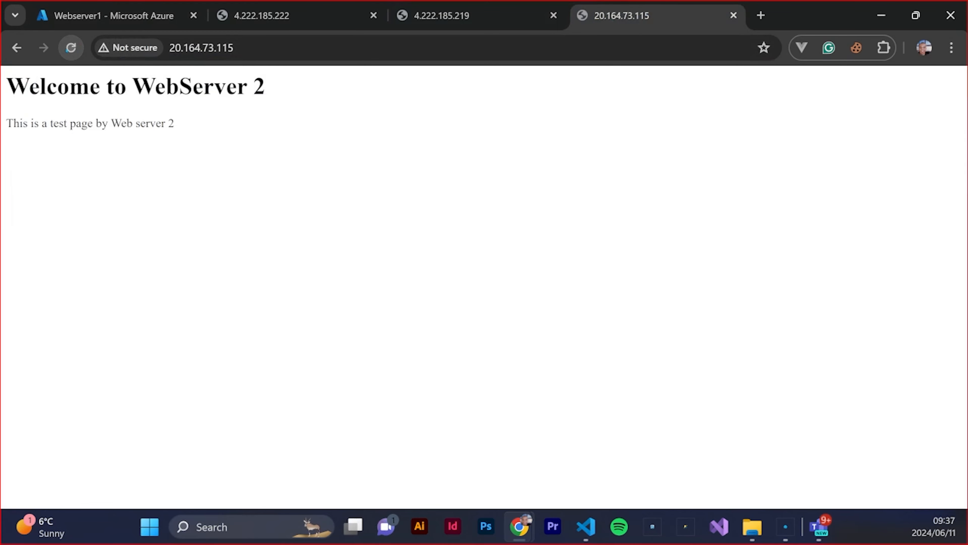
left_click(69, 49)
left_click(69, 50)
key("F5")
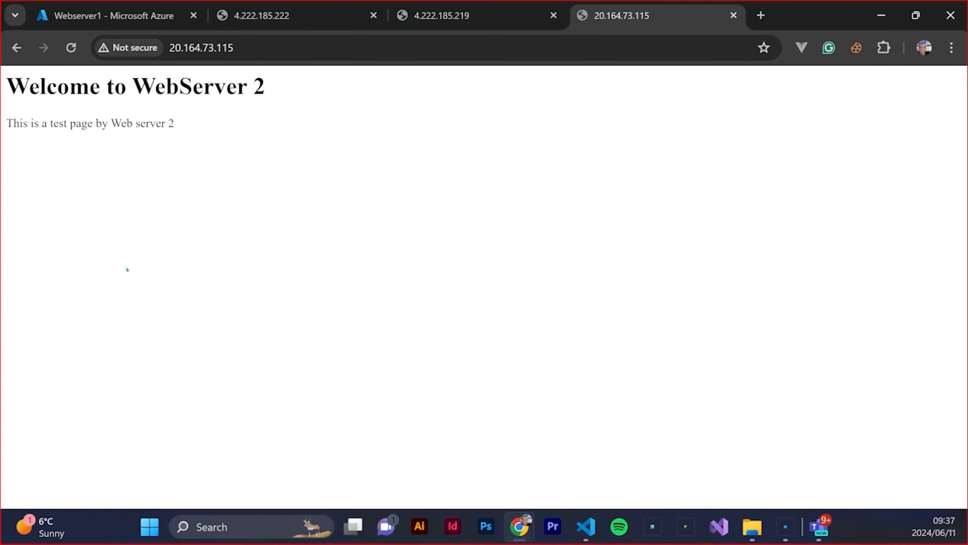
Copy the load balancer address 20.164.73.115 and launch Microsoft Edge as a second browser
left_click_drag(237, 48, 169, 50)
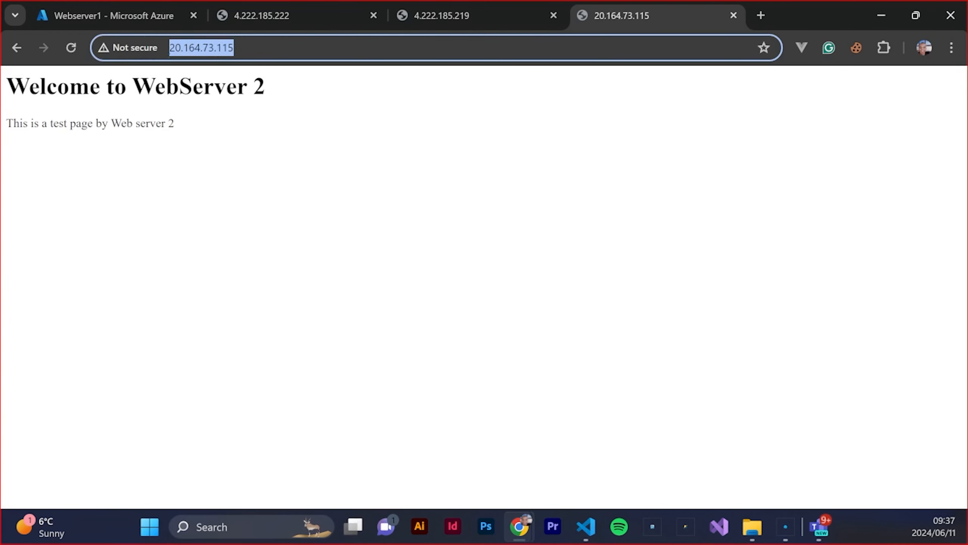
right_click(216, 50)
left_click(244, 190)
key("super")
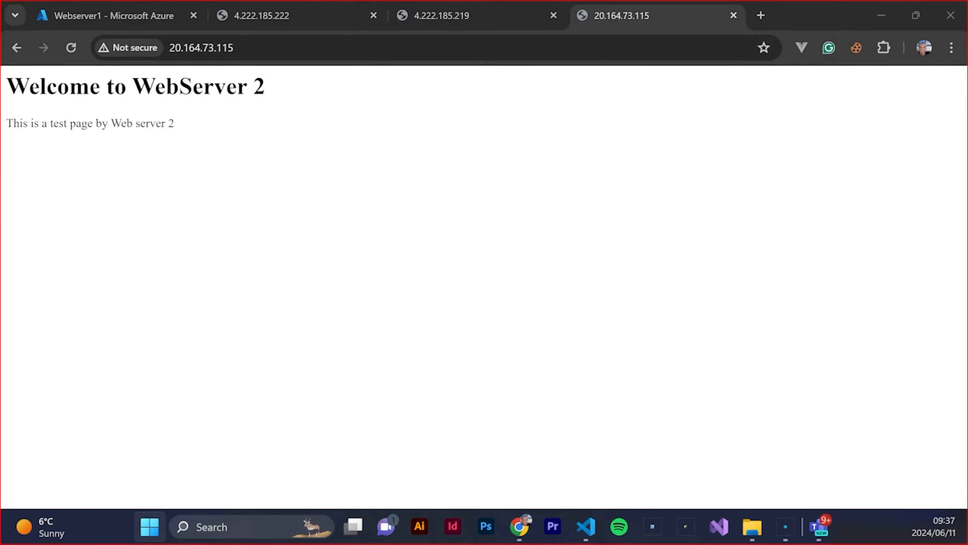
key("Return")
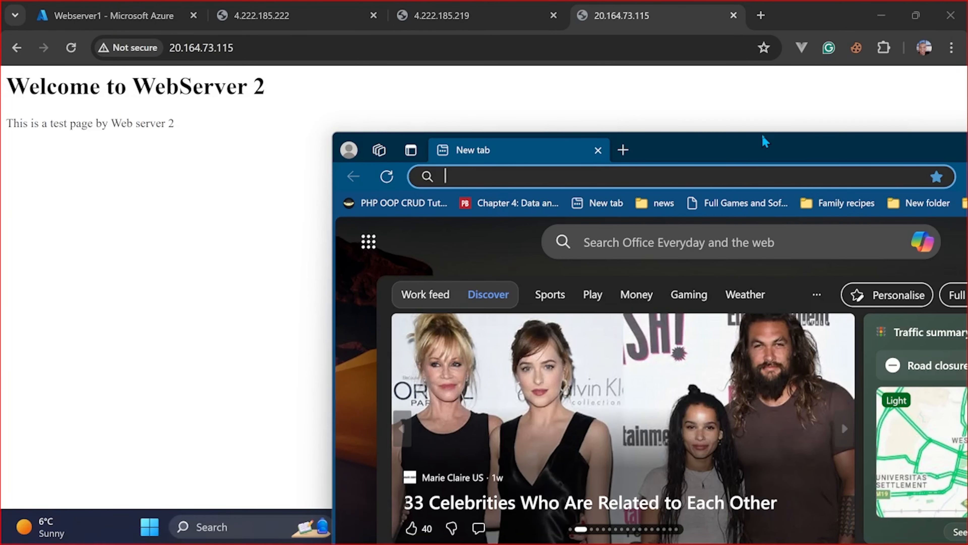
Load the copied address 20.164.73.115 in Edge, and reload the page in both browsers to compare the responding servers
right_click(479, 177)
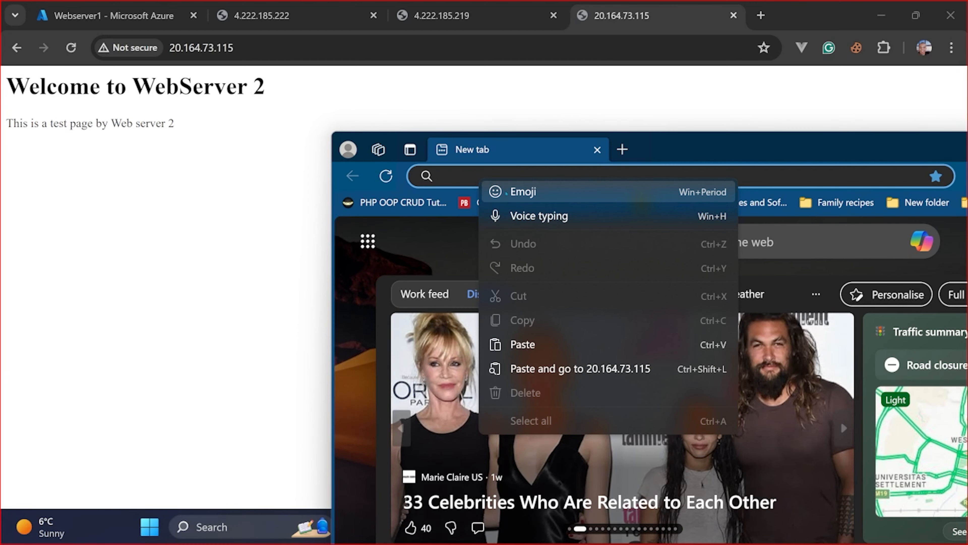
left_click(549, 367)
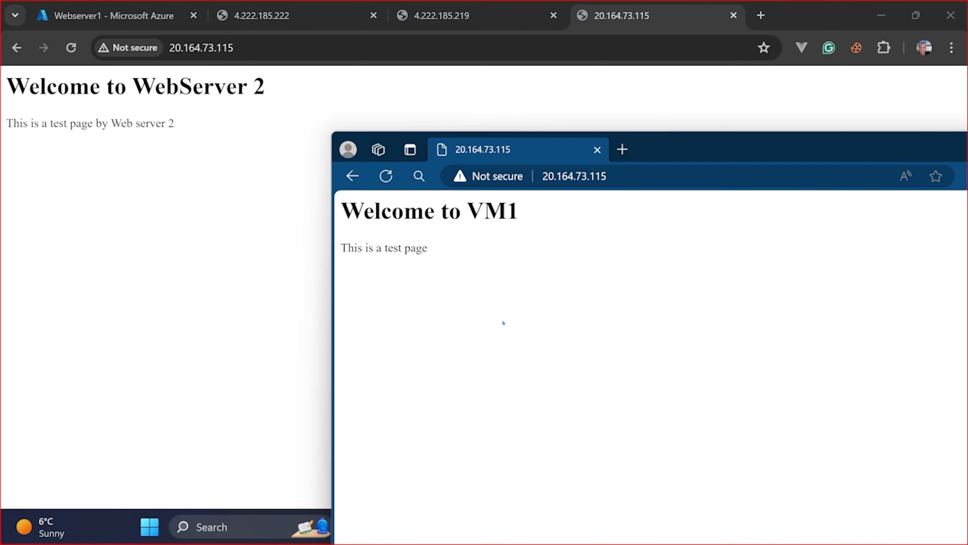
left_click(386, 177)
left_click(69, 46)
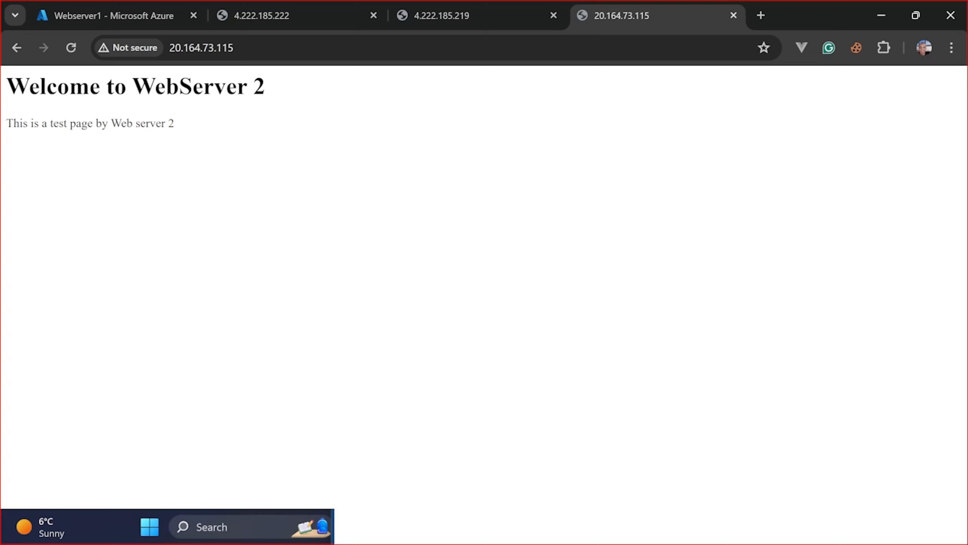